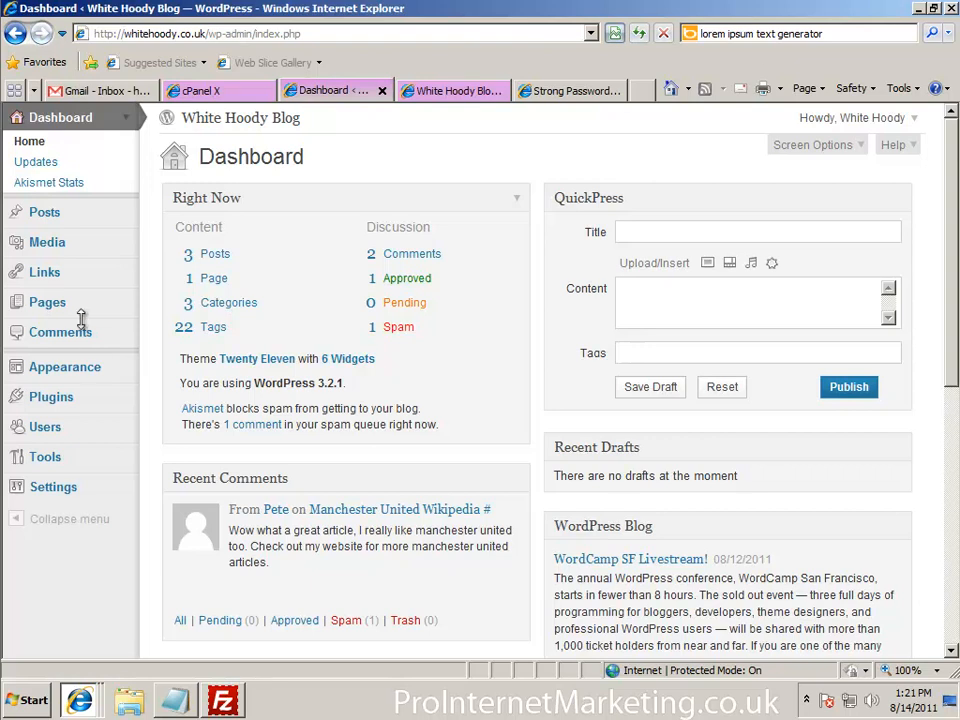
Open the blog's theme management page and review the current and available themes alongside the live site.
{"action": "left_click", "coordinate": [126, 370]}
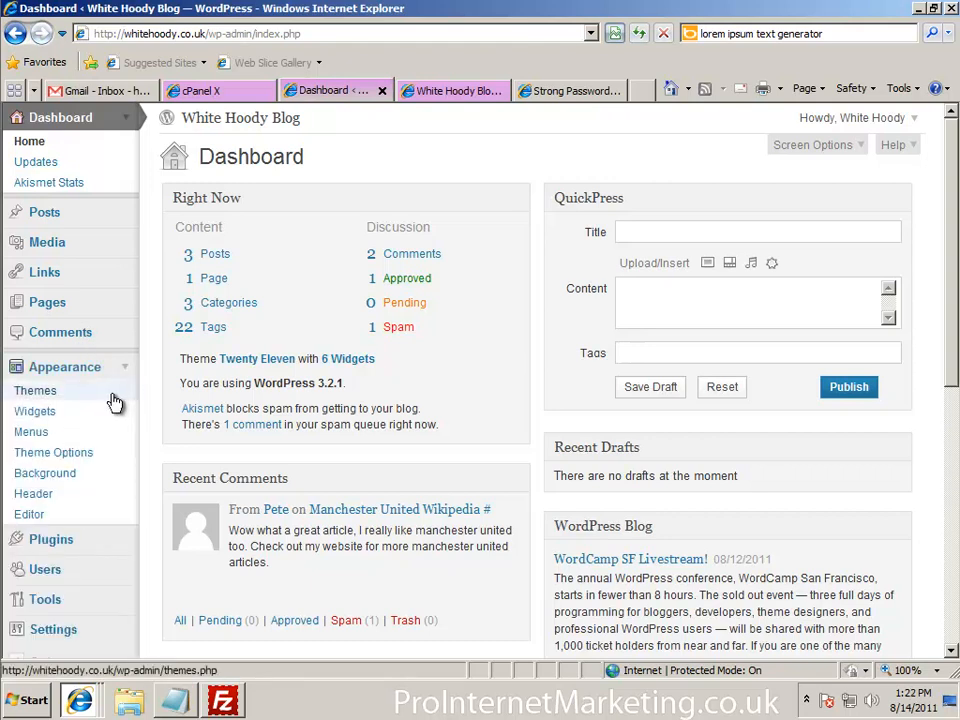
{"action": "left_click", "coordinate": [113, 396]}
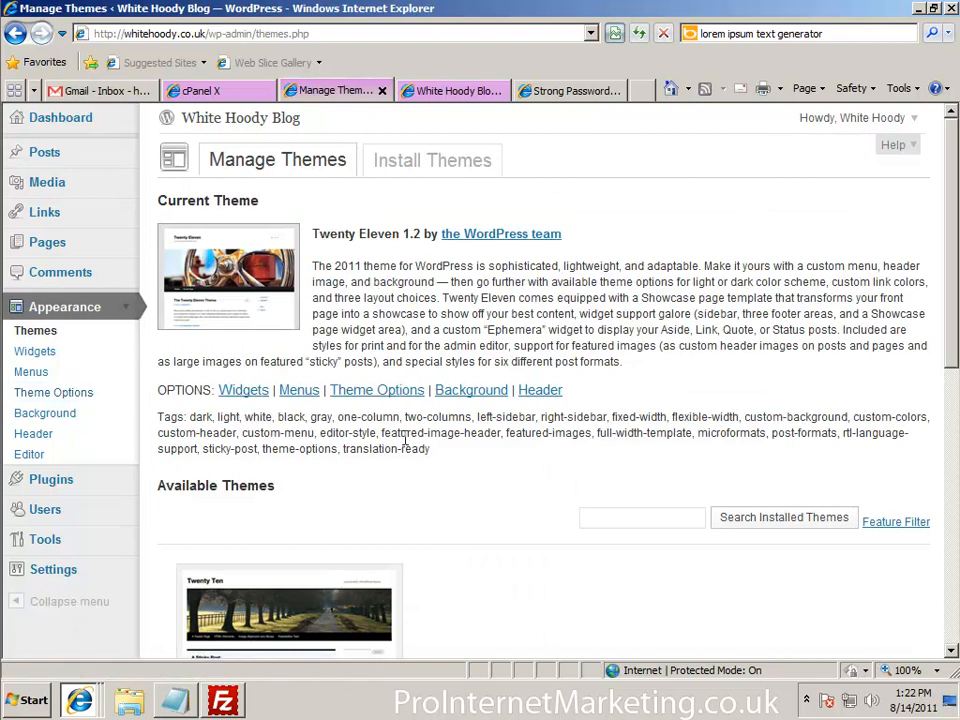
{"action": "scroll", "coordinate": [404, 444], "scroll_direction": "down", "scroll_amount": 5}
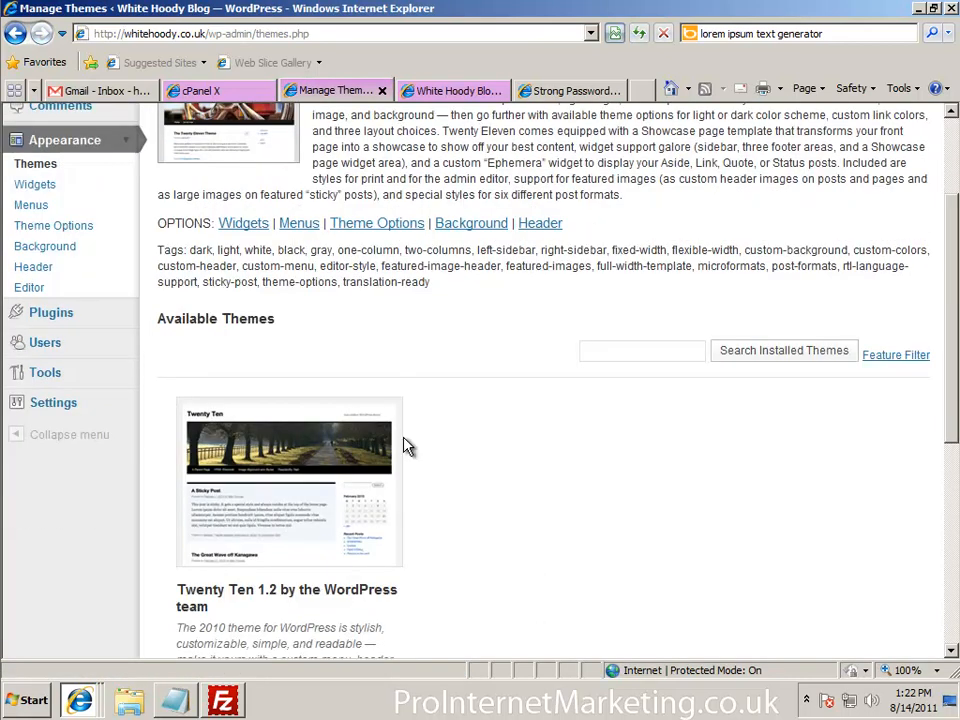
{"action": "left_click", "coordinate": [432, 92]}
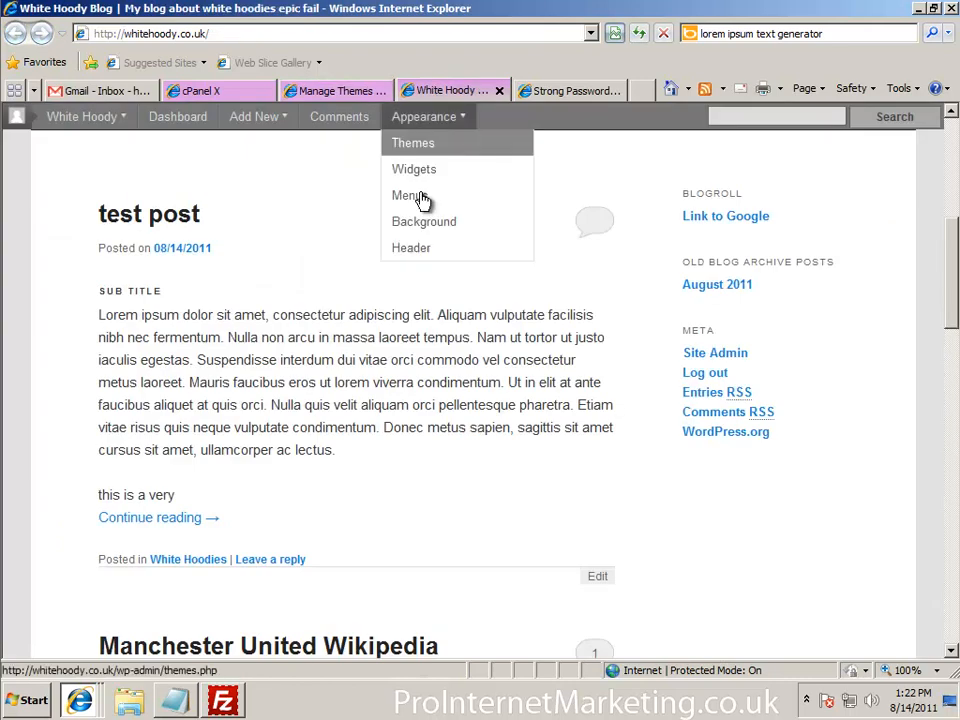
{"action": "scroll", "coordinate": [433, 200], "scroll_direction": "up", "scroll_amount": 3}
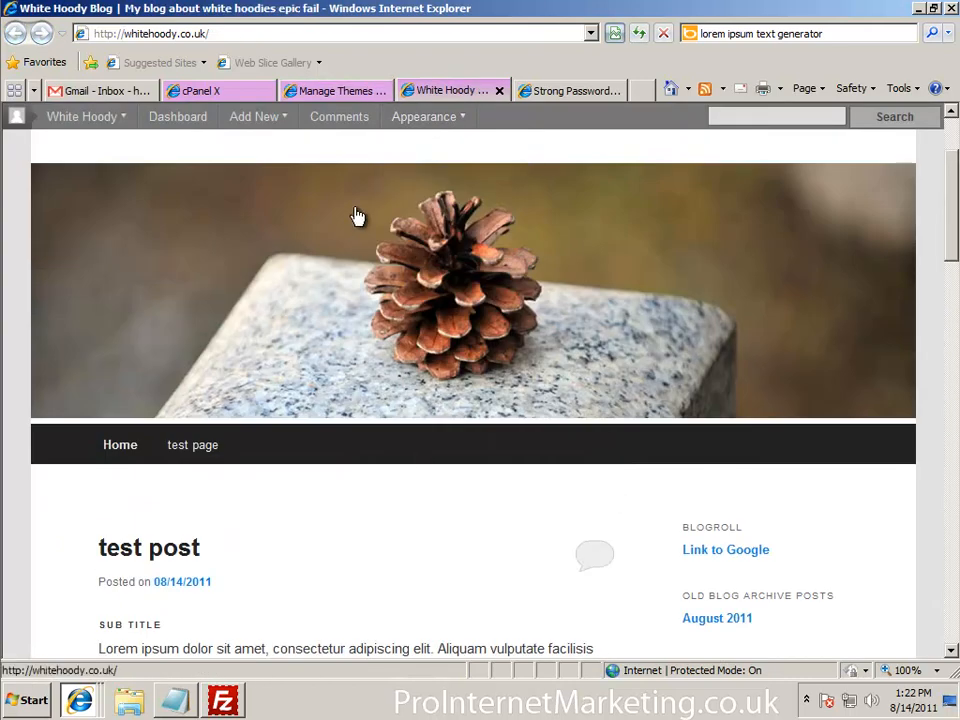
{"action": "left_click", "coordinate": [350, 91]}
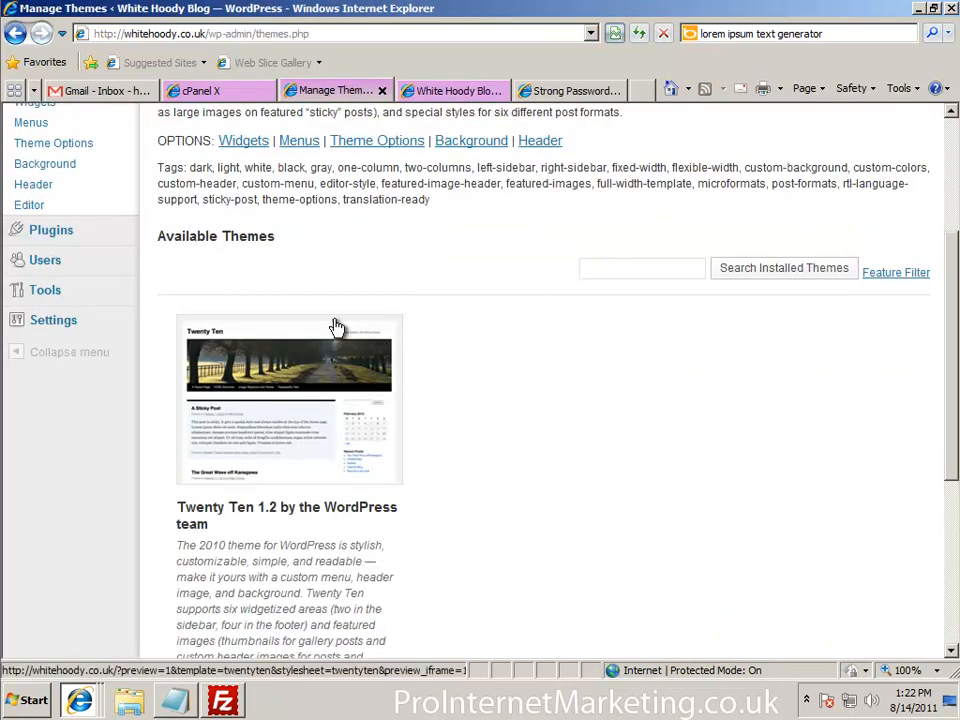
{"action": "scroll", "coordinate": [355, 400], "scroll_direction": "up", "scroll_amount": 5}
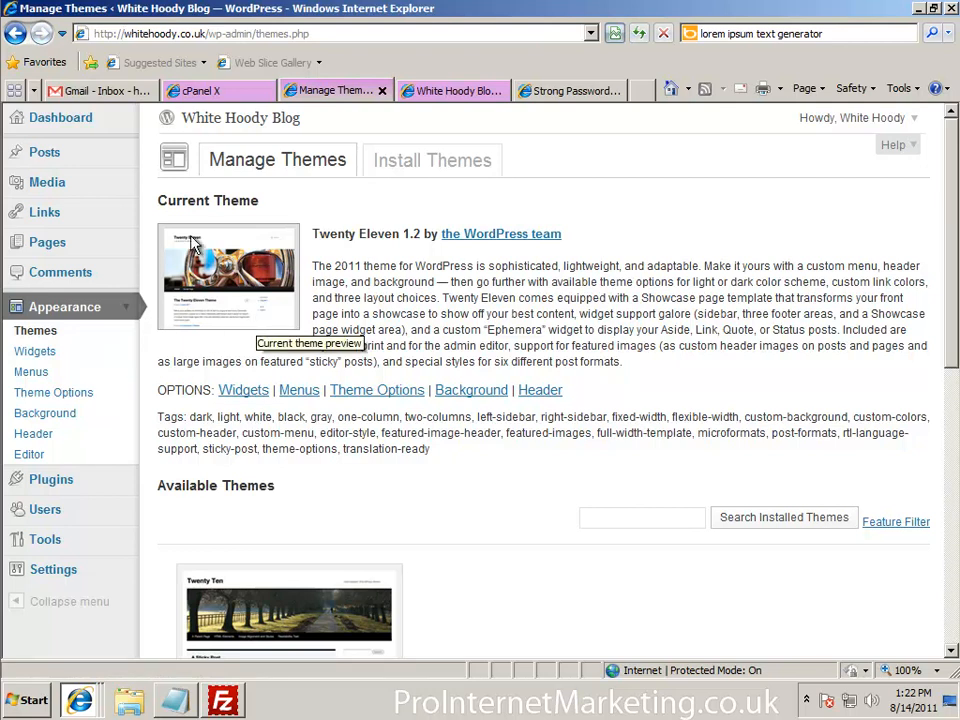
Open the theme installation page and look through the feature filter options for finding themes.
{"action": "left_click", "coordinate": [428, 165]}
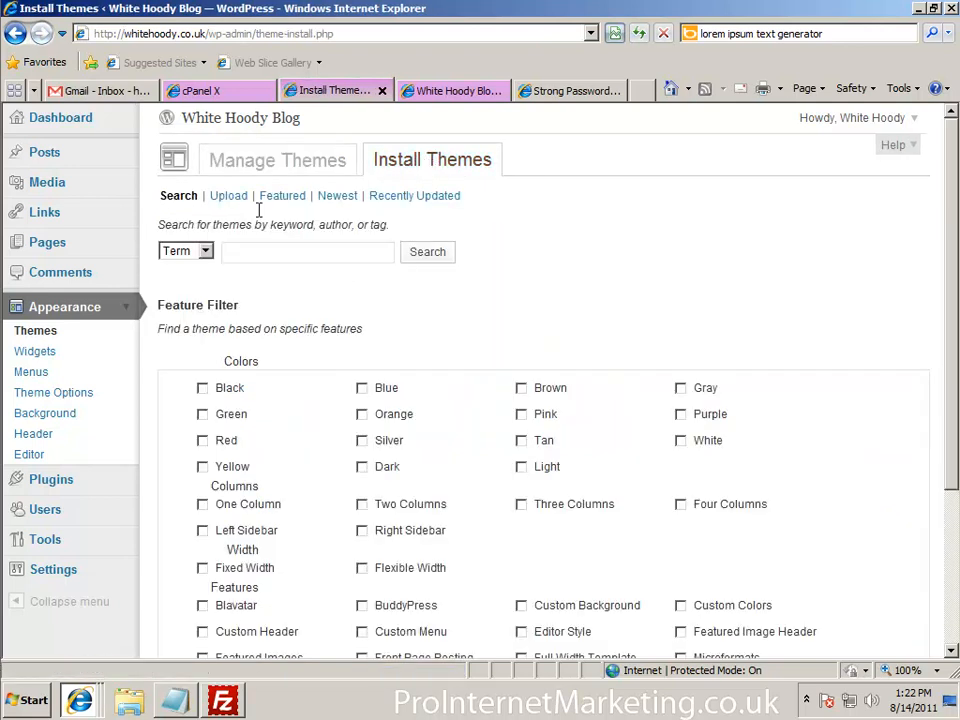
{"action": "scroll", "coordinate": [303, 354], "scroll_direction": "down", "scroll_amount": 3}
{"action": "scroll", "coordinate": [303, 354], "scroll_direction": "down", "scroll_amount": 1}
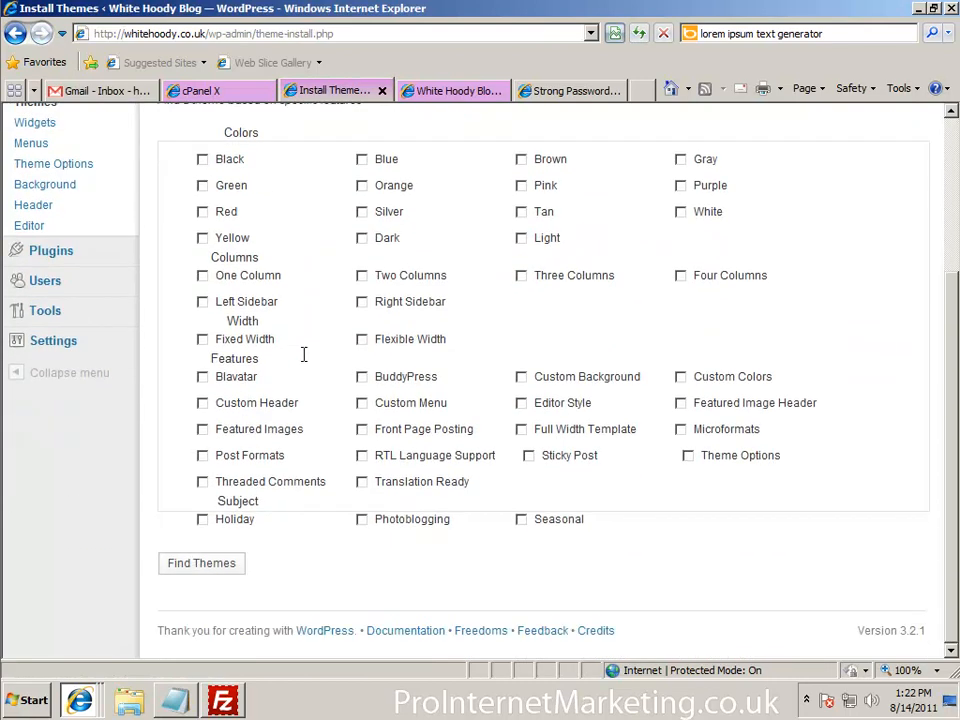
{"action": "scroll", "coordinate": [306, 354], "scroll_direction": "up", "scroll_amount": 4}
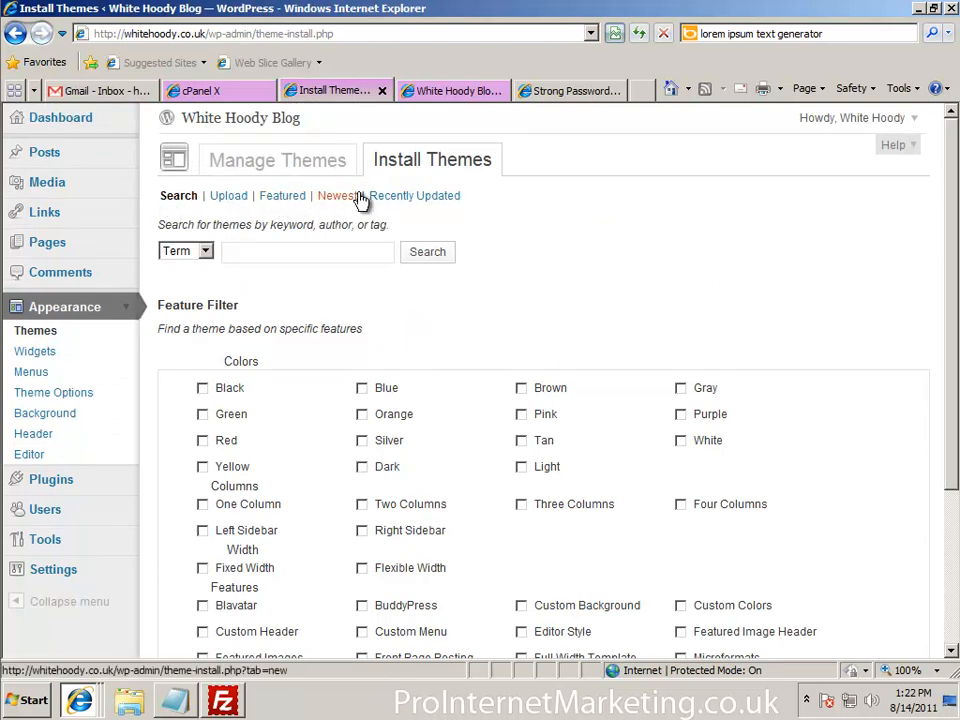
Display the featured themes available for installation and browse through their previews.
{"action": "left_click", "coordinate": [276, 203]}
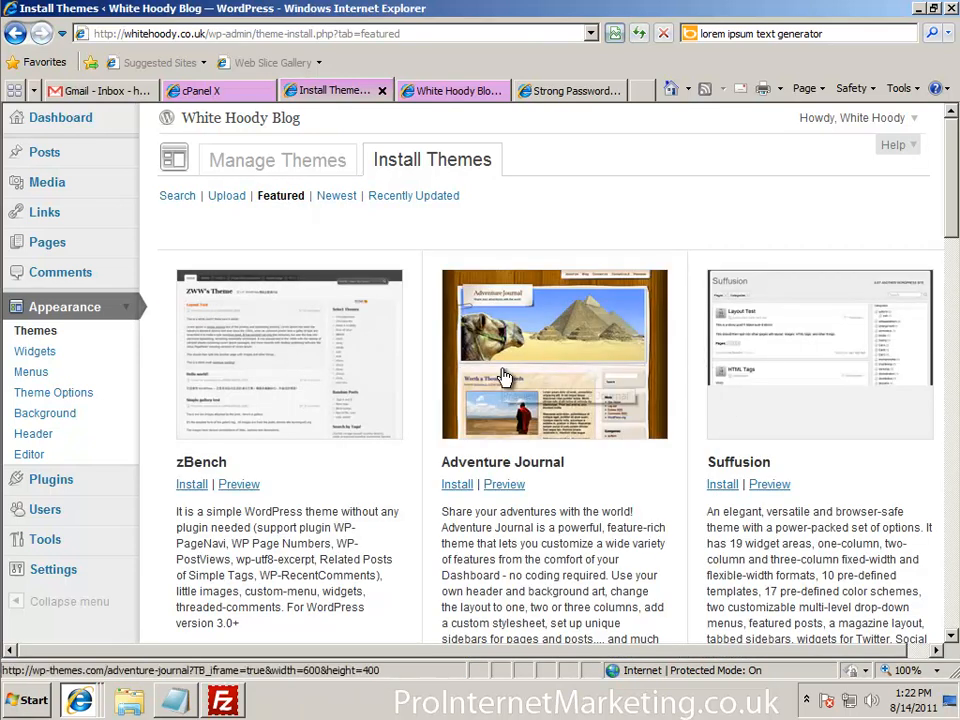
{"action": "scroll", "coordinate": [503, 376], "scroll_direction": "down", "scroll_amount": 6}
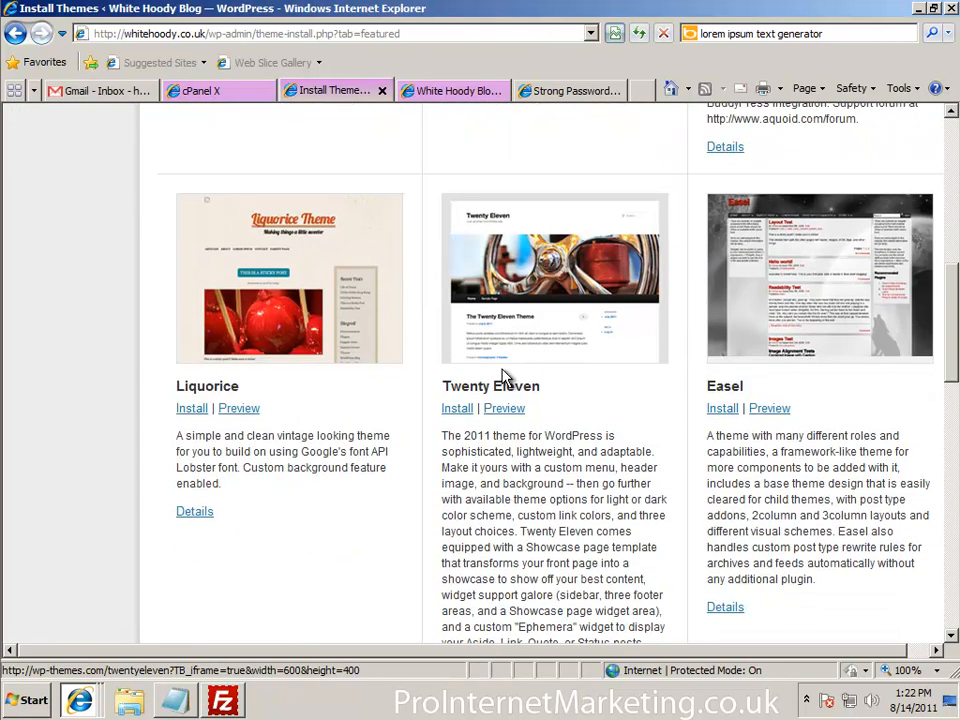
{"action": "scroll", "coordinate": [465, 374], "scroll_direction": "down", "scroll_amount": 5}
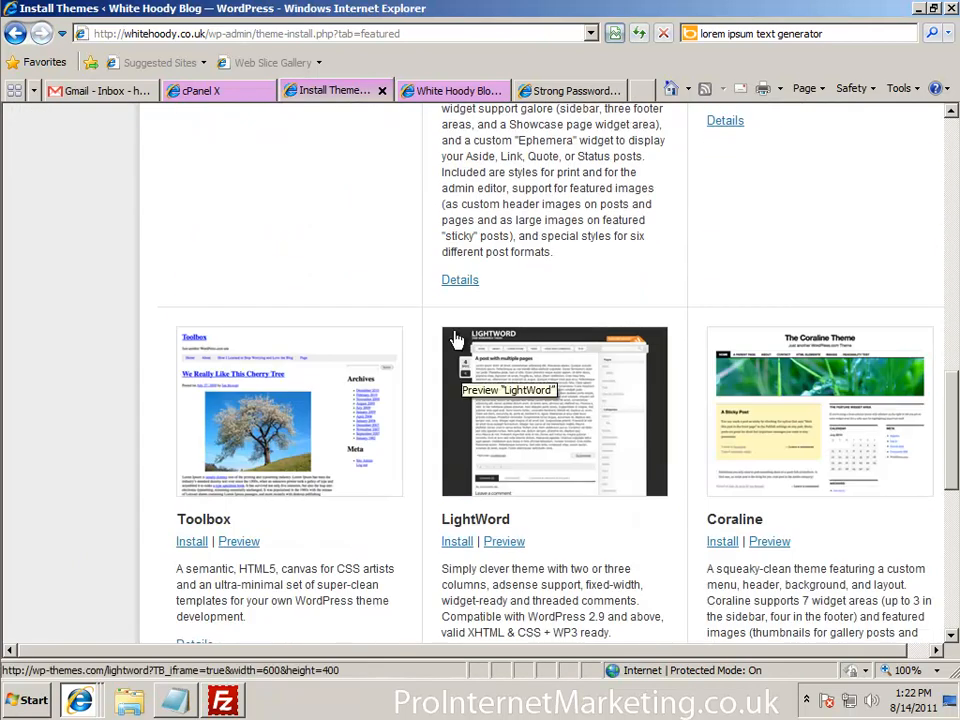
Load wordpress.org in a new browser tab and go to its Free Themes Directory.
{"action": "left_click", "coordinate": [643, 90]}
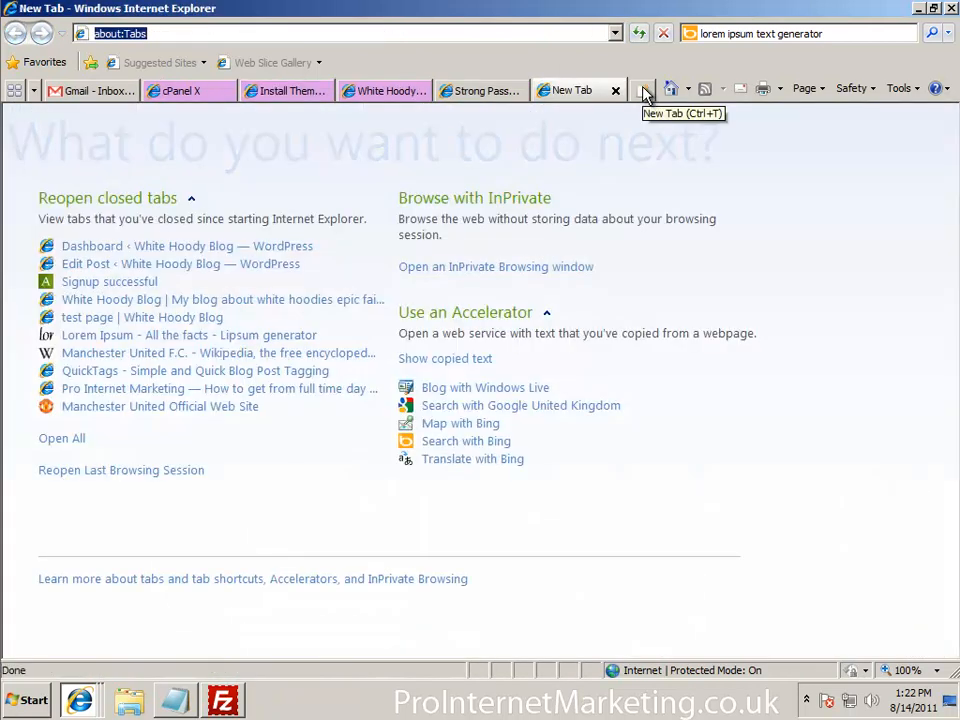
{"action": "type", "text": "wordpress.org"}
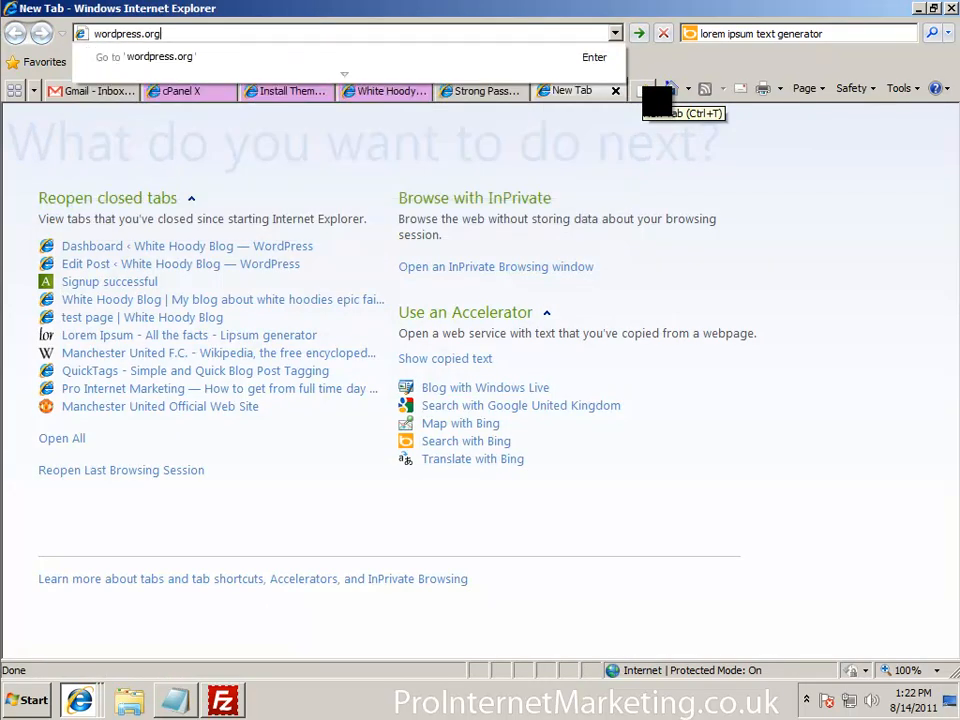
{"action": "key", "text": "Return"}
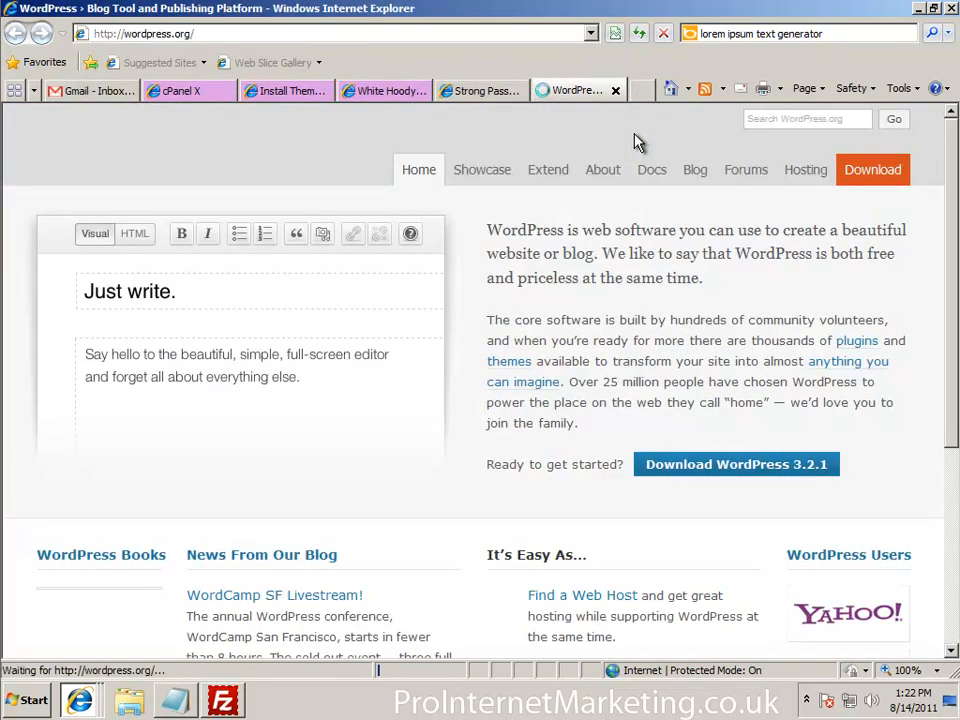
{"action": "mouse_move", "coordinate": [553, 178]}
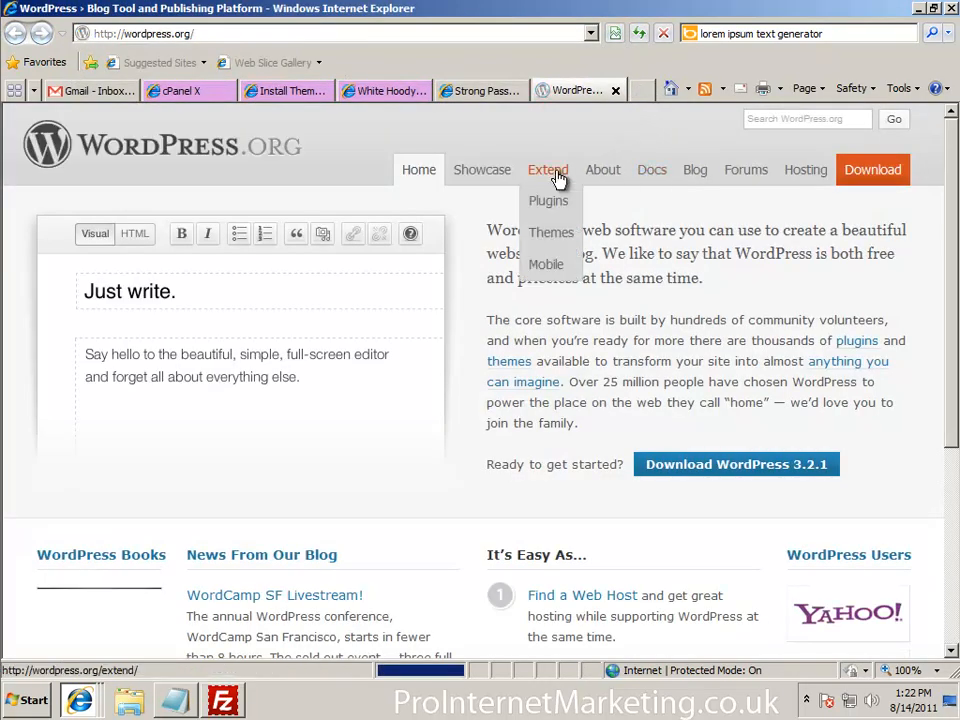
{"action": "left_click", "coordinate": [553, 238]}
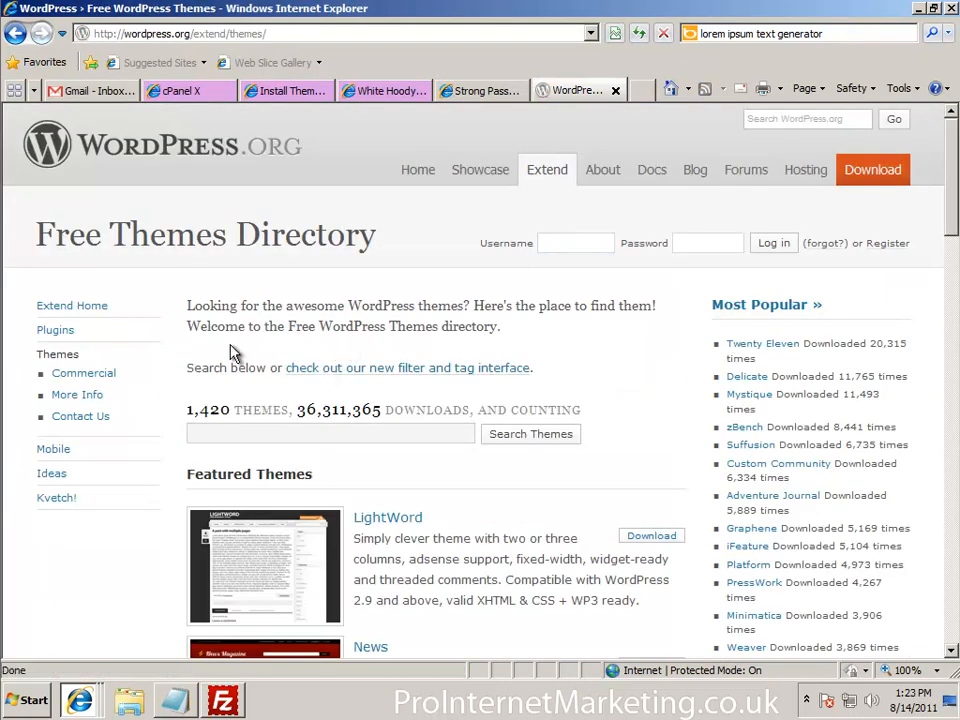
Look through the directory's featured themes and its lists of most popular, newest and recently updated themes.
{"action": "scroll", "coordinate": [200, 440], "scroll_direction": "down", "scroll_amount": 3}
{"action": "scroll", "coordinate": [193, 450], "scroll_direction": "down", "scroll_amount": 1}
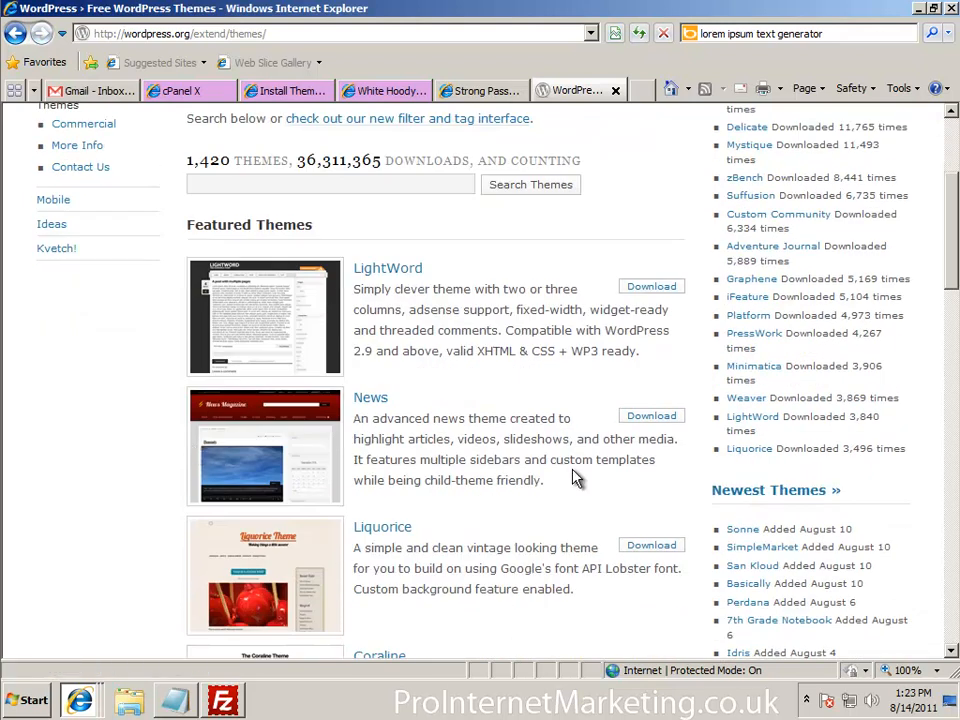
{"action": "scroll", "coordinate": [574, 476], "scroll_direction": "down", "scroll_amount": 2}
{"action": "scroll", "coordinate": [339, 448], "scroll_direction": "down", "scroll_amount": 3}
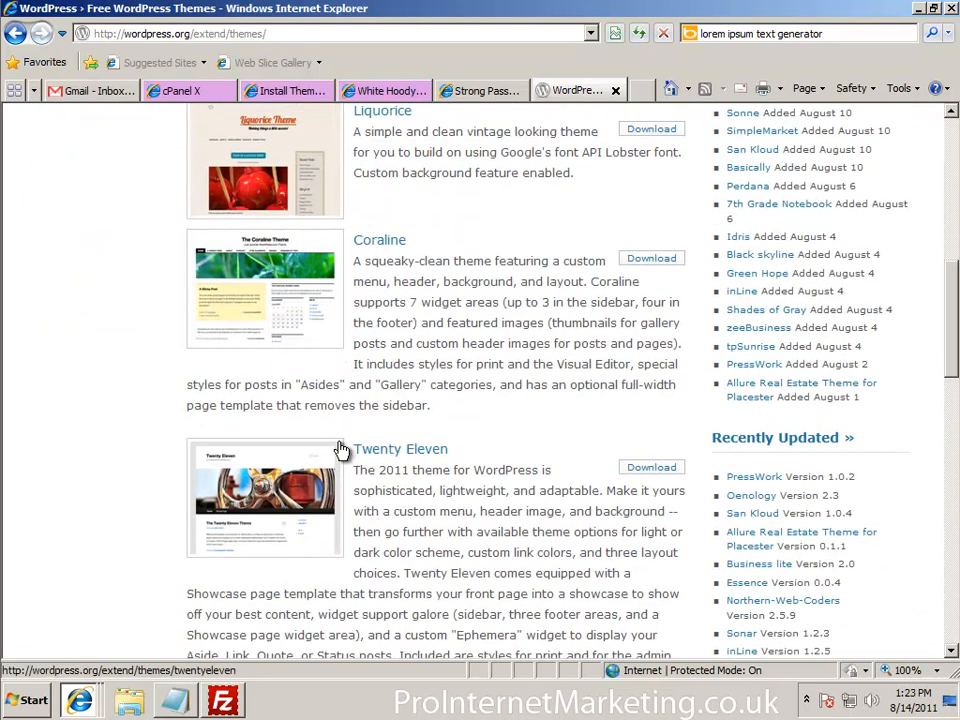
{"action": "scroll", "coordinate": [487, 455], "scroll_direction": "up", "scroll_amount": 8}
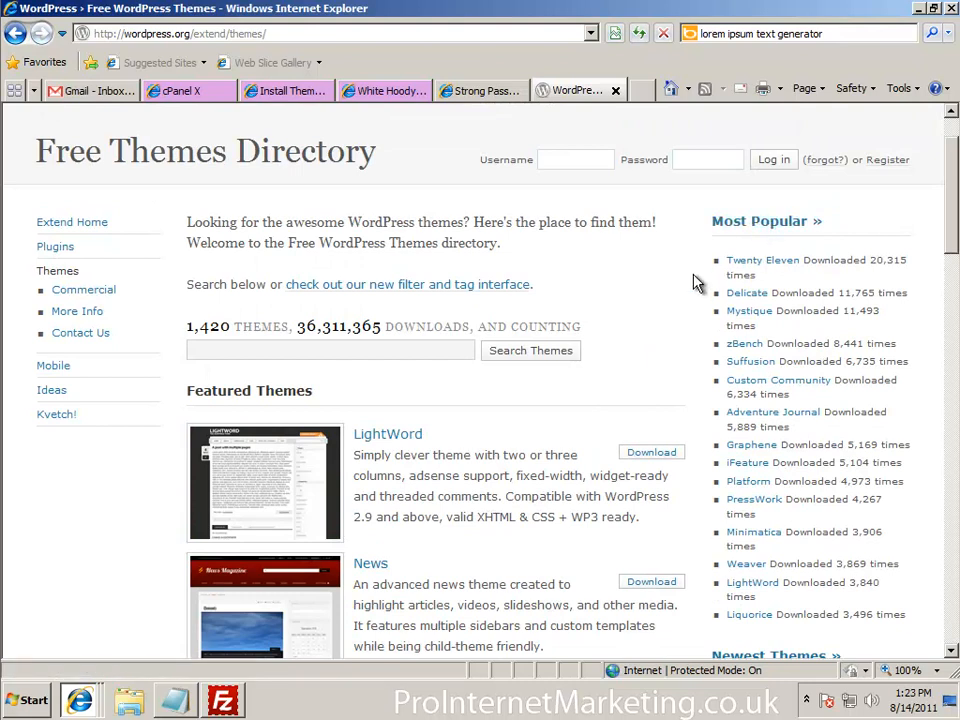
{"action": "scroll", "coordinate": [696, 285], "scroll_direction": "down", "scroll_amount": 6}
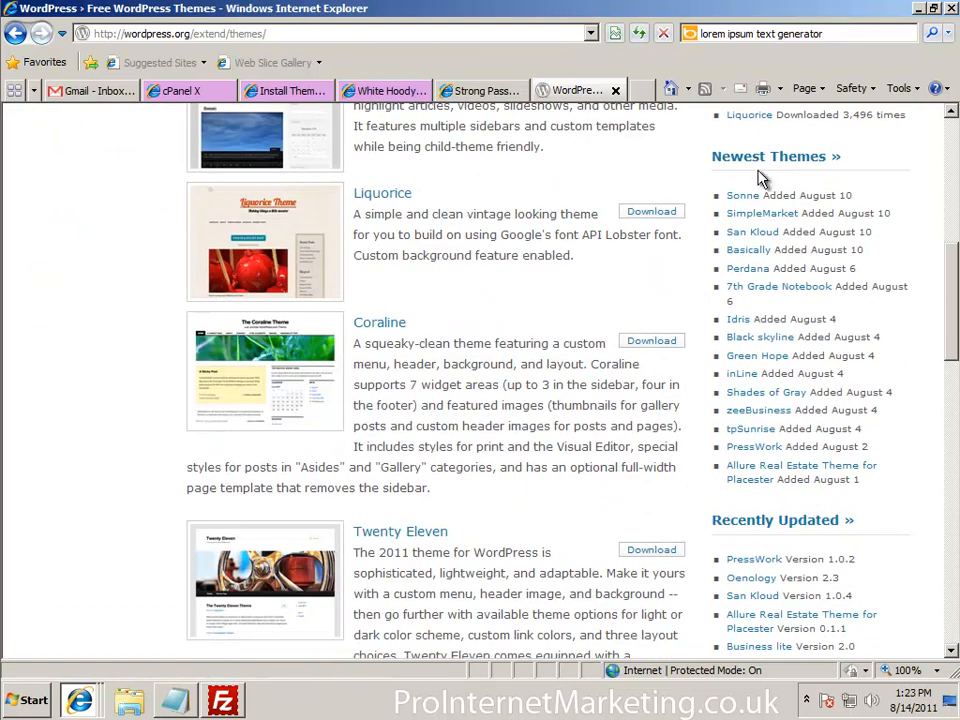
{"action": "scroll", "coordinate": [662, 311], "scroll_direction": "up", "scroll_amount": 6}
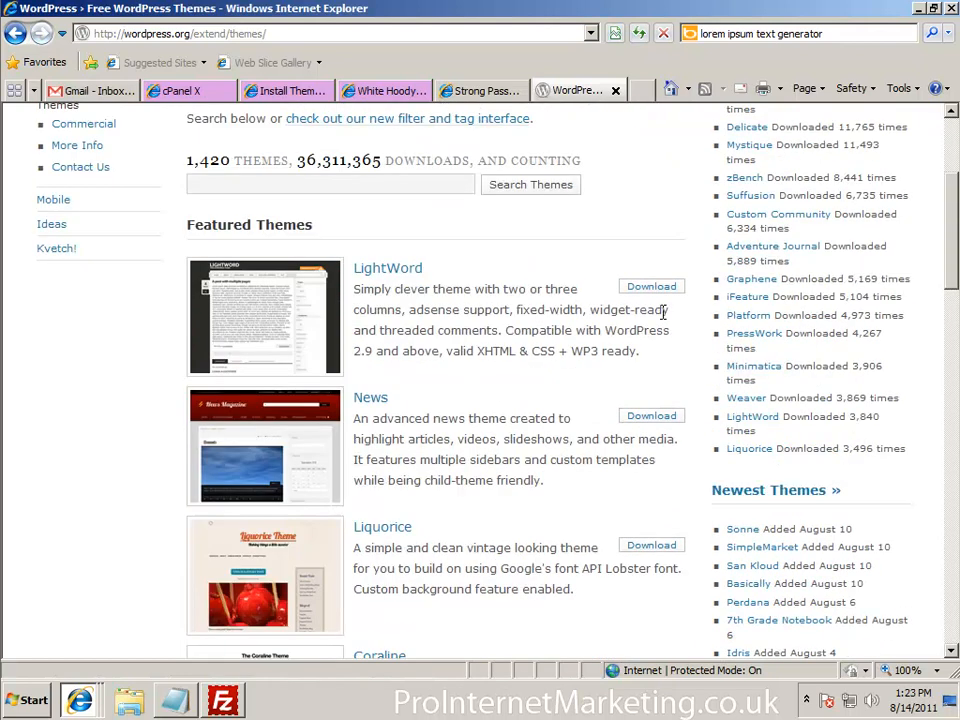
Open the full Most Popular themes listing and browse the themes with their descriptions and average ratings.
{"action": "left_click", "coordinate": [766, 316]}
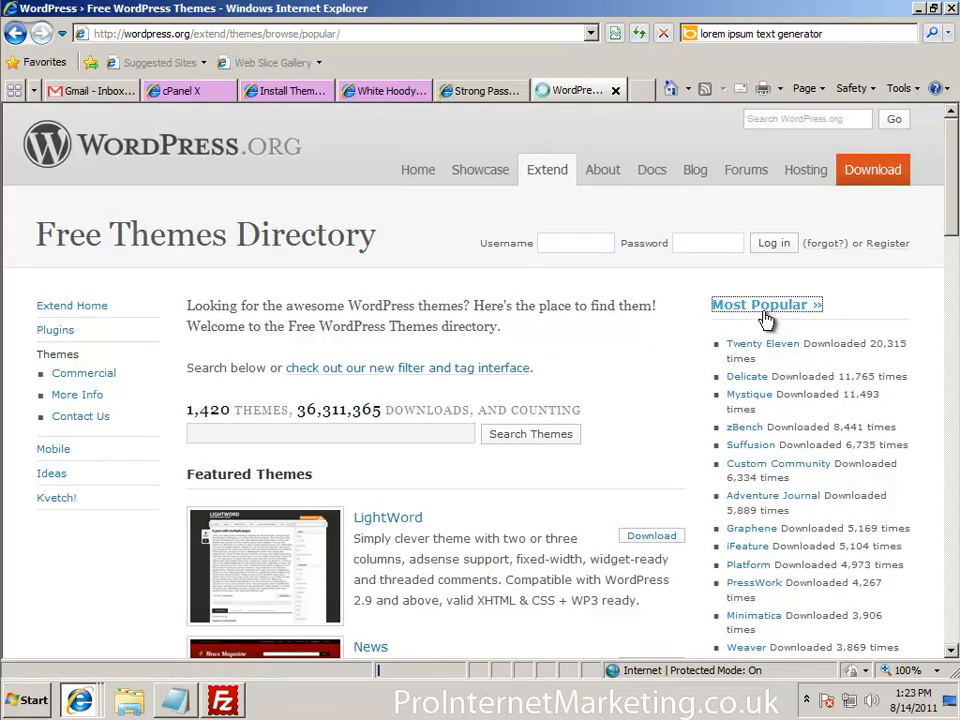
{"action": "scroll", "coordinate": [582, 316], "scroll_direction": "down", "scroll_amount": 3}
{"action": "scroll", "coordinate": [581, 316], "scroll_direction": "down", "scroll_amount": 2}
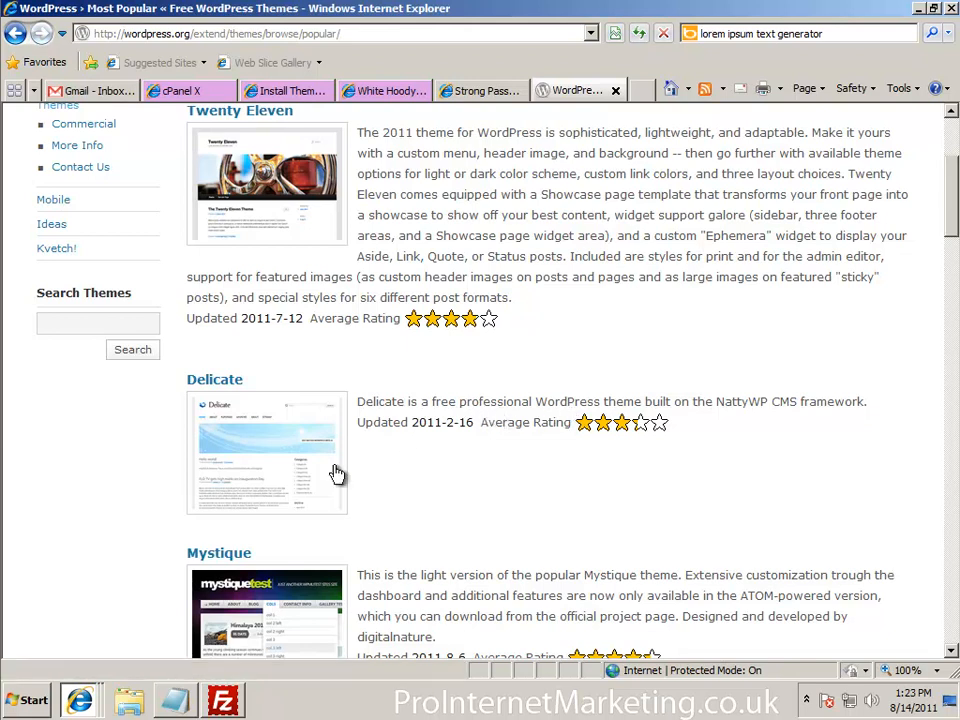
{"action": "scroll", "coordinate": [313, 476], "scroll_direction": "down", "scroll_amount": 9}
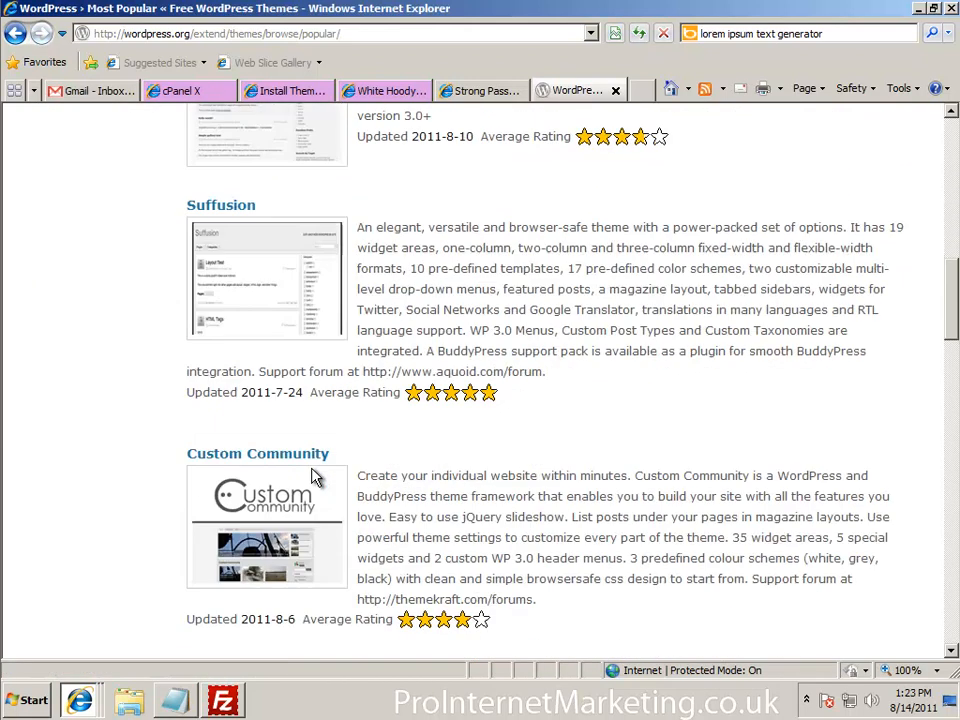
{"action": "scroll", "coordinate": [322, 478], "scroll_direction": "down", "scroll_amount": 7}
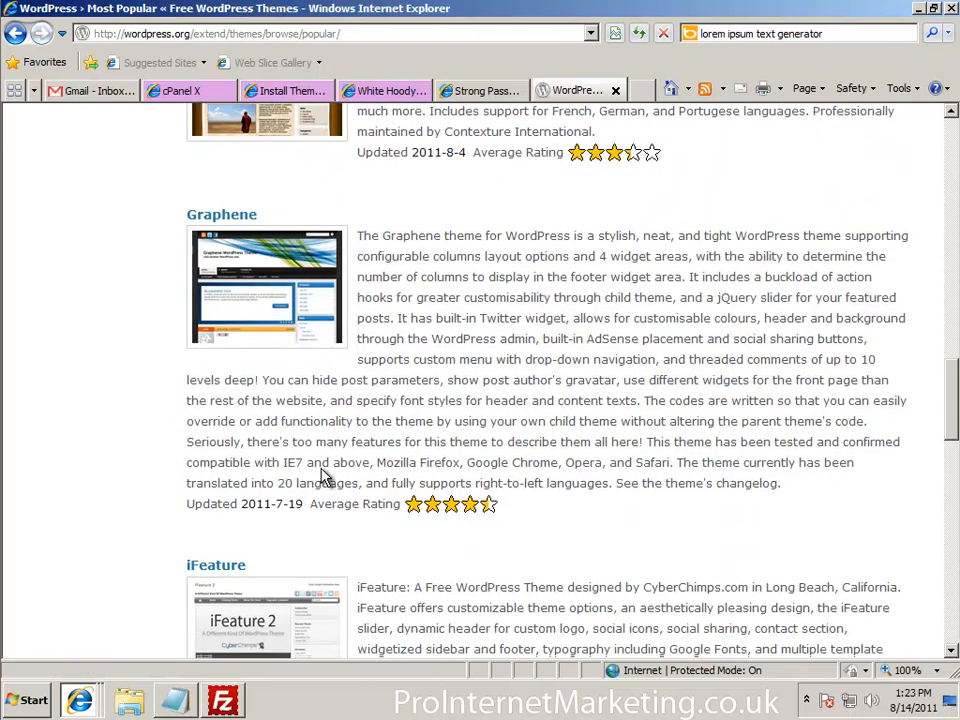
{"action": "scroll", "coordinate": [322, 478], "scroll_direction": "down", "scroll_amount": 2}
{"action": "scroll", "coordinate": [322, 477], "scroll_direction": "down", "scroll_amount": 3}
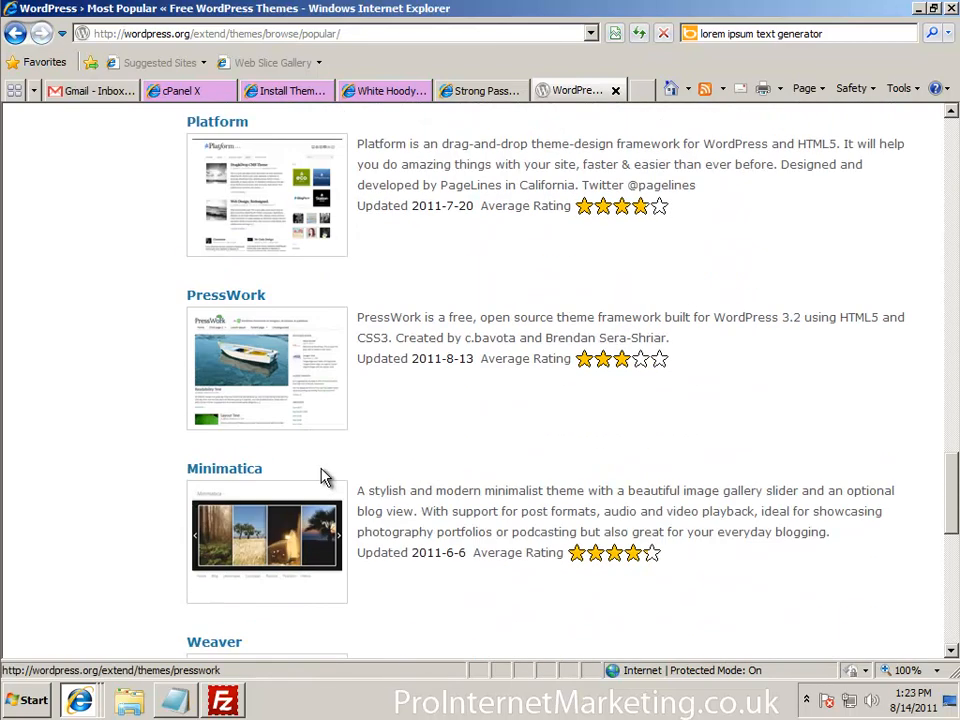
{"action": "scroll", "coordinate": [322, 478], "scroll_direction": "down", "scroll_amount": 6}
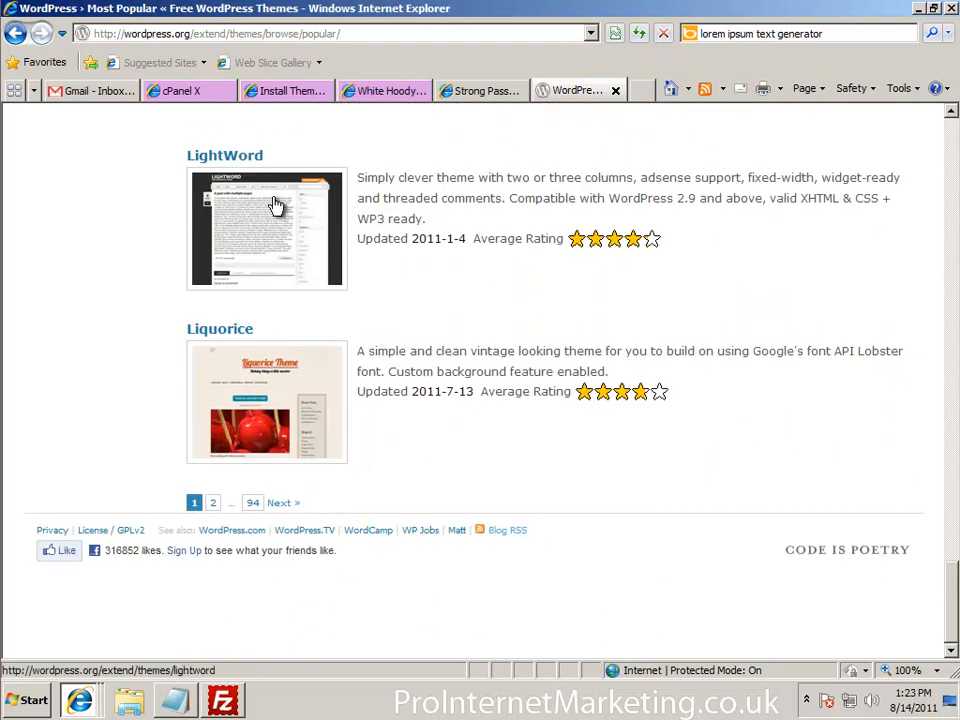
{"action": "left_click_drag", "start_coordinate": [940, 611], "coordinate": [925, 160]}
{"action": "scroll", "coordinate": [925, 160], "scroll_direction": "down", "scroll_amount": 3}
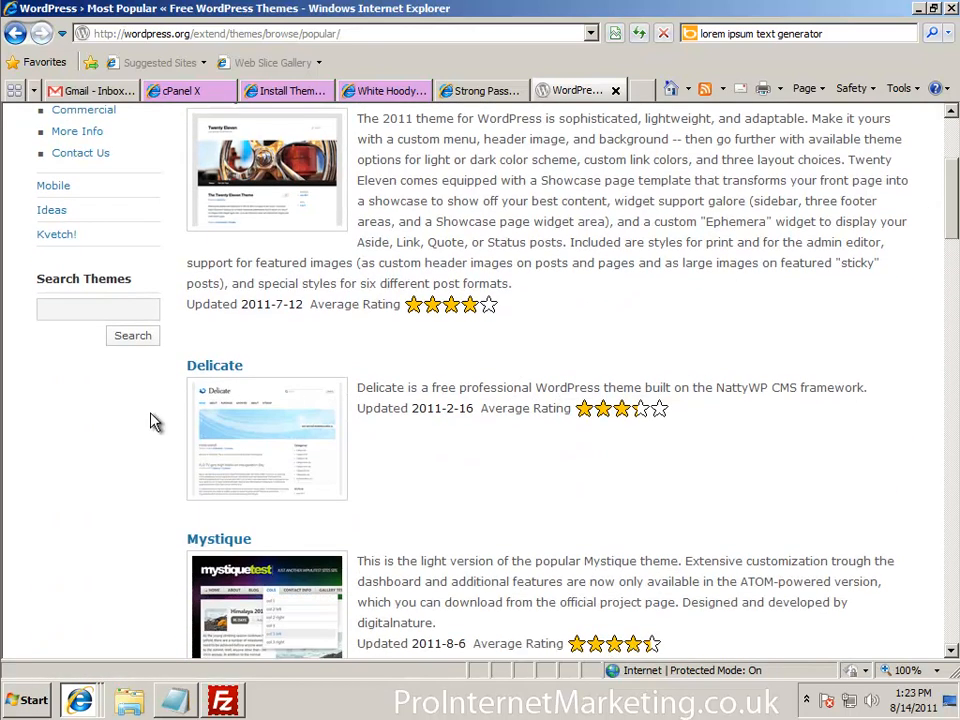
Return to the blog's theme installation page and search for themes by the term "delicate".
{"action": "left_click", "coordinate": [390, 95]}
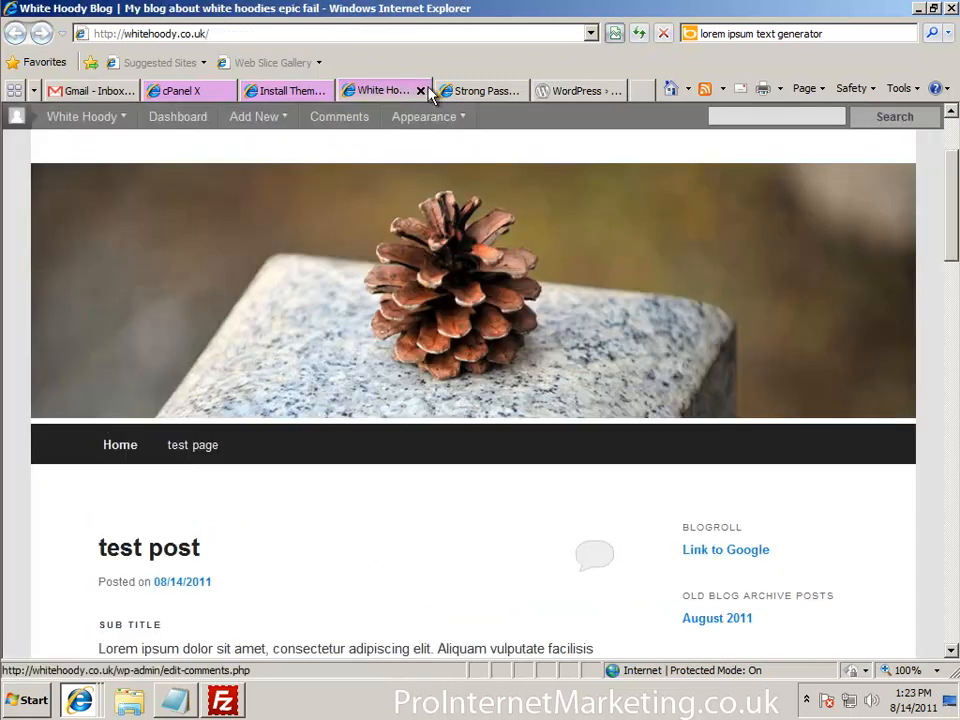
{"action": "left_click", "coordinate": [255, 95]}
{"action": "scroll", "coordinate": [270, 450], "scroll_direction": "up", "scroll_amount": 12}
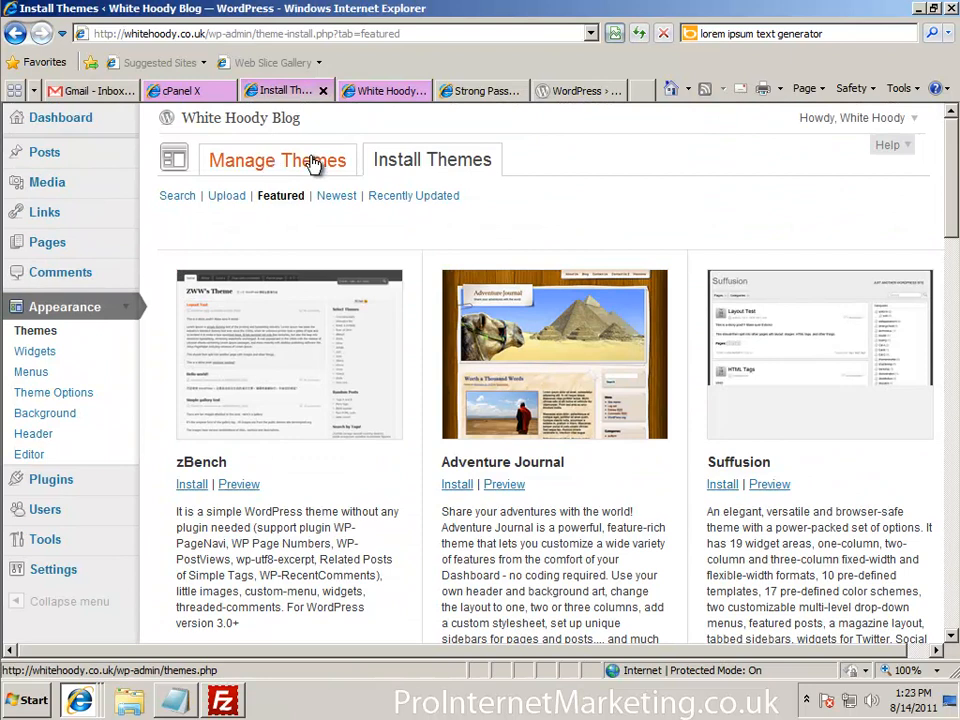
{"action": "left_click", "coordinate": [170, 197]}
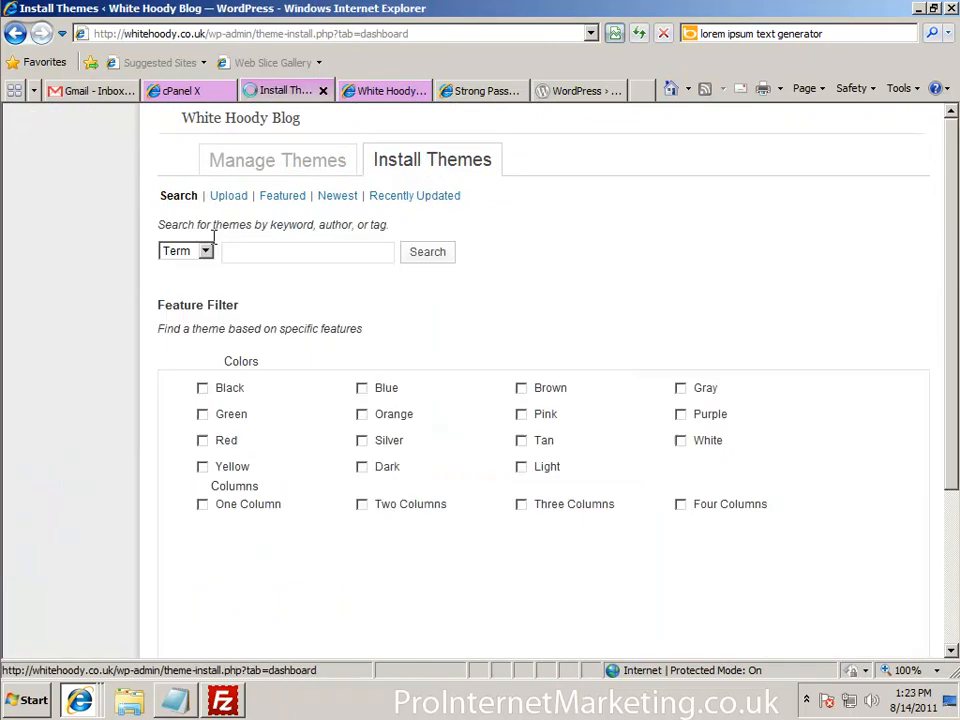
{"action": "left_click", "coordinate": [257, 253]}
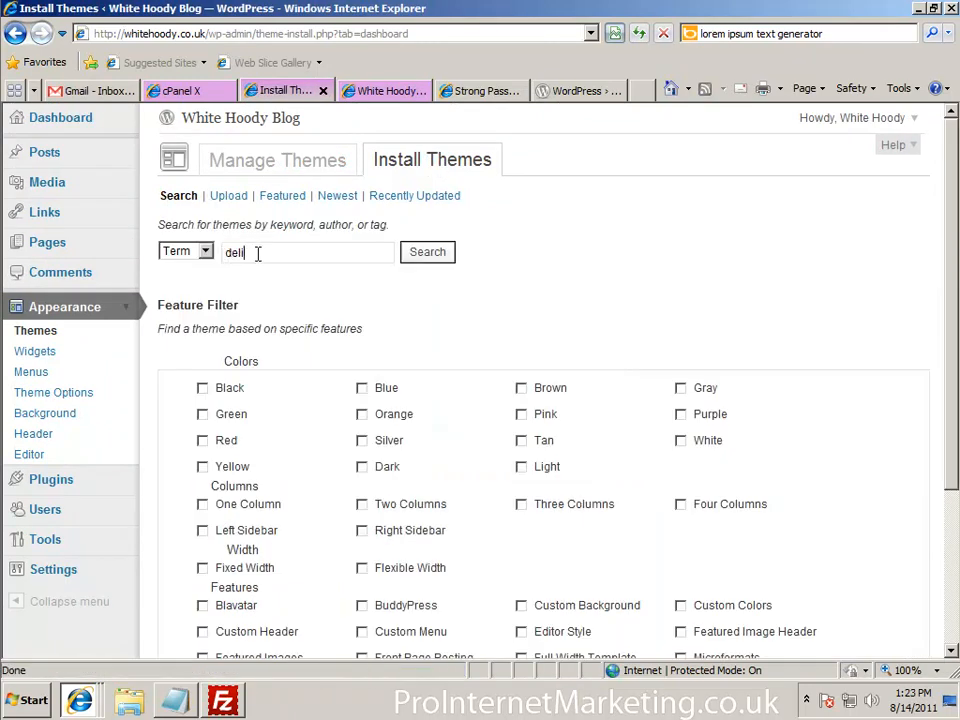
{"action": "left_click", "coordinate": [411, 253]}
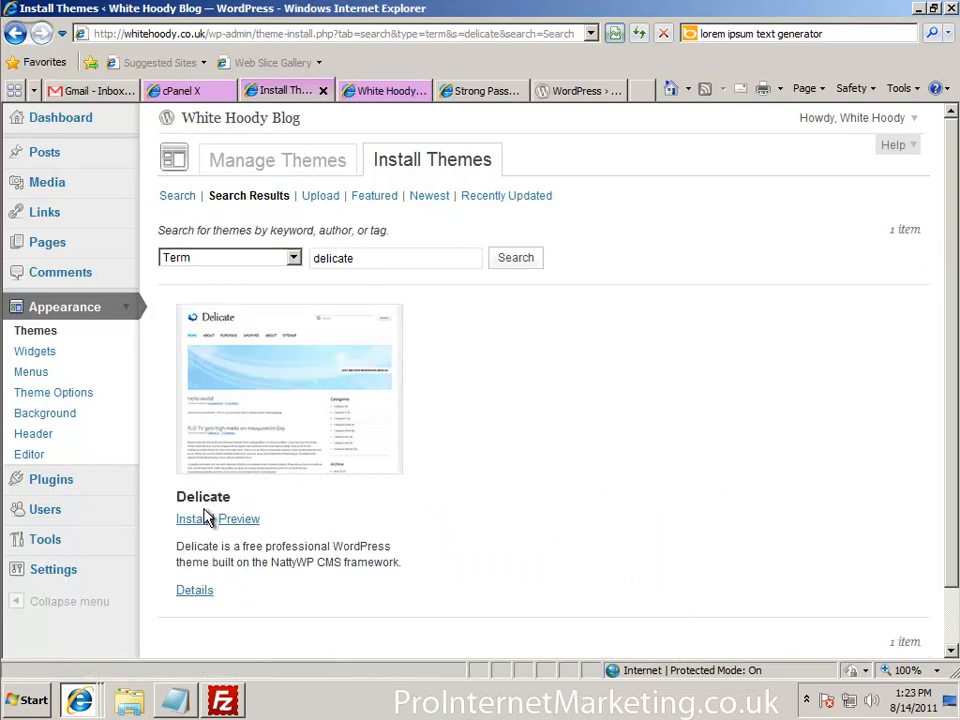
Preview the Delicate theme from the search results, look through its sample page and close the preview.
{"action": "left_click", "coordinate": [338, 412]}
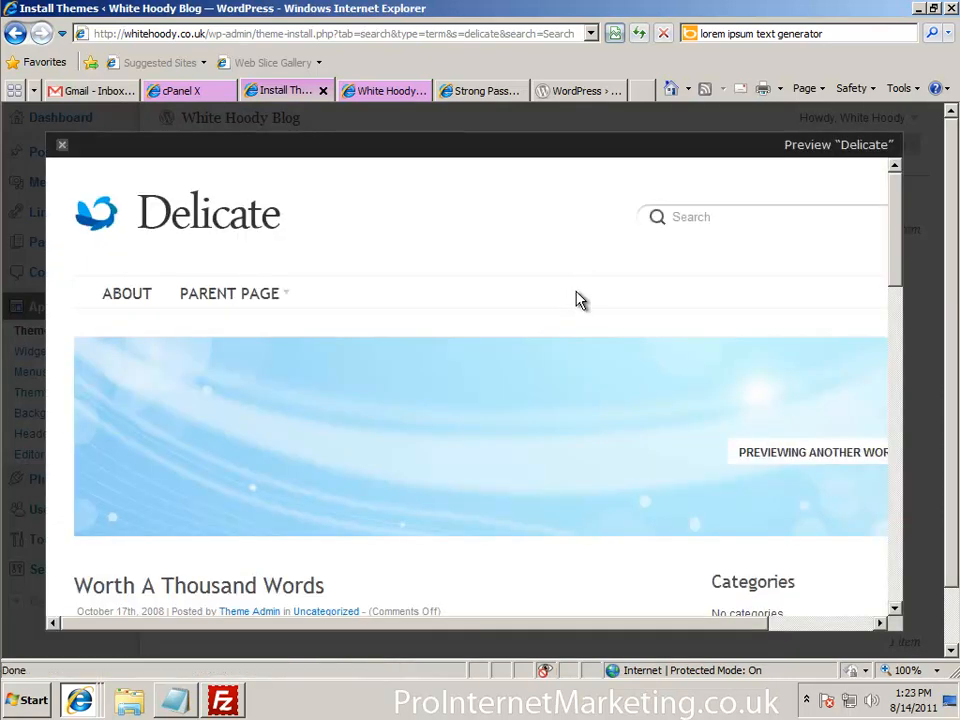
{"action": "scroll", "coordinate": [574, 296], "scroll_direction": "down", "scroll_amount": 3}
{"action": "scroll", "coordinate": [575, 291], "scroll_direction": "down", "scroll_amount": 3}
{"action": "scroll", "coordinate": [575, 291], "scroll_direction": "up", "scroll_amount": 5}
{"action": "left_click", "coordinate": [60, 146]}
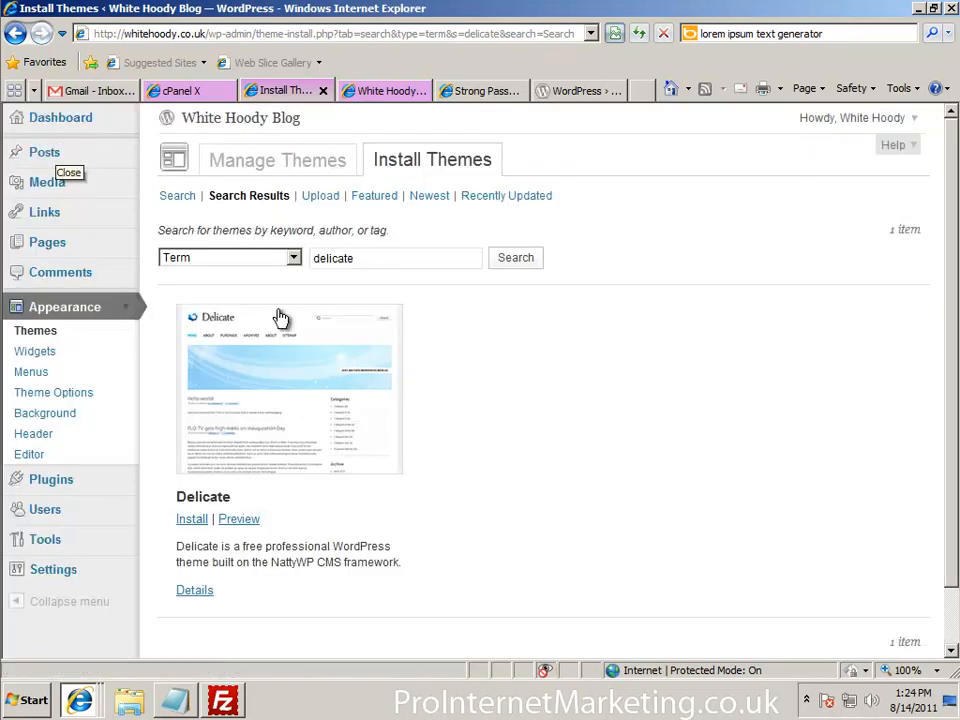
Install the Delicate theme on the blog and return to the theme installer.
{"action": "left_click", "coordinate": [193, 524]}
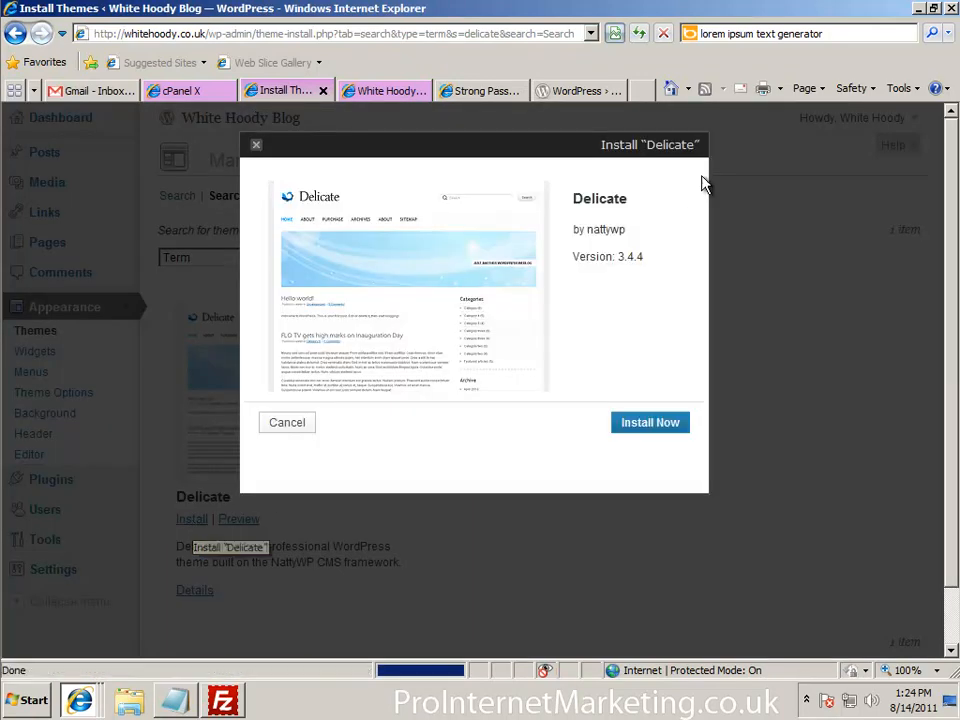
{"action": "left_click", "coordinate": [643, 425]}
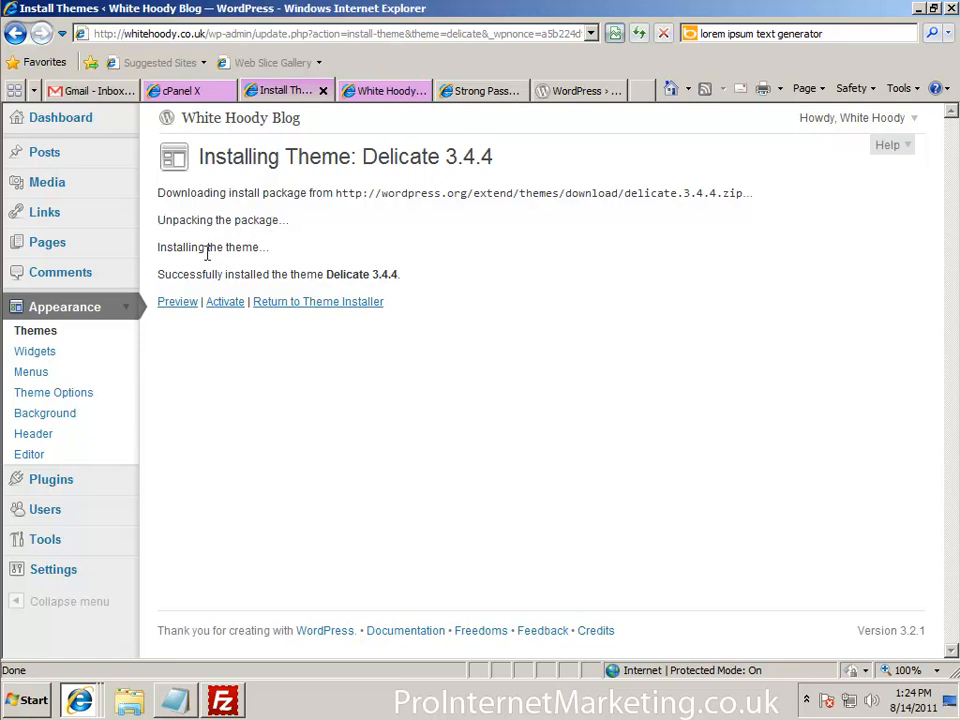
{"action": "left_click", "coordinate": [350, 302]}
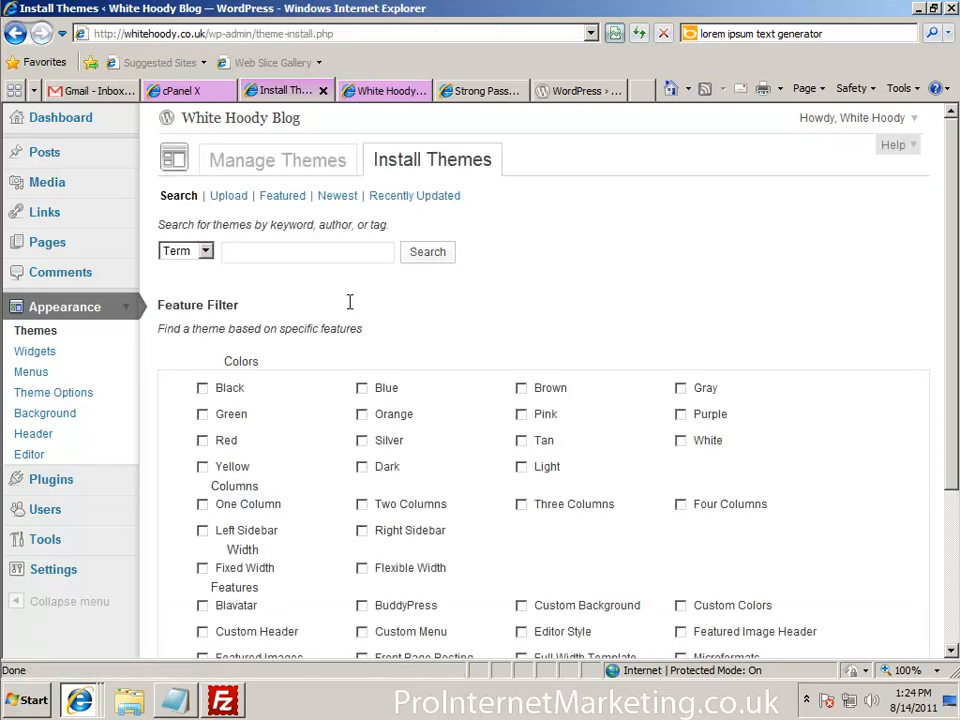
Go to the Manage Themes page and look over the current theme and the available installed themes.
{"action": "left_click", "coordinate": [281, 163]}
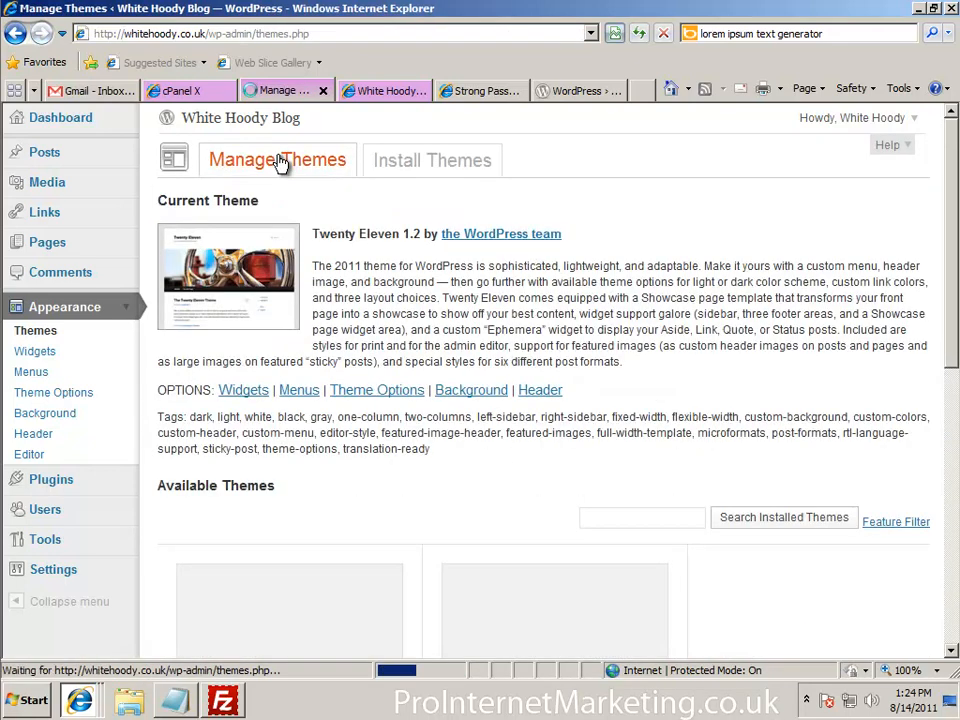
{"action": "scroll", "coordinate": [456, 275], "scroll_direction": "down", "scroll_amount": 3}
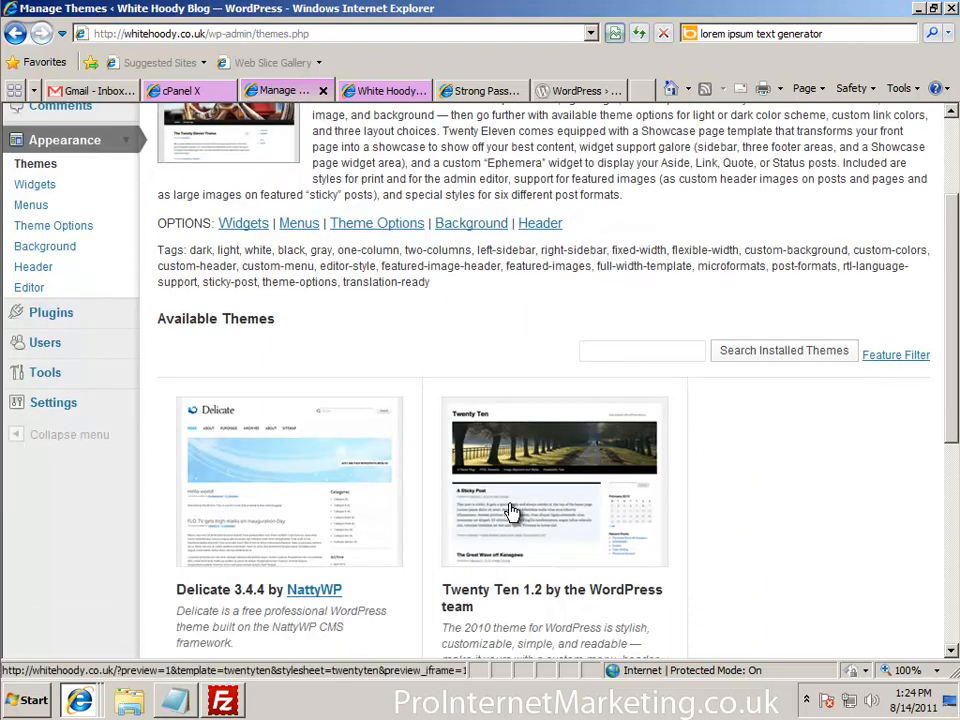
{"action": "scroll", "coordinate": [310, 328], "scroll_direction": "up", "scroll_amount": 3}
{"action": "scroll", "coordinate": [441, 470], "scroll_direction": "down", "scroll_amount": 5}
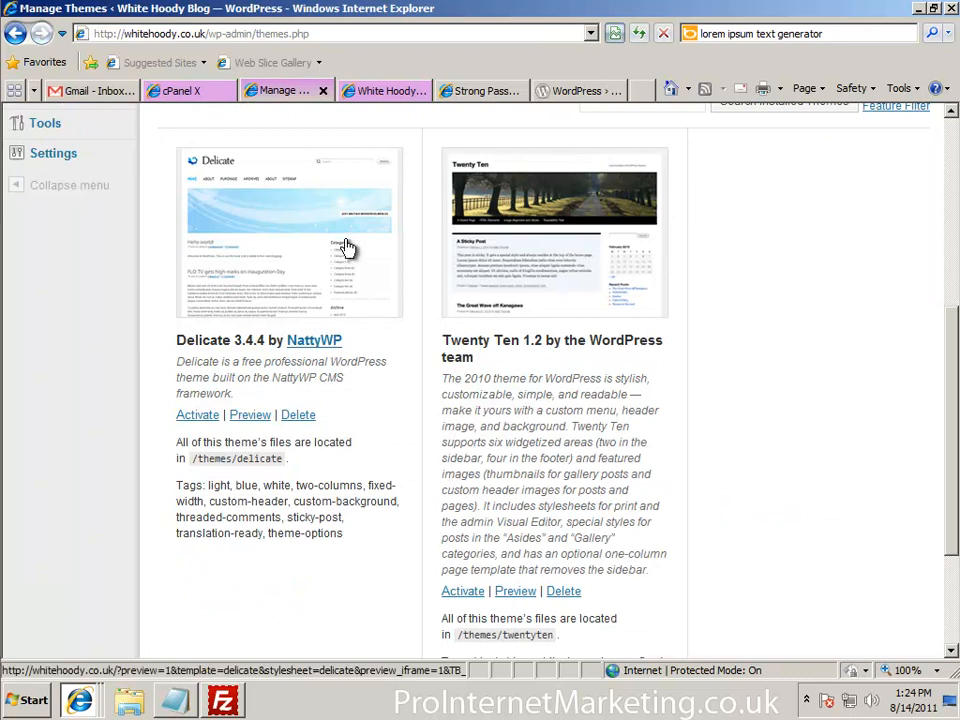
Check the live blog's current look by reloading its home page, and return to the Manage Themes page.
{"action": "left_click", "coordinate": [410, 91]}
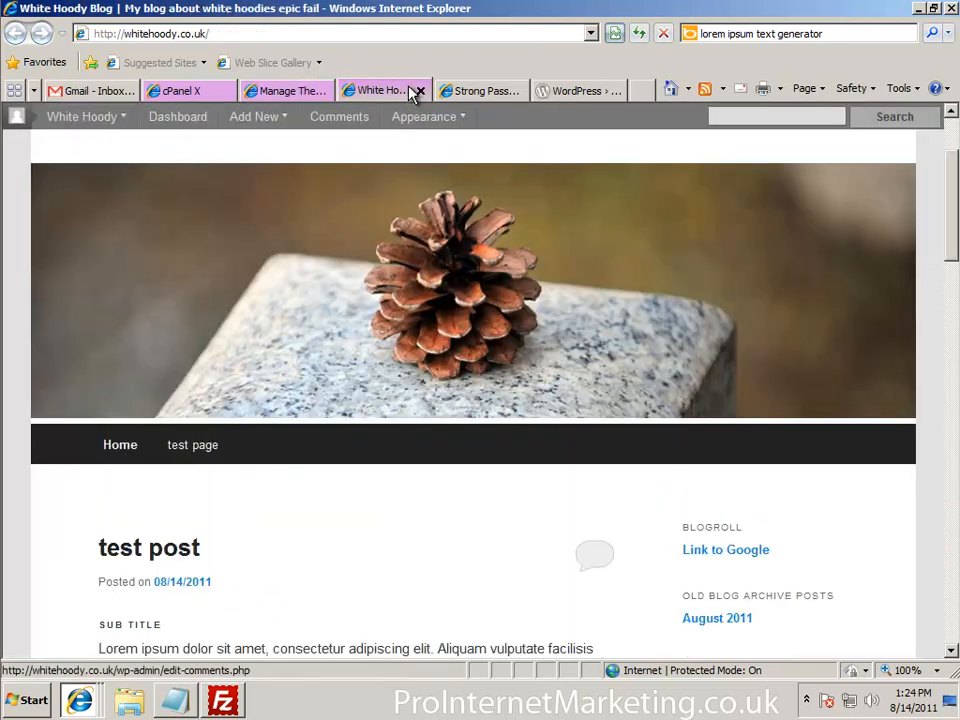
{"action": "left_click", "coordinate": [638, 35]}
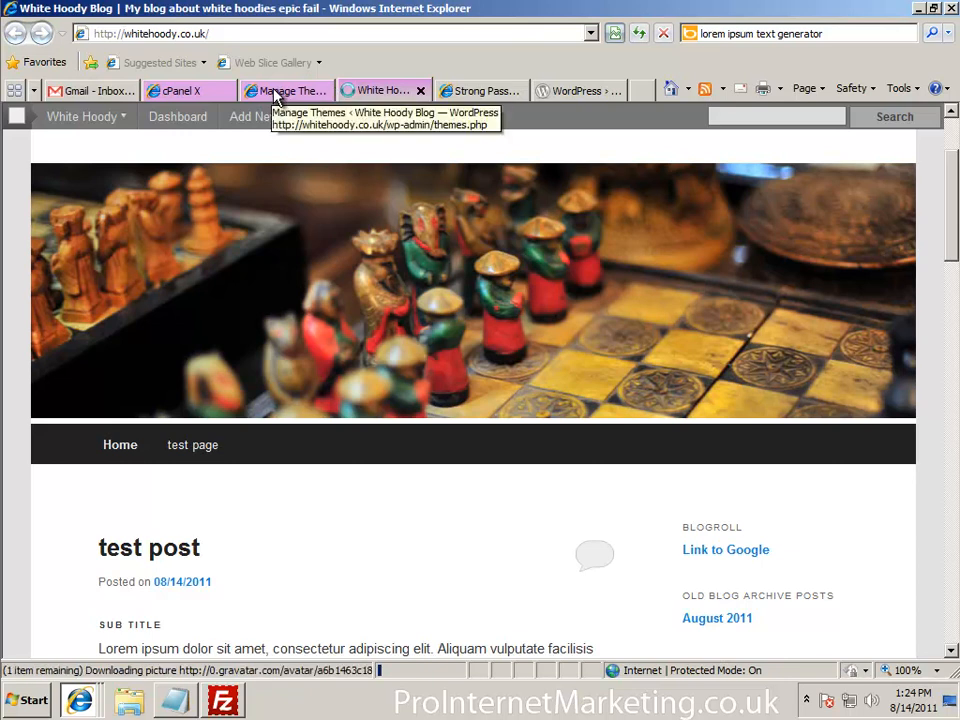
{"action": "left_click", "coordinate": [277, 95]}
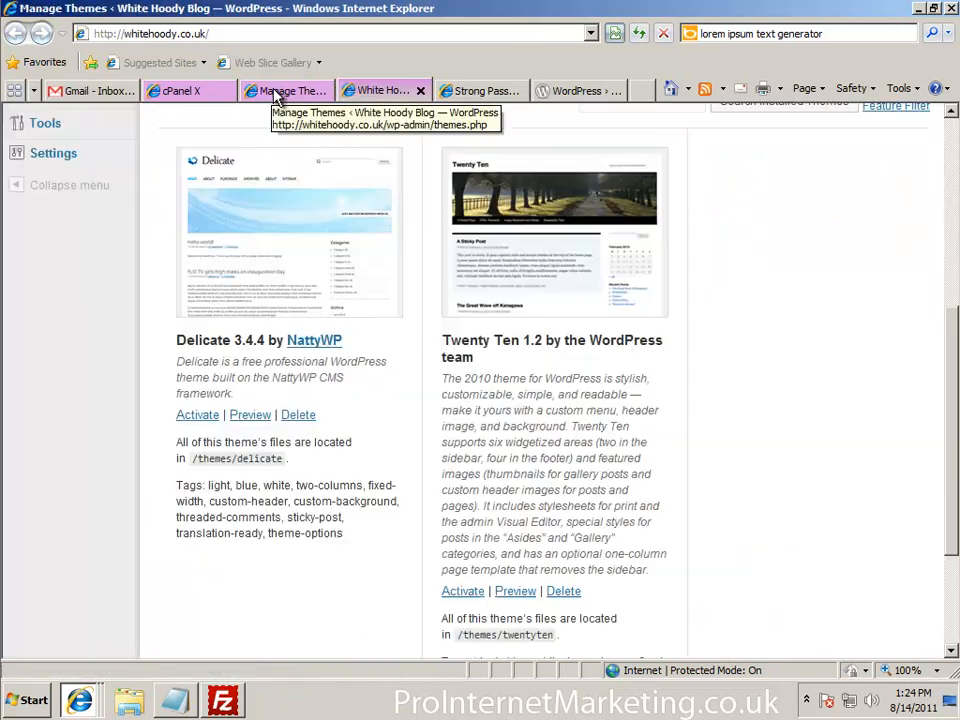
Preview the installed Delicate theme with the blog's own content, examine its header, posts and sidebar, and close the preview.
{"action": "scroll", "coordinate": [272, 420], "scroll_direction": "up", "scroll_amount": 1}
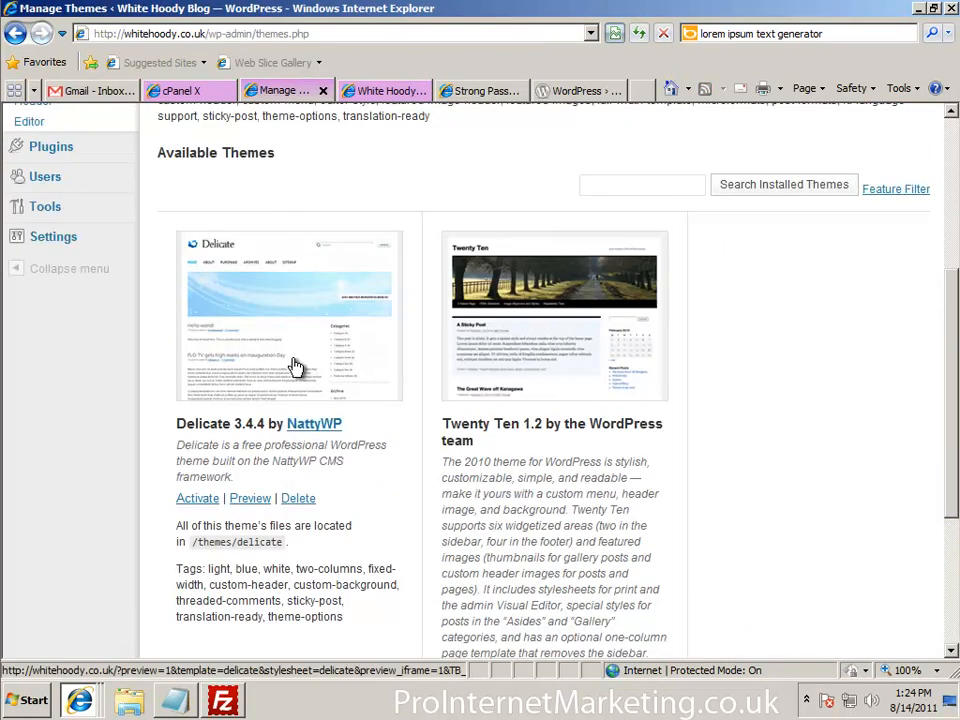
{"action": "left_click", "coordinate": [258, 500]}
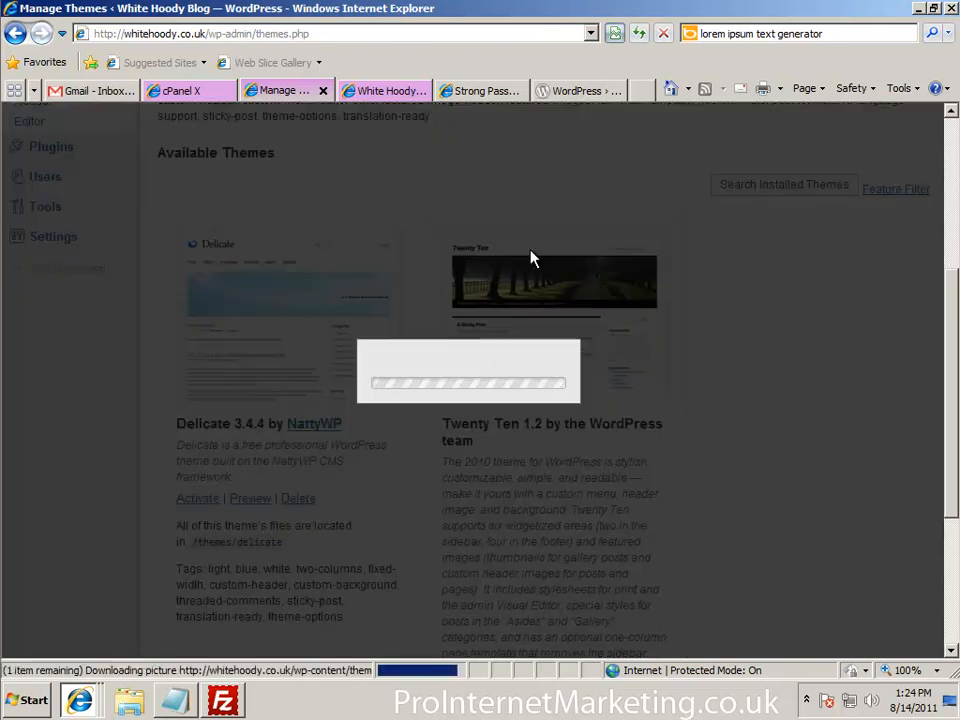
{"action": "scroll", "coordinate": [536, 325], "scroll_direction": "down", "scroll_amount": 8}
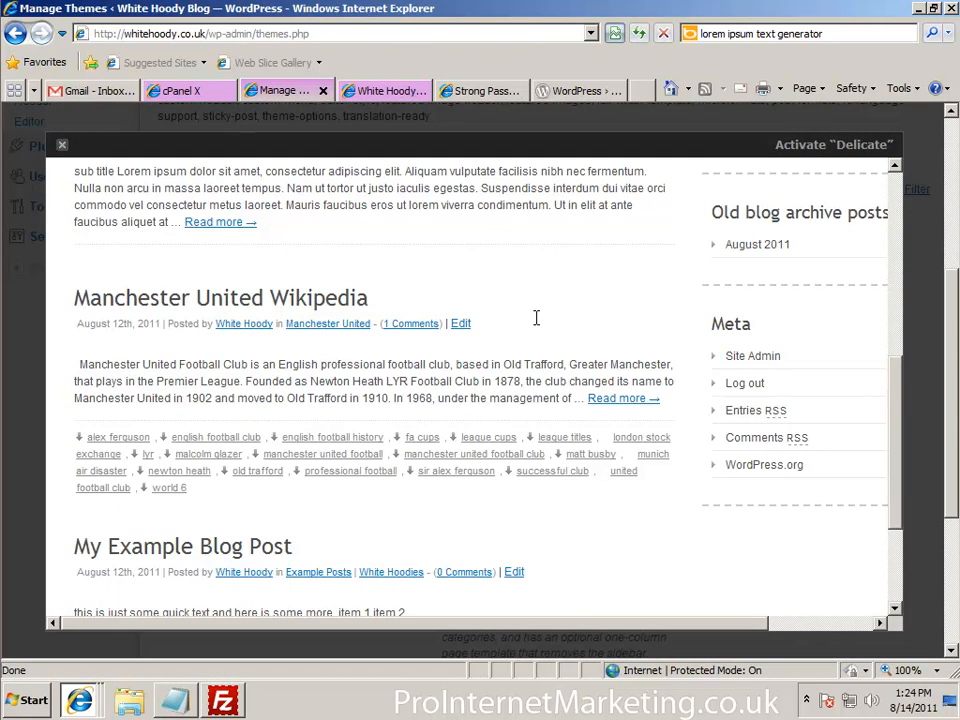
{"action": "scroll", "coordinate": [538, 325], "scroll_direction": "up", "scroll_amount": 5}
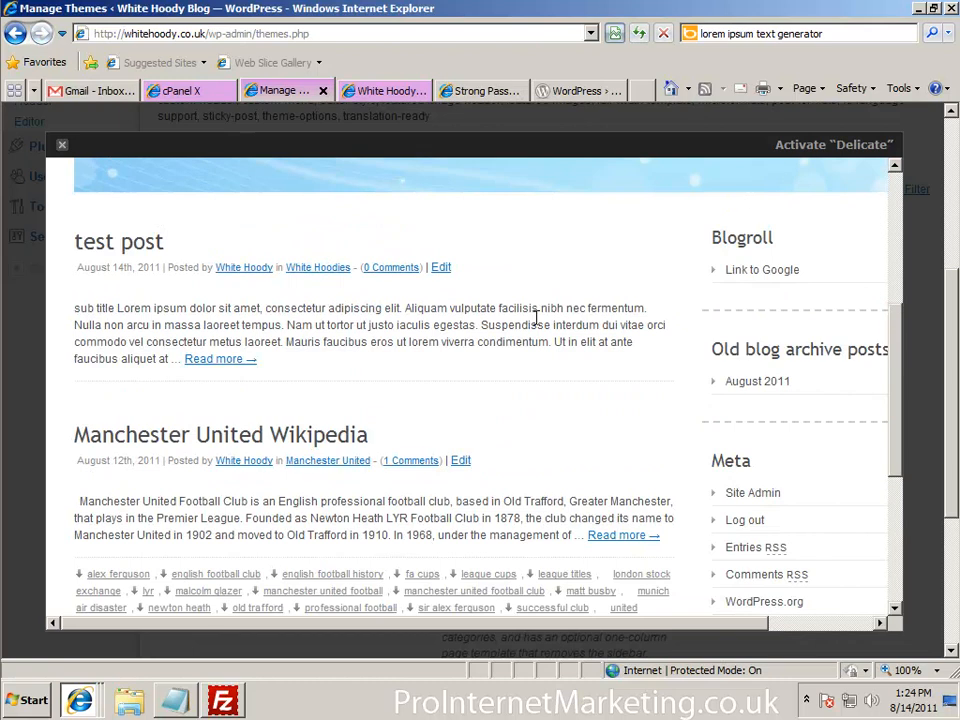
{"action": "scroll", "coordinate": [536, 318], "scroll_direction": "up", "scroll_amount": 3}
{"action": "scroll", "coordinate": [536, 326], "scroll_direction": "down", "scroll_amount": 3}
{"action": "scroll", "coordinate": [560, 478], "scroll_direction": "down", "scroll_amount": 5}
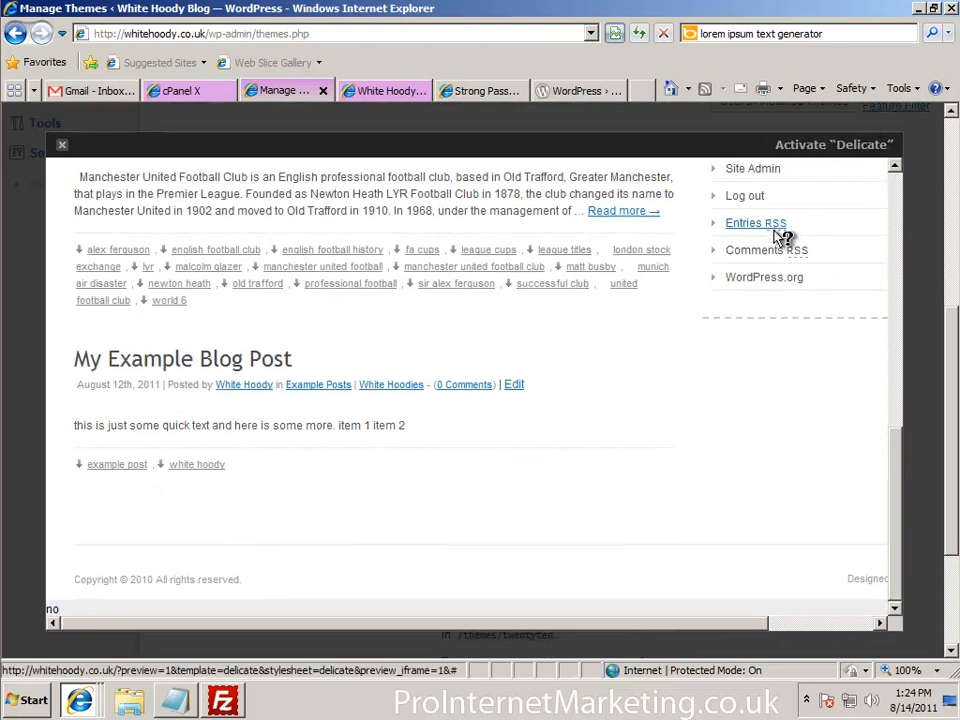
{"action": "scroll", "coordinate": [780, 244], "scroll_direction": "up", "scroll_amount": 10}
{"action": "scroll", "coordinate": [773, 242], "scroll_direction": "up", "scroll_amount": 2}
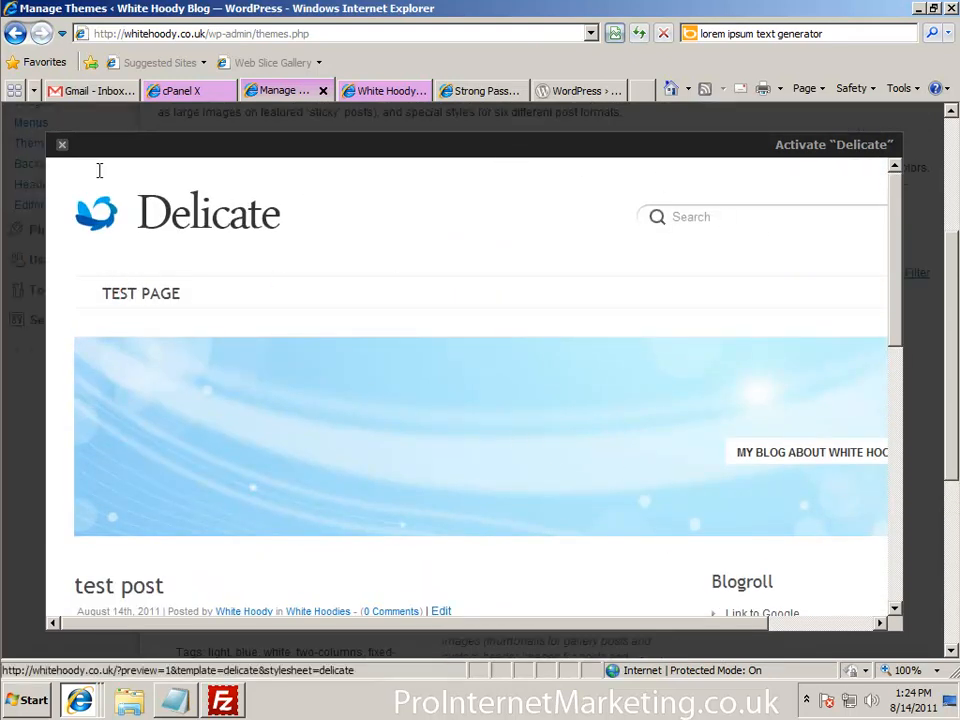
{"action": "left_click", "coordinate": [62, 145]}
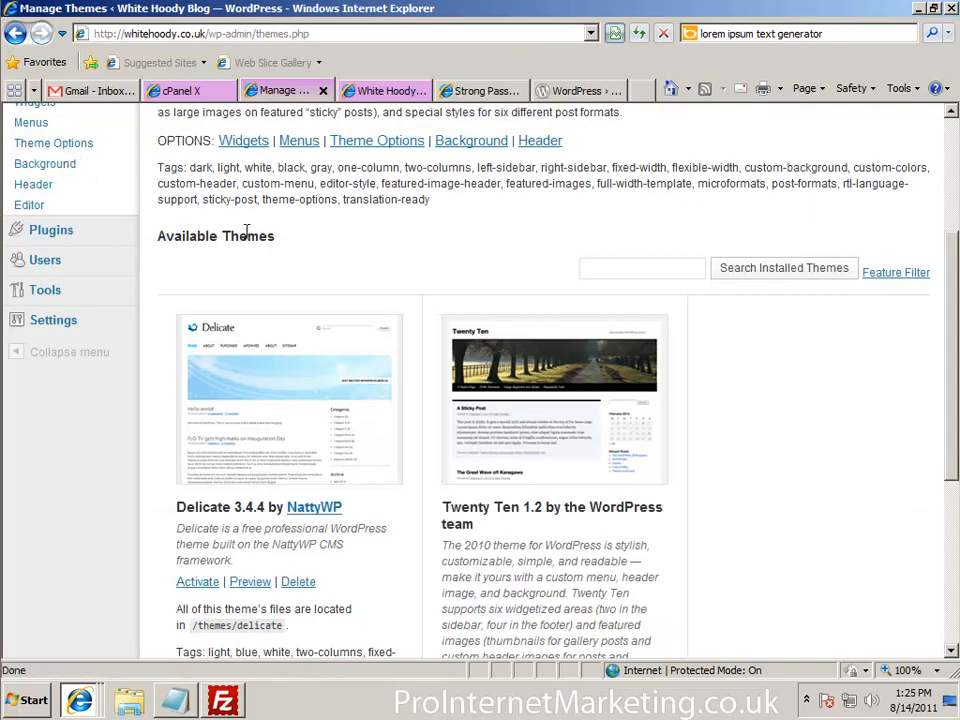
Activate the Delicate theme for the blog.
{"action": "scroll", "coordinate": [246, 240], "scroll_direction": "down", "scroll_amount": 3}
{"action": "left_click", "coordinate": [190, 415]}
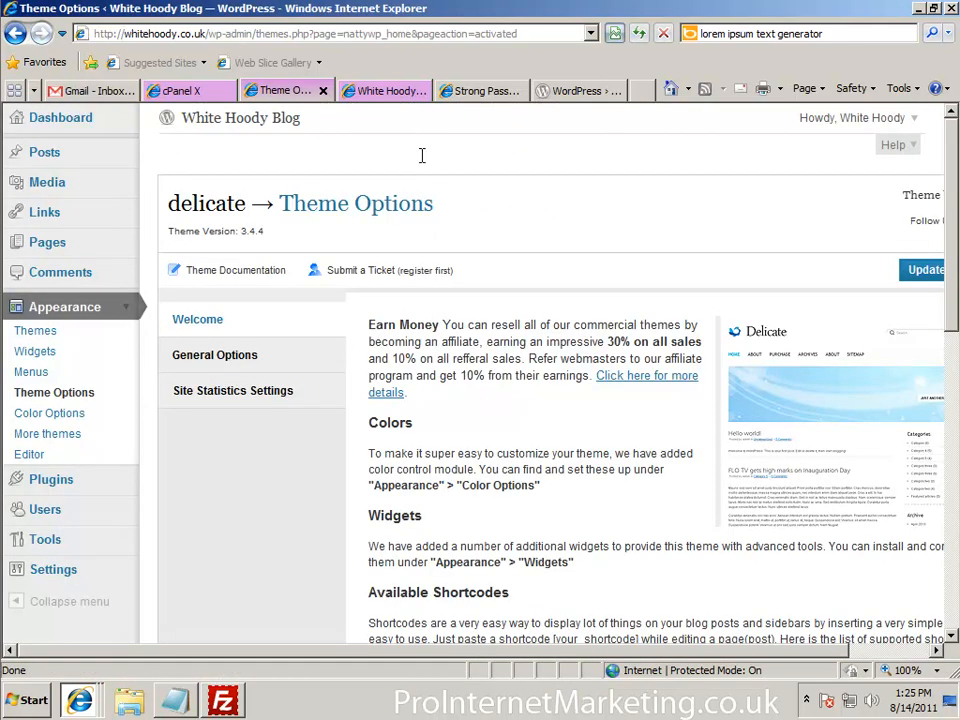
Read the Welcome section of Delicate's theme options, covering colors, widgets and the available shortcodes.
{"action": "scroll", "coordinate": [514, 314], "scroll_direction": "down", "scroll_amount": 1}
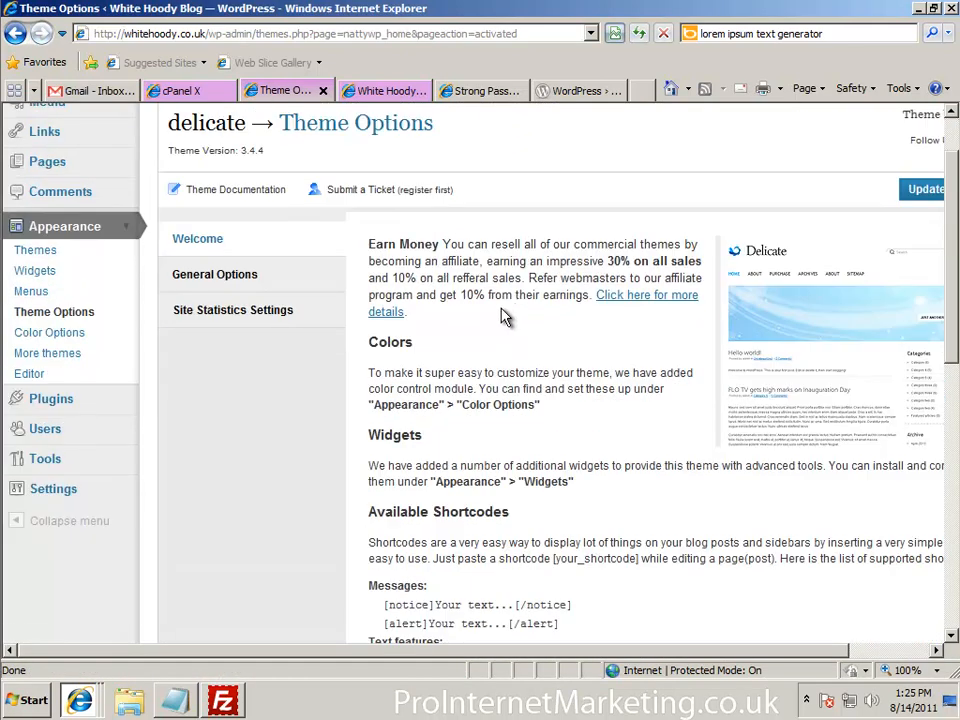
{"action": "scroll", "coordinate": [504, 315], "scroll_direction": "down", "scroll_amount": 1}
{"action": "scroll", "coordinate": [503, 311], "scroll_direction": "down", "scroll_amount": 1}
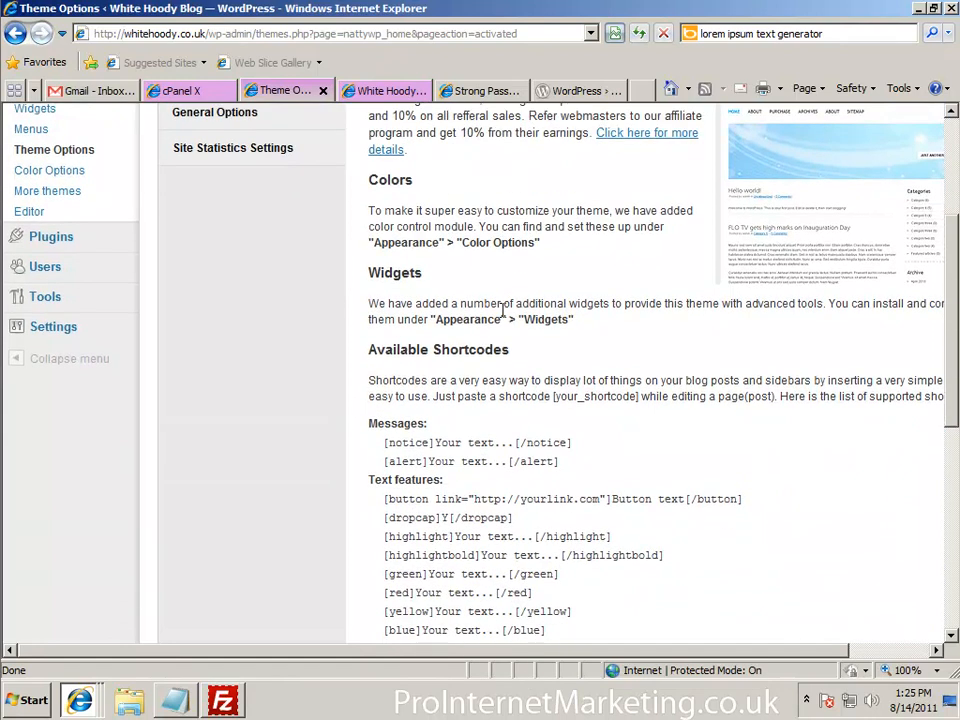
{"action": "scroll", "coordinate": [503, 310], "scroll_direction": "down", "scroll_amount": 2}
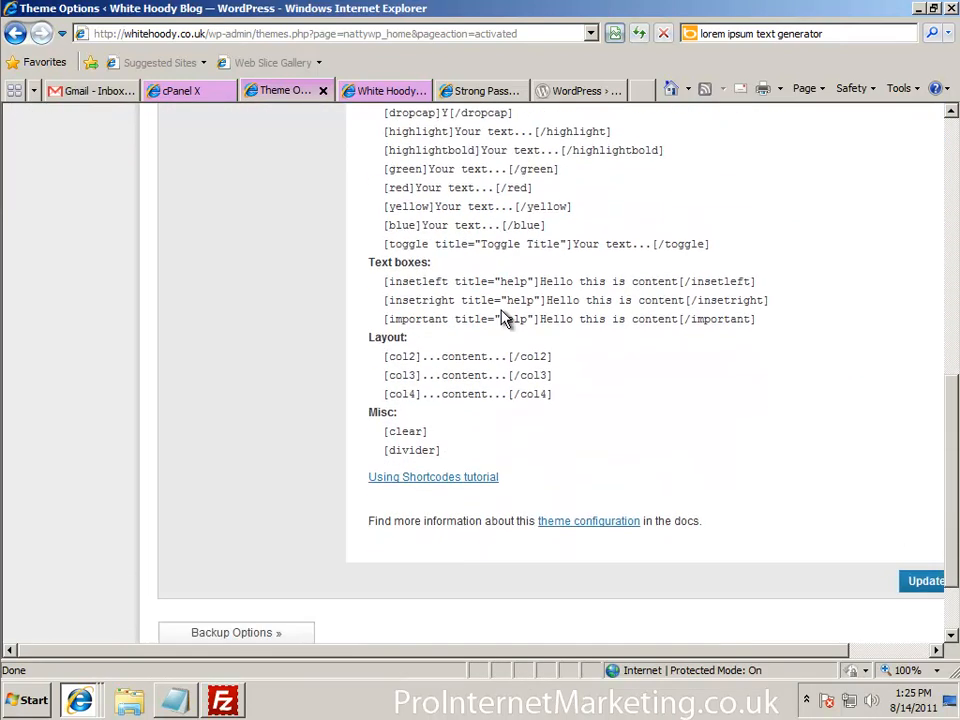
{"action": "scroll", "coordinate": [505, 318], "scroll_direction": "up", "scroll_amount": 8}
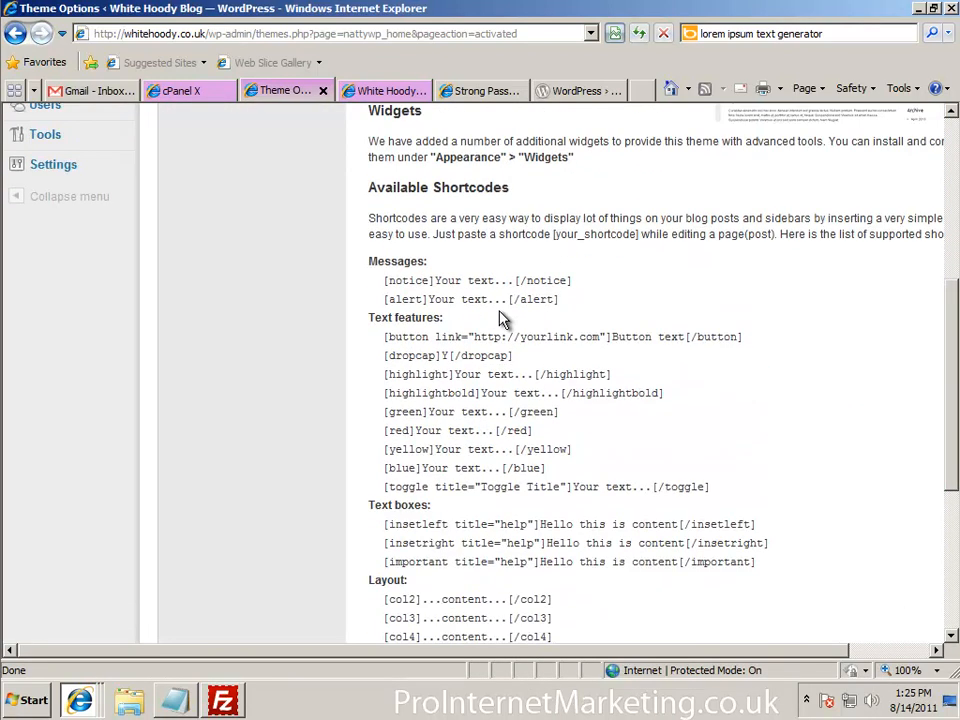
{"action": "scroll", "coordinate": [500, 315], "scroll_direction": "up", "scroll_amount": 1}
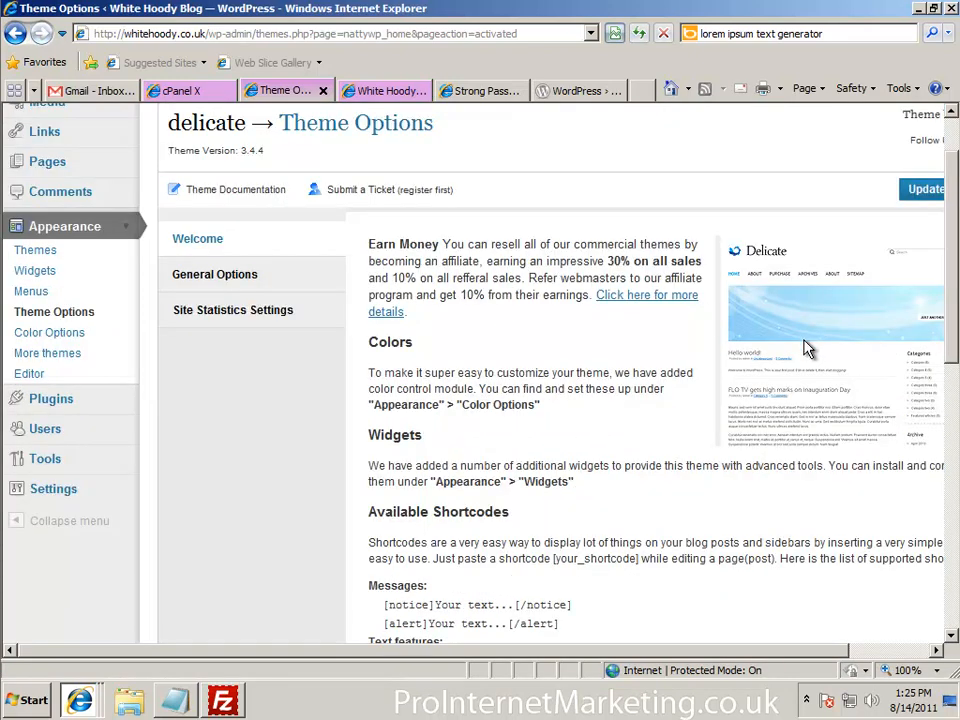
Look through Delicate's General Options, from the custom logo and background to the header image and font replacement settings.
{"action": "left_click", "coordinate": [246, 289]}
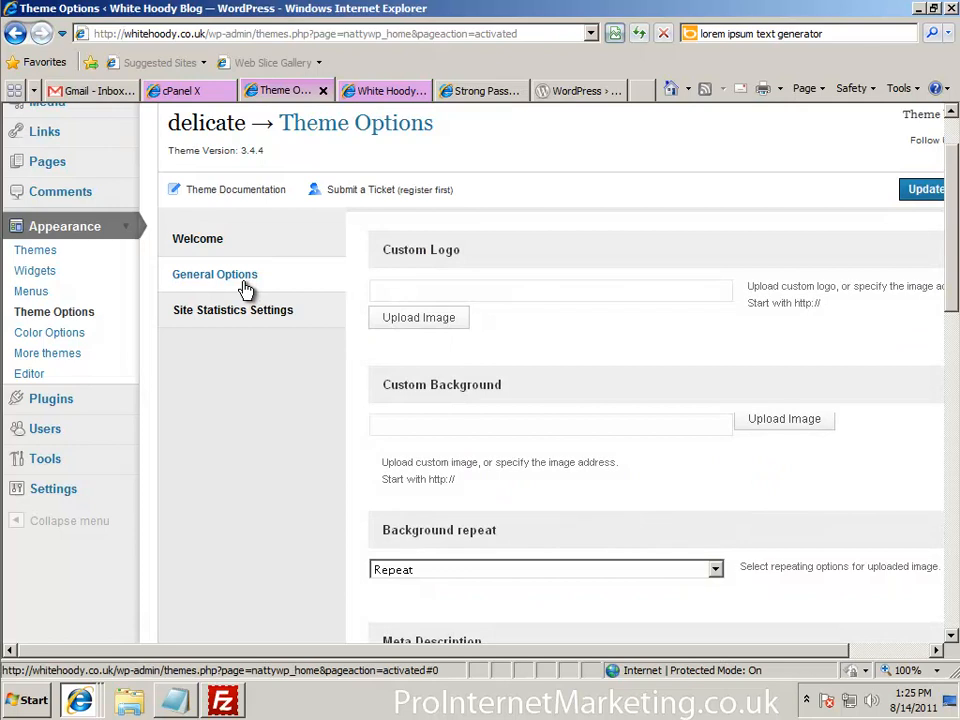
{"action": "scroll", "coordinate": [538, 347], "scroll_direction": "down", "scroll_amount": 6}
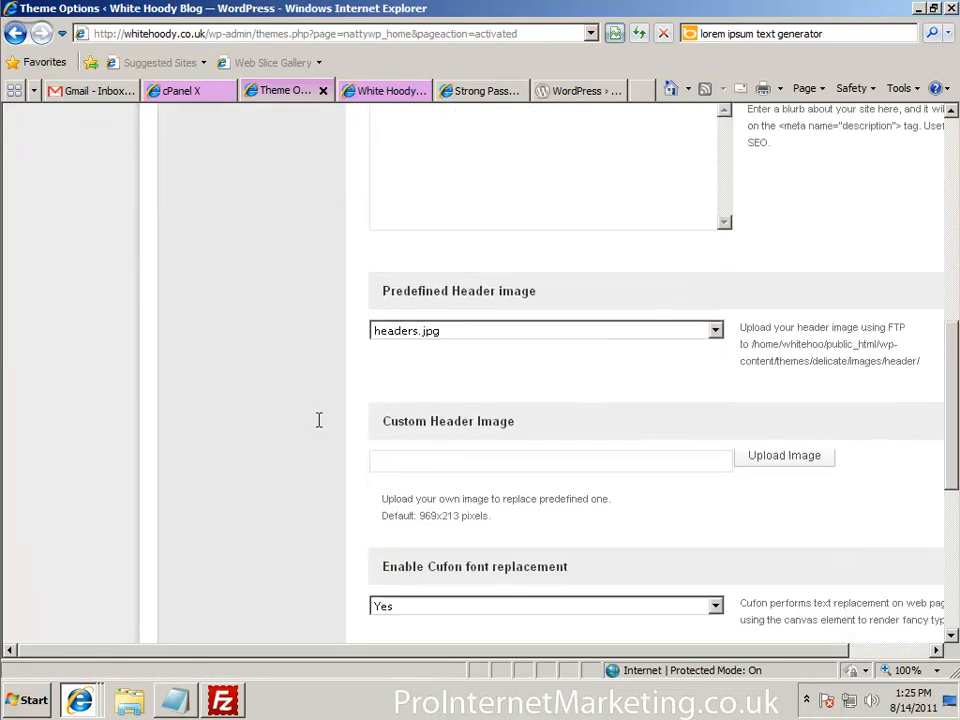
{"action": "scroll", "coordinate": [319, 420], "scroll_direction": "down", "scroll_amount": 5}
{"action": "scroll", "coordinate": [330, 426], "scroll_direction": "up", "scroll_amount": 4}
{"action": "scroll", "coordinate": [334, 430], "scroll_direction": "up", "scroll_amount": 6}
Examine the Site Statistics Settings of the theme and return to the Welcome section.
{"action": "left_click", "coordinate": [266, 318]}
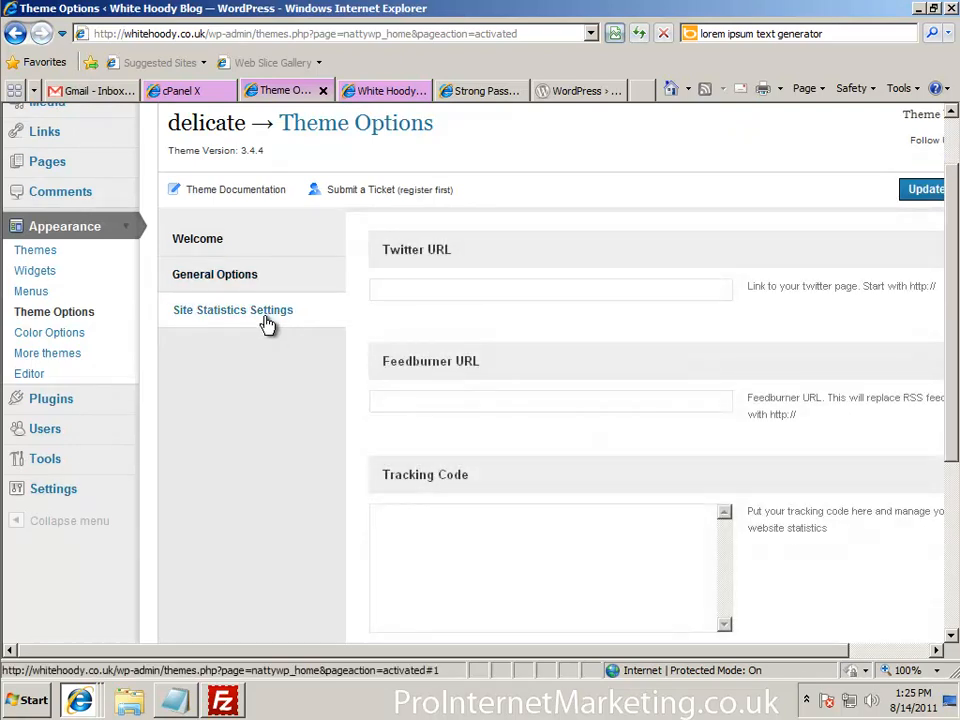
{"action": "scroll", "coordinate": [308, 343], "scroll_direction": "down", "scroll_amount": 4}
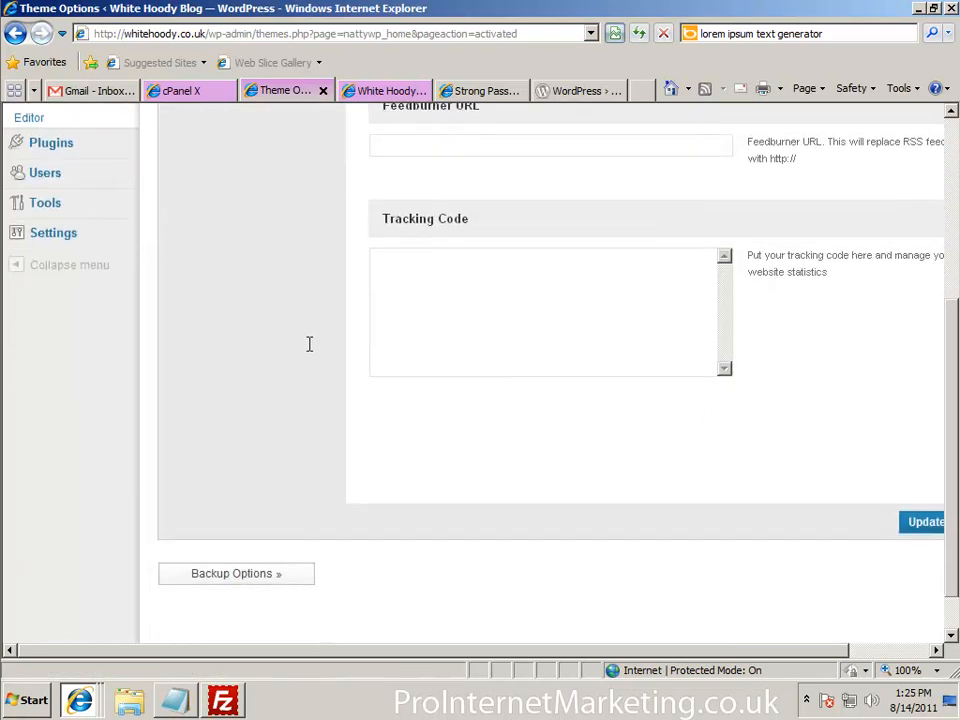
{"action": "scroll", "coordinate": [310, 344], "scroll_direction": "up", "scroll_amount": 3}
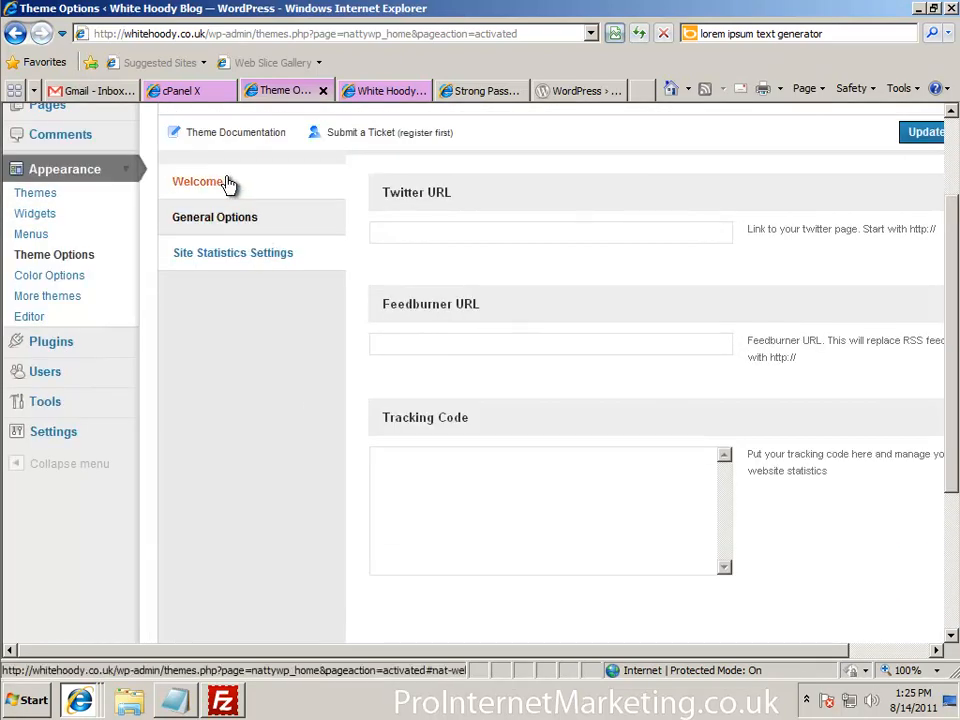
{"action": "left_click", "coordinate": [229, 184]}
{"action": "scroll", "coordinate": [336, 223], "scroll_direction": "up", "scroll_amount": 2}
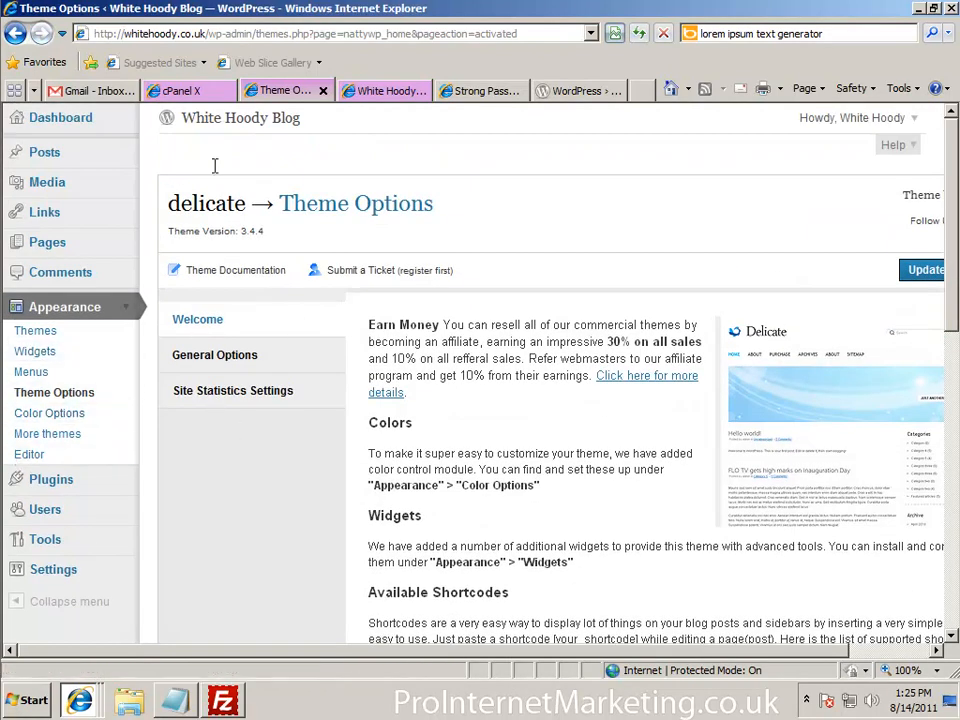
Reload the live blog's home page and look through its header, posts and sidebar in the new theme.
{"action": "left_click", "coordinate": [372, 91]}
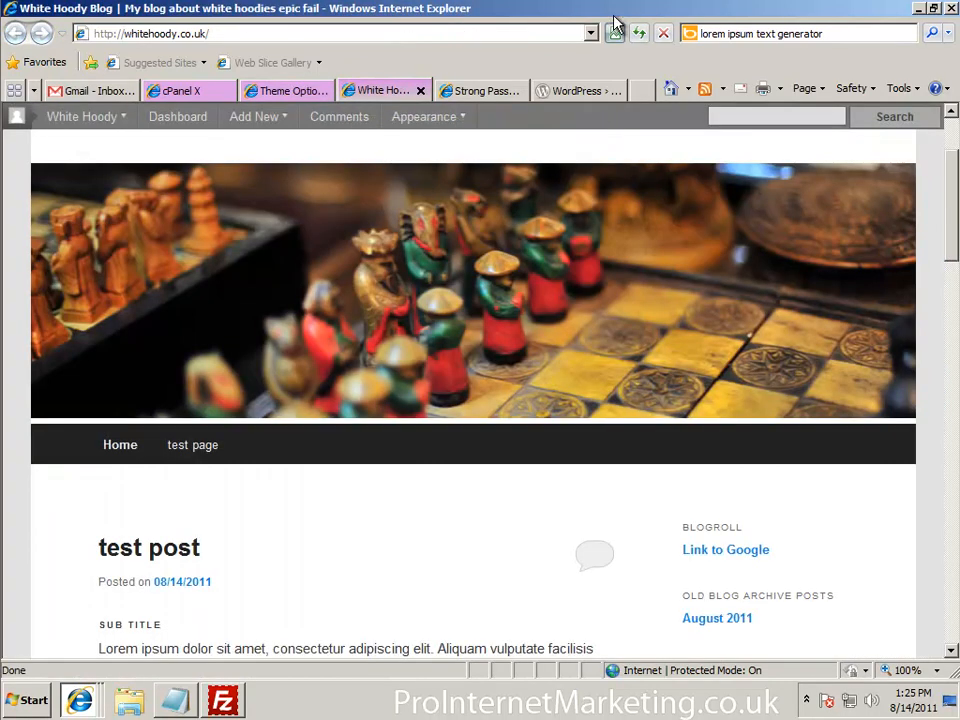
{"action": "left_click", "coordinate": [641, 36]}
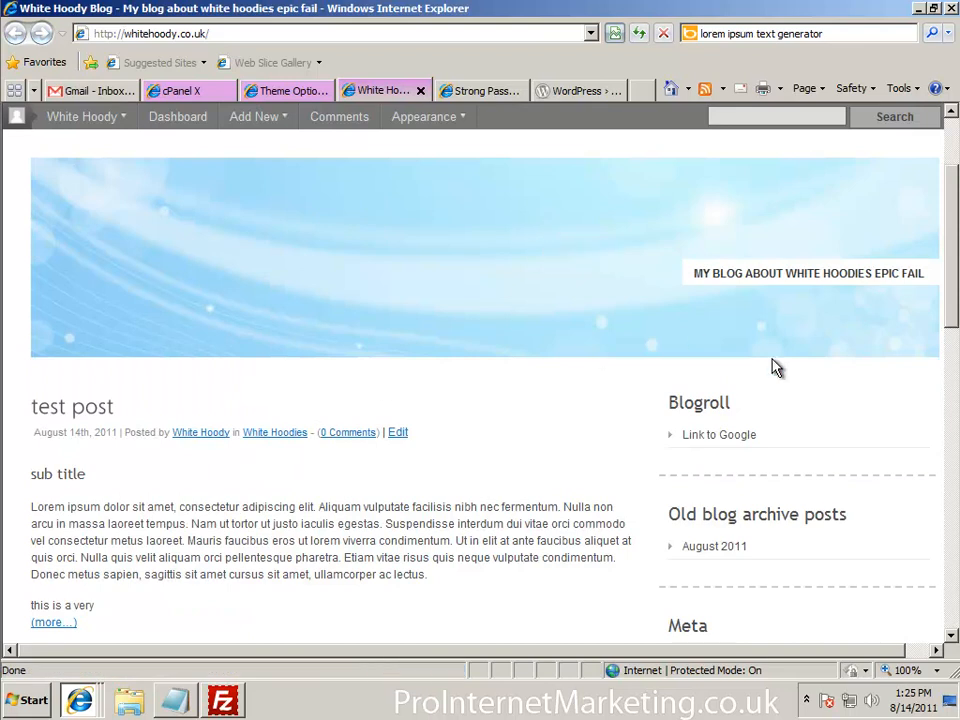
{"action": "scroll", "coordinate": [776, 366], "scroll_direction": "down", "scroll_amount": 4}
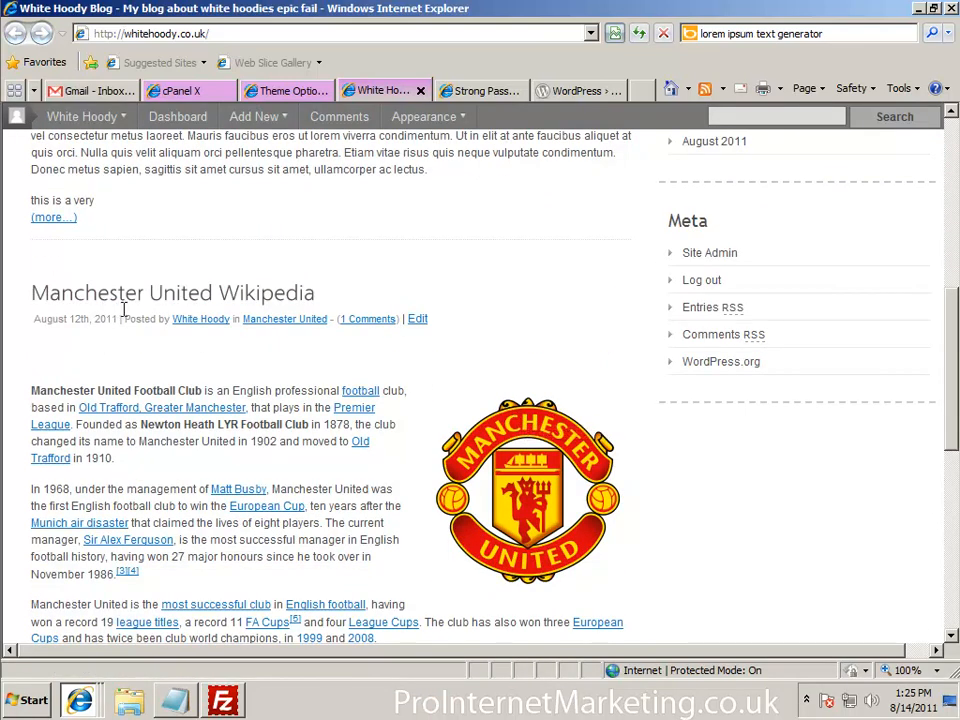
{"action": "scroll", "coordinate": [516, 379], "scroll_direction": "down", "scroll_amount": 3}
{"action": "scroll", "coordinate": [531, 333], "scroll_direction": "down", "scroll_amount": 4}
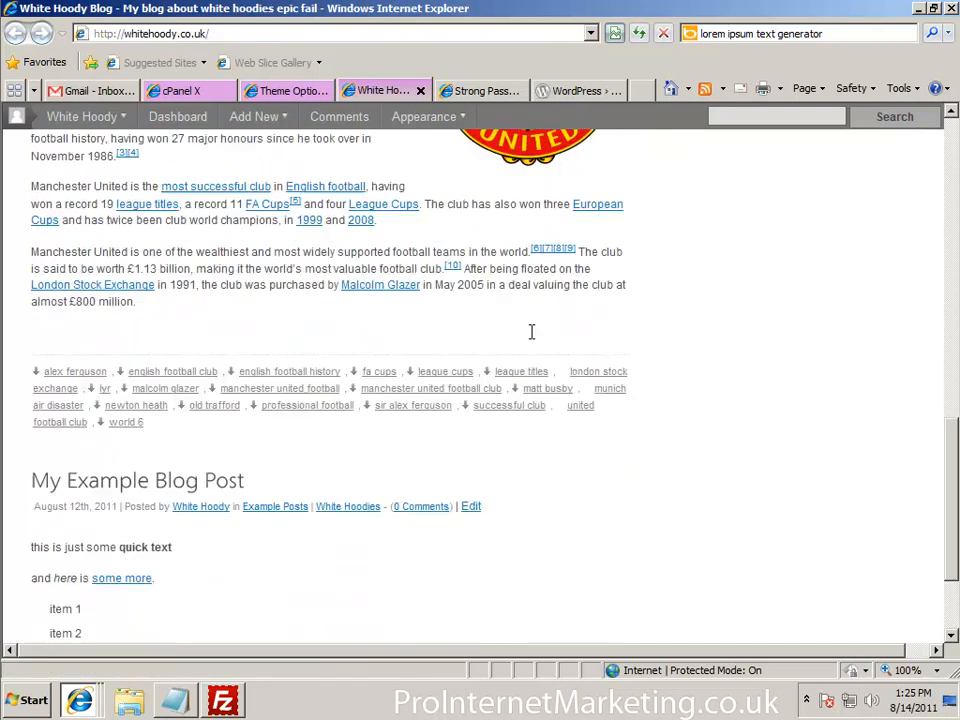
{"action": "scroll", "coordinate": [531, 333], "scroll_direction": "up", "scroll_amount": 12}
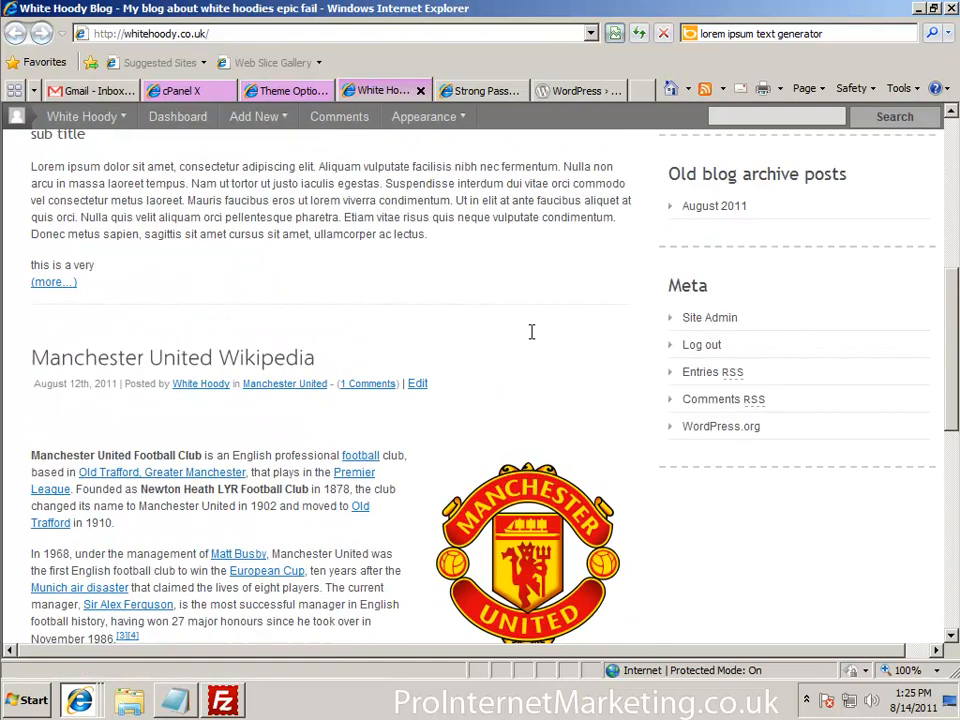
Look again at the header image, top post and sidebar on the live blog's home page.
{"action": "scroll", "coordinate": [531, 340], "scroll_direction": "up", "scroll_amount": 2}
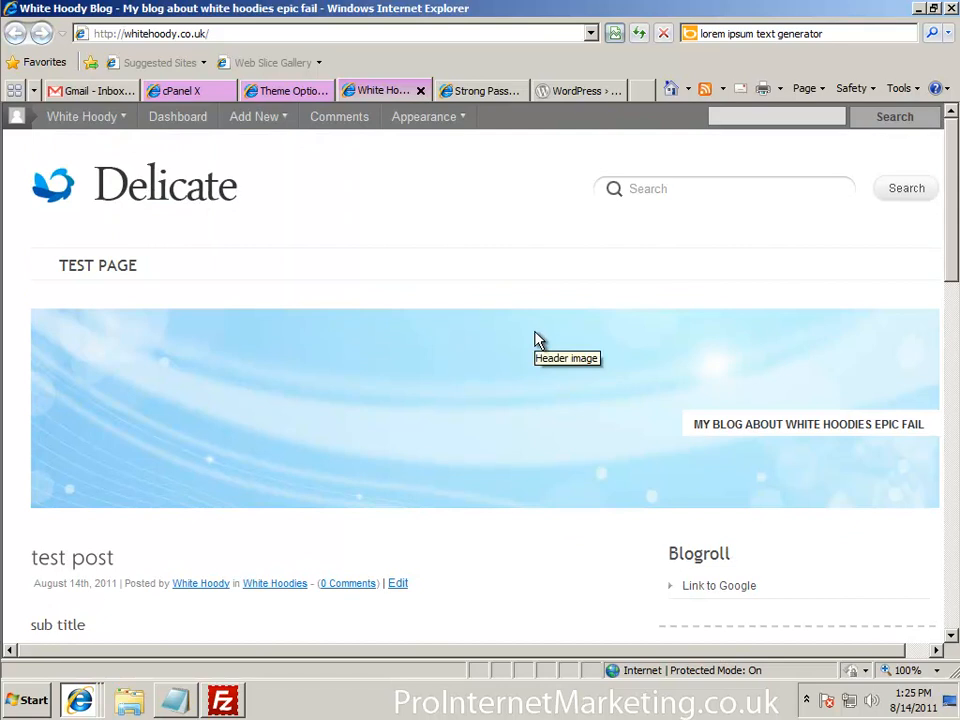
{"action": "scroll", "coordinate": [538, 341], "scroll_direction": "down", "scroll_amount": 2}
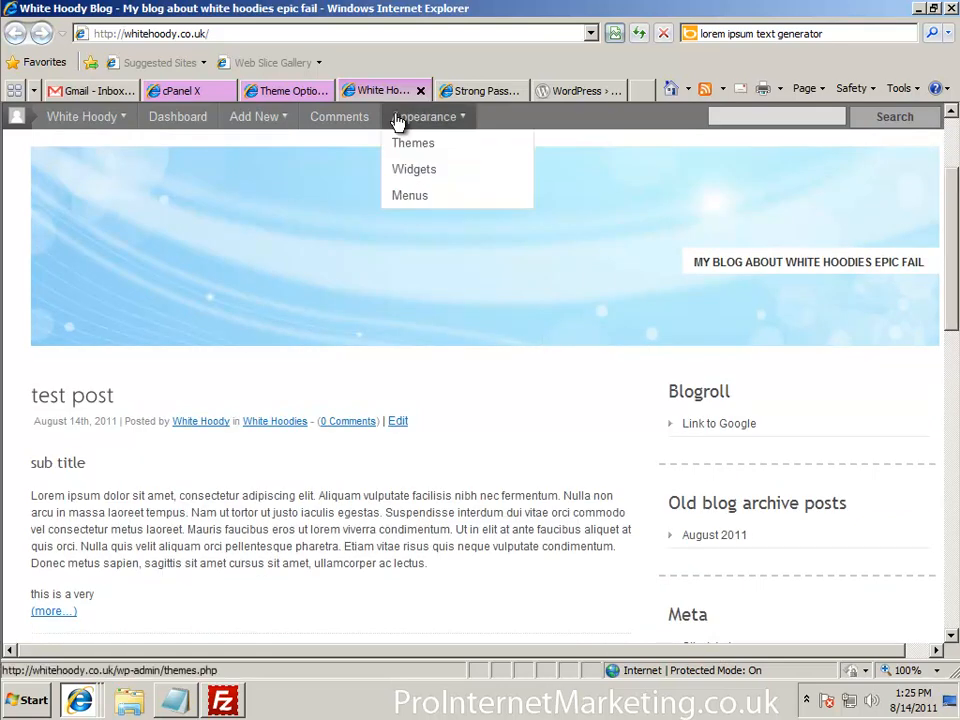
{"action": "scroll", "coordinate": [394, 362], "scroll_direction": "up", "scroll_amount": 2}
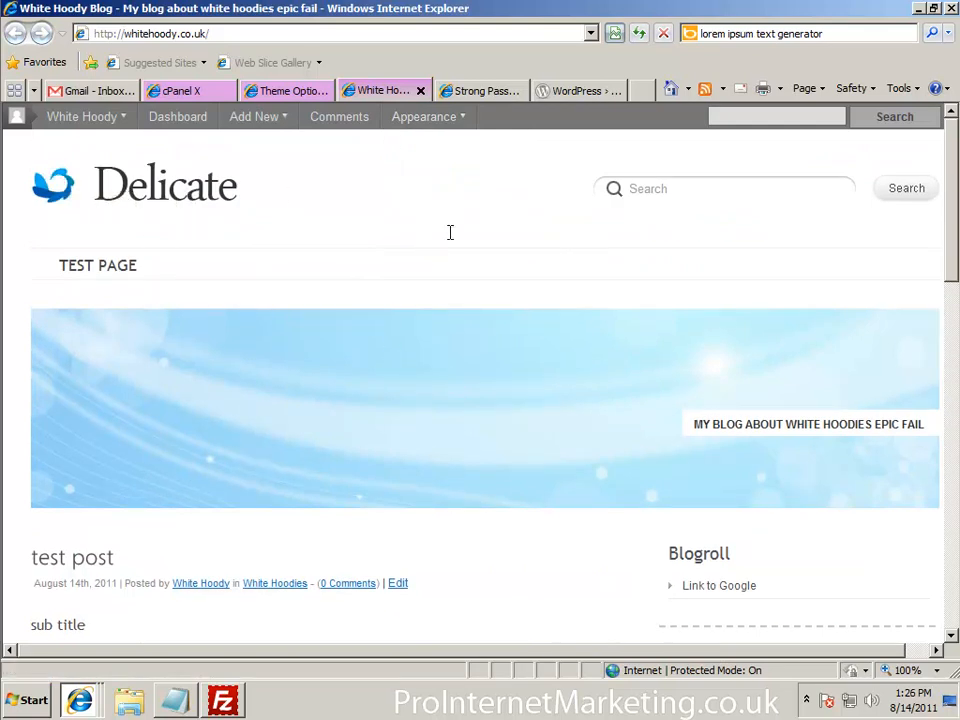
Review the custom logo, background and meta description settings in Delicate's General Options.
{"action": "left_click", "coordinate": [287, 92]}
{"action": "left_click", "coordinate": [225, 360]}
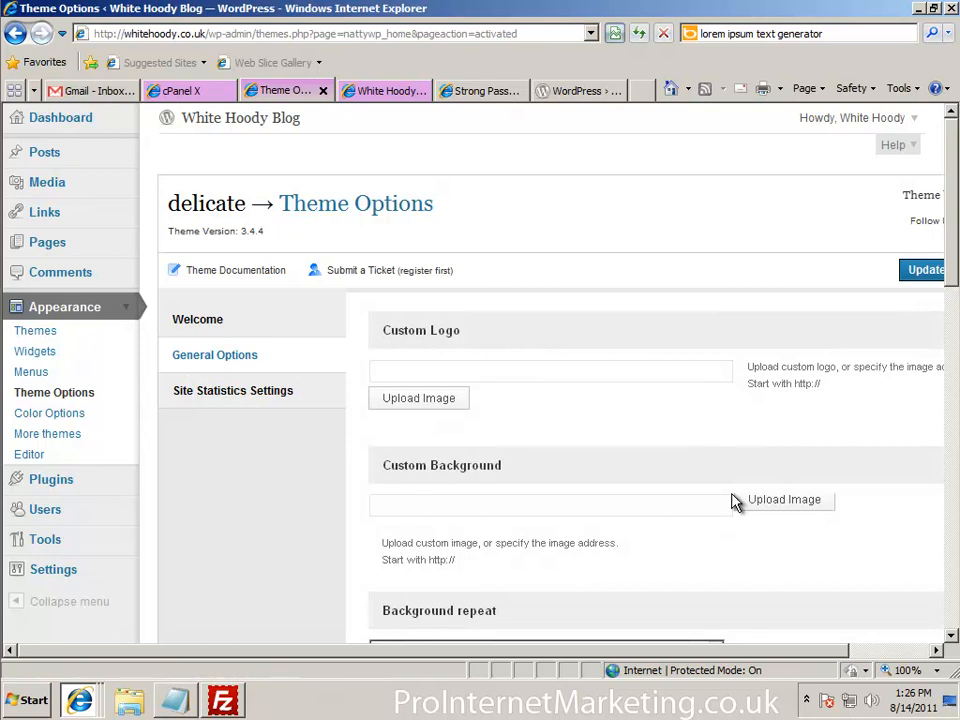
{"action": "scroll", "coordinate": [452, 537], "scroll_direction": "down", "scroll_amount": 2}
{"action": "scroll", "coordinate": [452, 537], "scroll_direction": "down", "scroll_amount": 4}
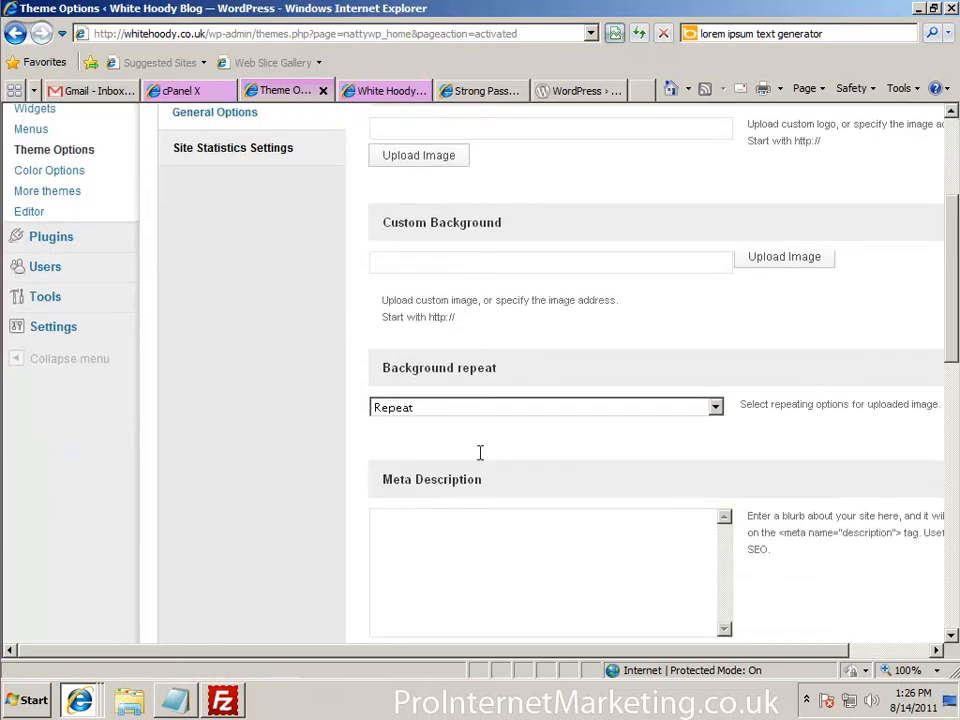
{"action": "scroll", "coordinate": [309, 375], "scroll_direction": "up", "scroll_amount": 5}
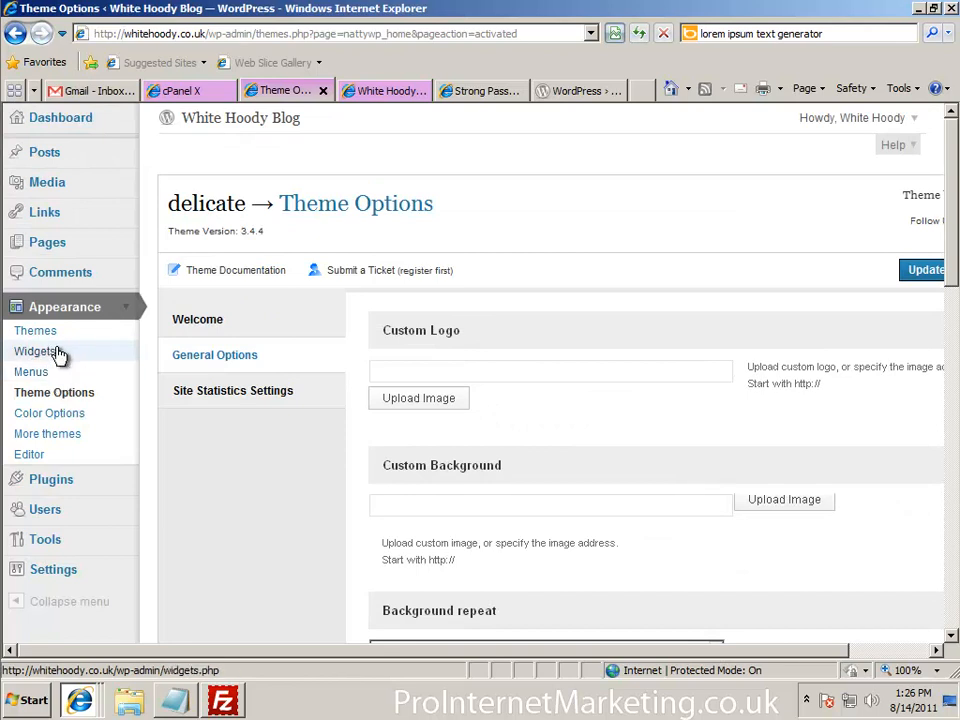
Look through the blog's installed themes and activate Twenty Ten.
{"action": "left_click", "coordinate": [58, 339]}
{"action": "scroll", "coordinate": [375, 454], "scroll_direction": "down", "scroll_amount": 7}
{"action": "scroll", "coordinate": [530, 422], "scroll_direction": "down", "scroll_amount": 2}
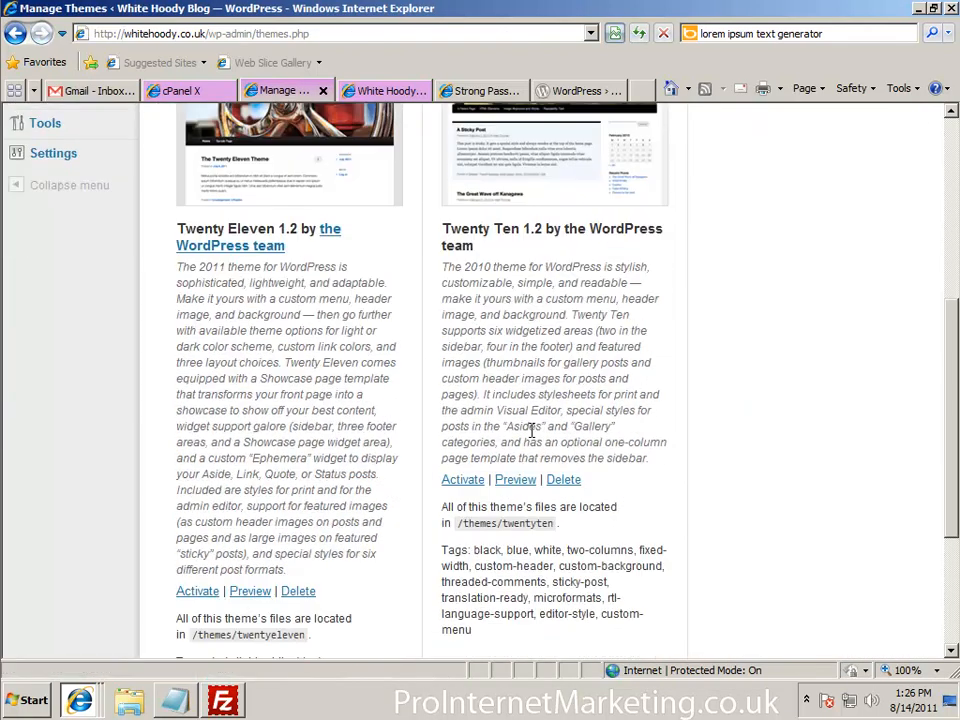
{"action": "scroll", "coordinate": [470, 485], "scroll_direction": "up", "scroll_amount": 4}
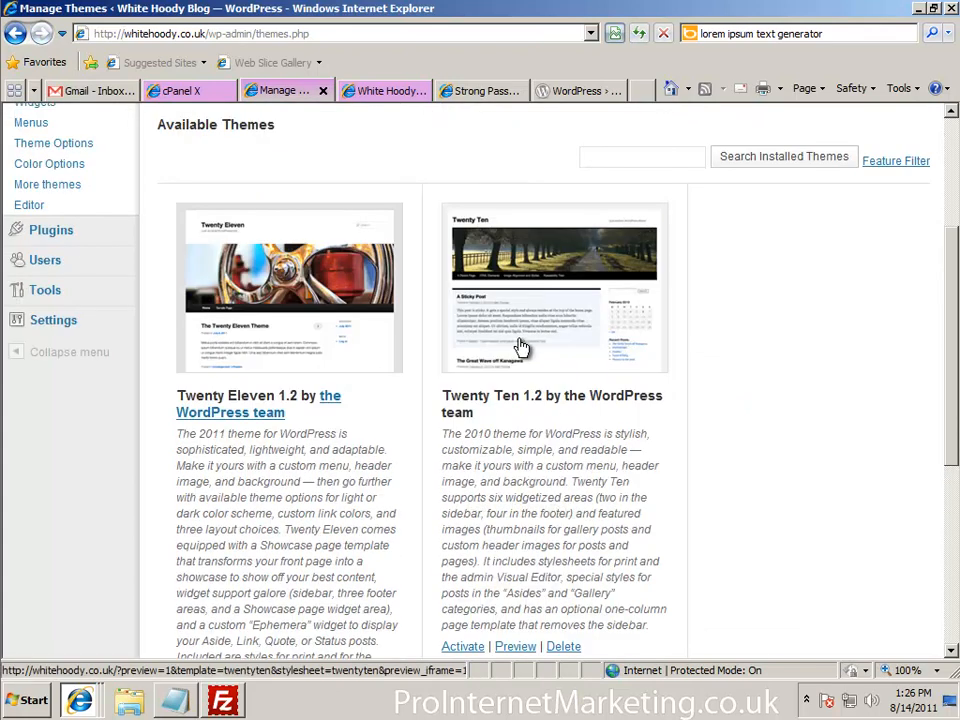
{"action": "scroll", "coordinate": [514, 343], "scroll_direction": "down", "scroll_amount": 4}
{"action": "left_click", "coordinate": [463, 480]}
Reload the live blog's home page and look through its header, posts, sidebar and footer in the Twenty Ten theme.
{"action": "left_click", "coordinate": [386, 91]}
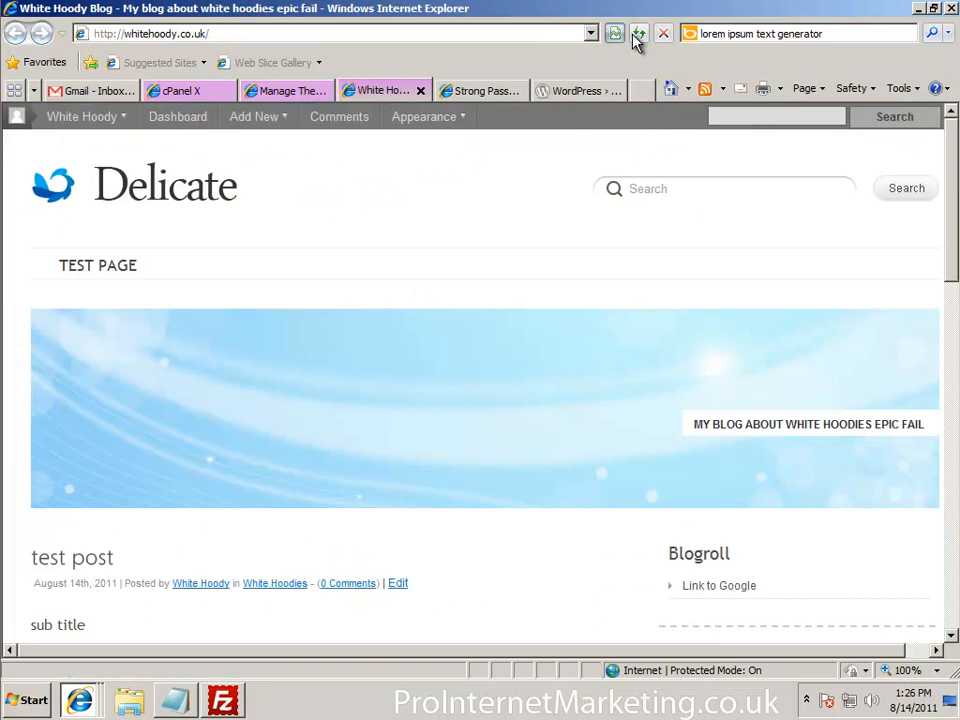
{"action": "left_click", "coordinate": [639, 33]}
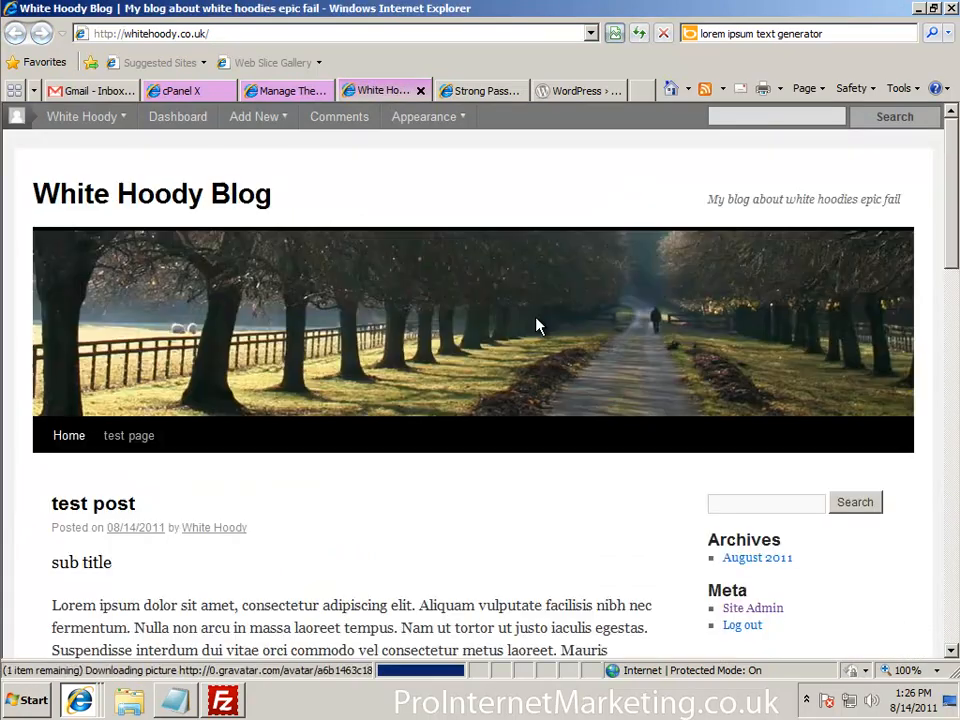
{"action": "scroll", "coordinate": [538, 322], "scroll_direction": "down", "scroll_amount": 3}
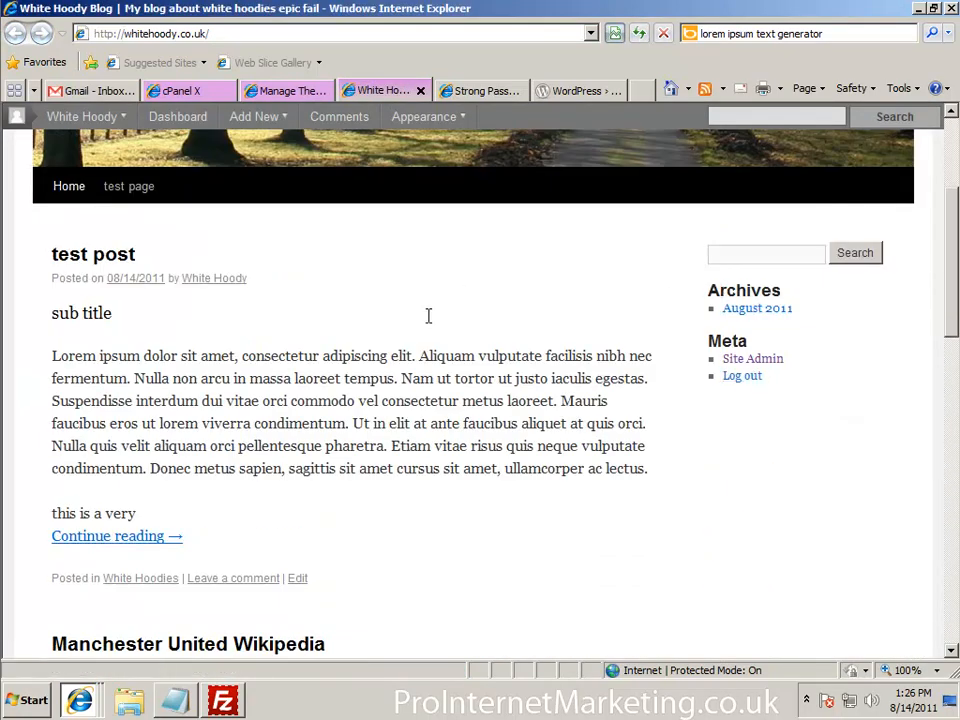
{"action": "scroll", "coordinate": [430, 320], "scroll_direction": "up", "scroll_amount": 3}
{"action": "scroll", "coordinate": [432, 325], "scroll_direction": "down", "scroll_amount": 3}
{"action": "scroll", "coordinate": [787, 300], "scroll_direction": "down", "scroll_amount": 1}
{"action": "scroll", "coordinate": [787, 300], "scroll_direction": "down", "scroll_amount": 18}
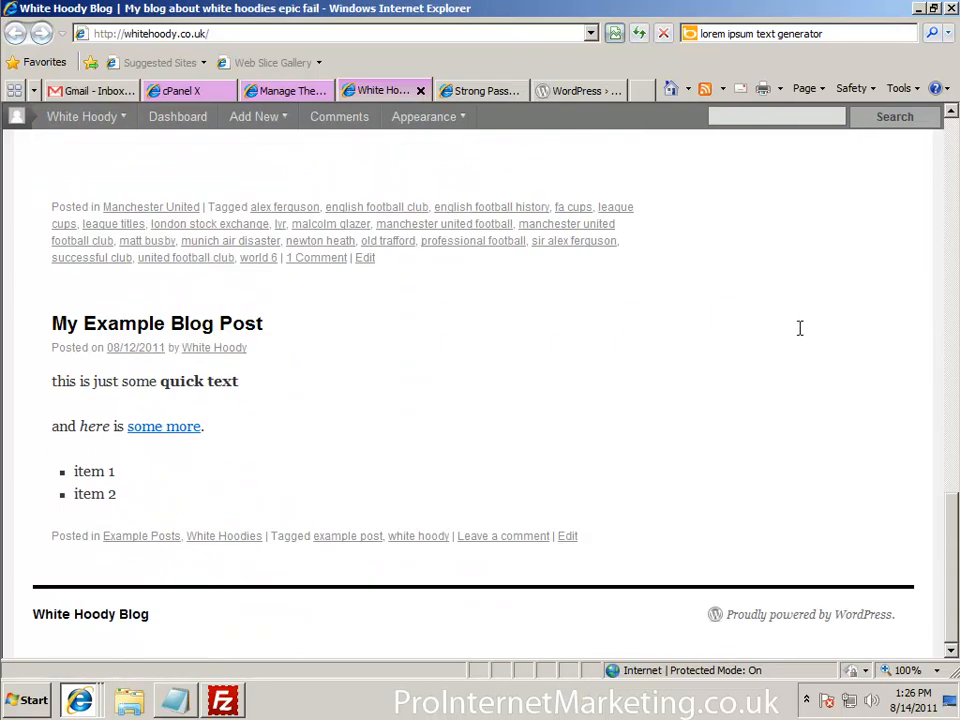
{"action": "scroll", "coordinate": [797, 326], "scroll_direction": "up", "scroll_amount": 20}
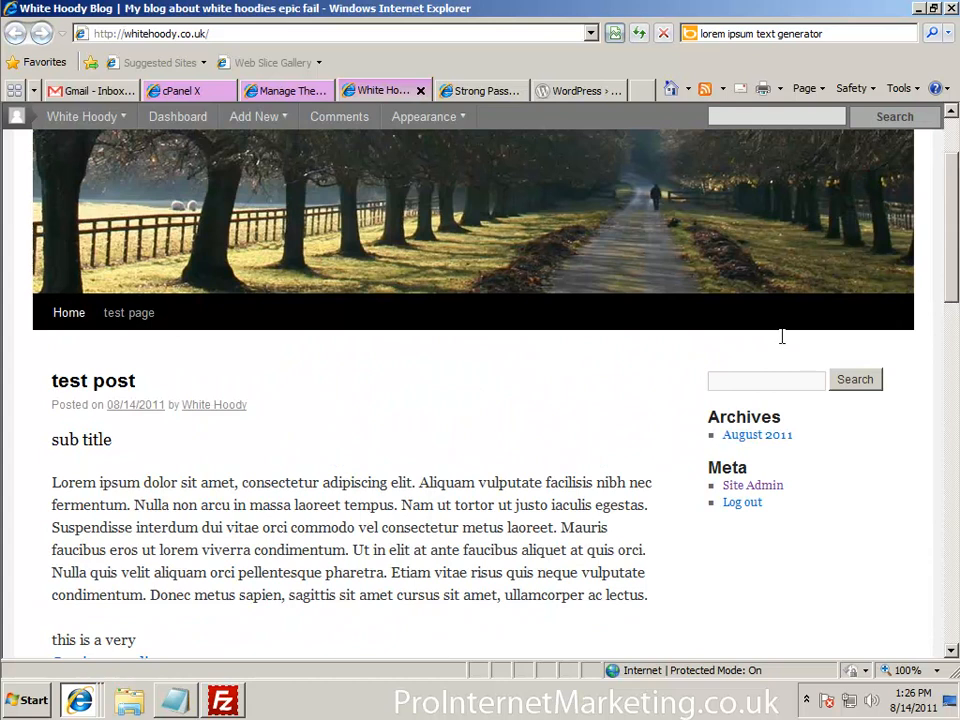
{"action": "scroll", "coordinate": [787, 346], "scroll_direction": "up", "scroll_amount": 2}
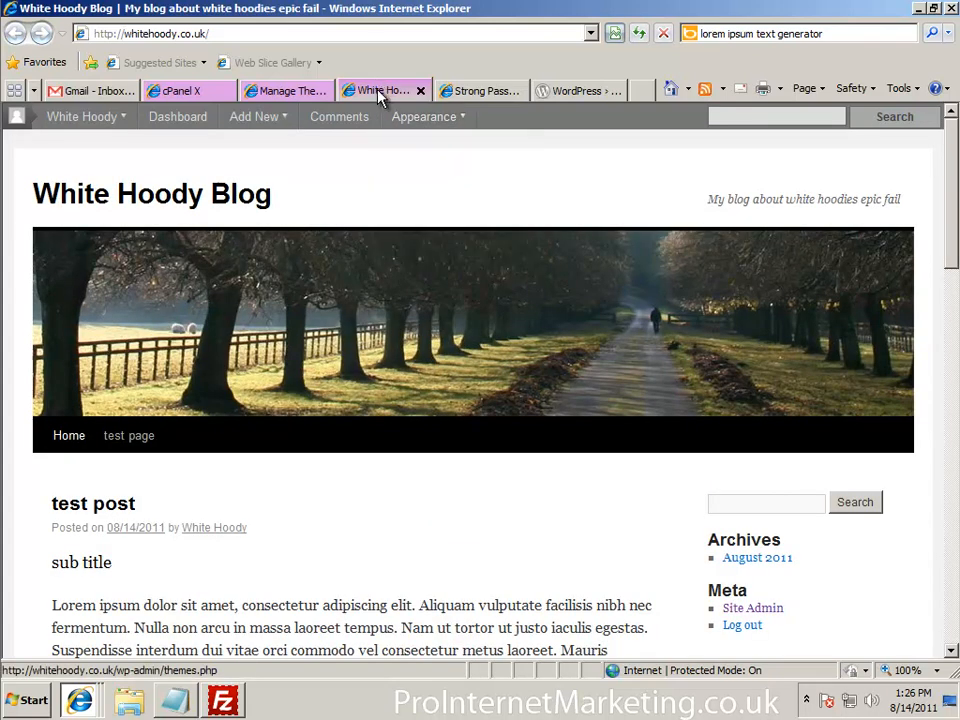
Compare the current and available themes on the Manage Themes page with the live blog's home page.
{"action": "left_click", "coordinate": [283, 90]}
{"action": "scroll", "coordinate": [325, 195], "scroll_direction": "down", "scroll_amount": 8}
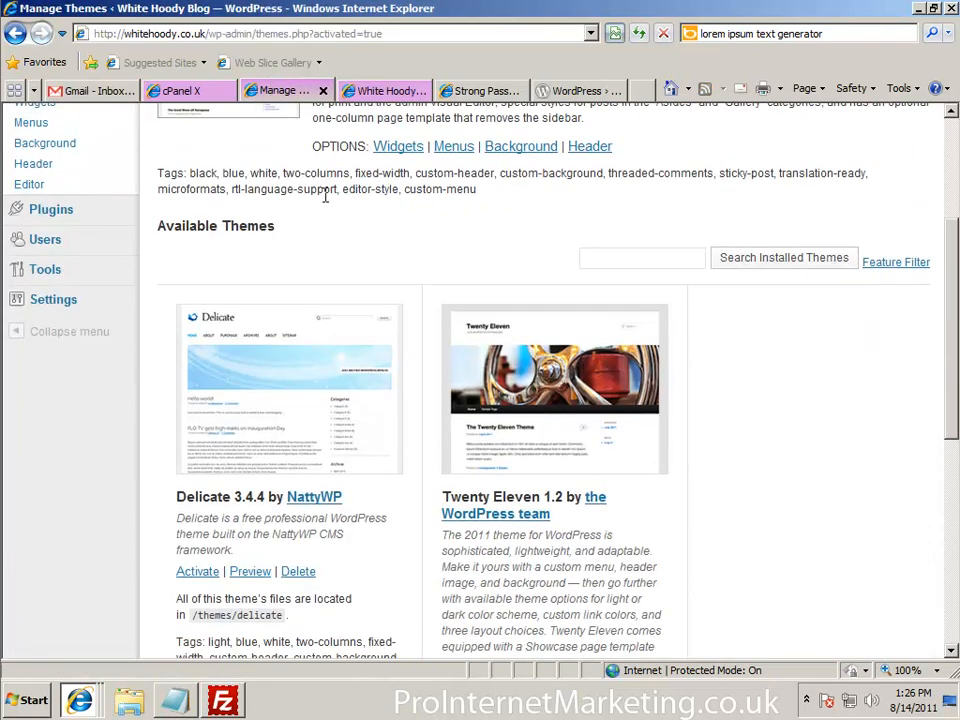
{"action": "left_click", "coordinate": [382, 90]}
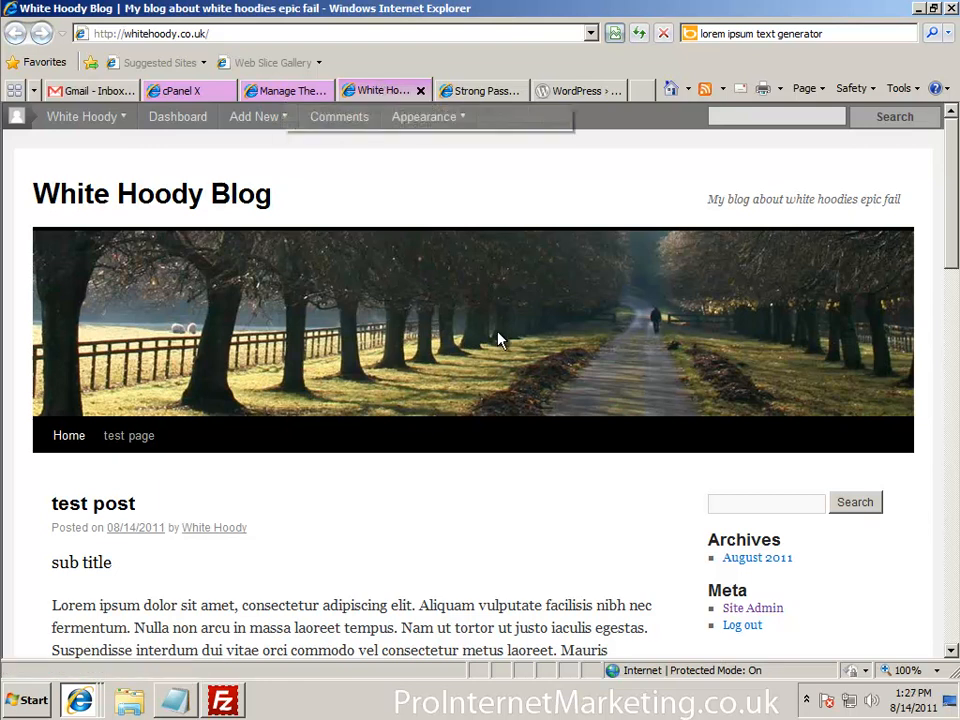
{"action": "scroll", "coordinate": [499, 336], "scroll_direction": "down", "scroll_amount": 3}
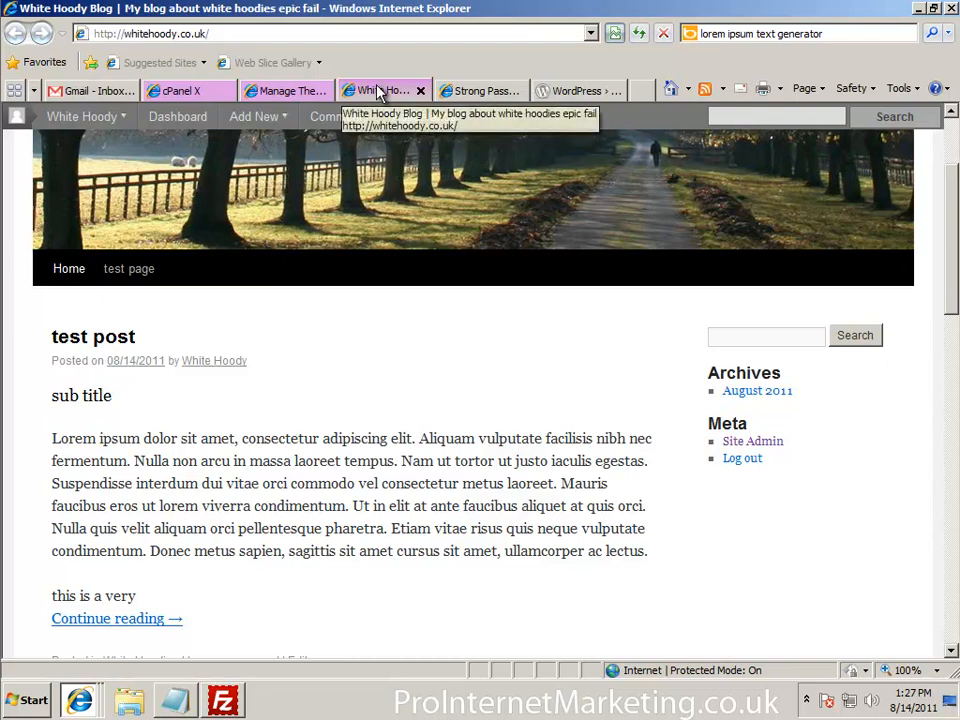
{"action": "left_click", "coordinate": [280, 91]}
{"action": "scroll", "coordinate": [325, 262], "scroll_direction": "up", "scroll_amount": 5}
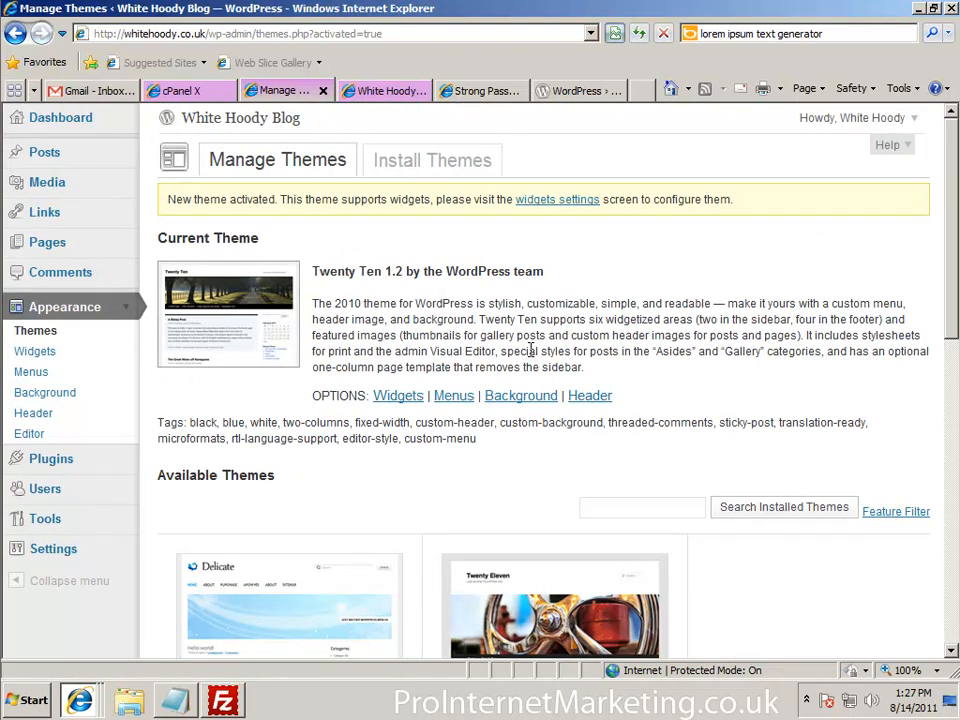
{"action": "left_click", "coordinate": [400, 92]}
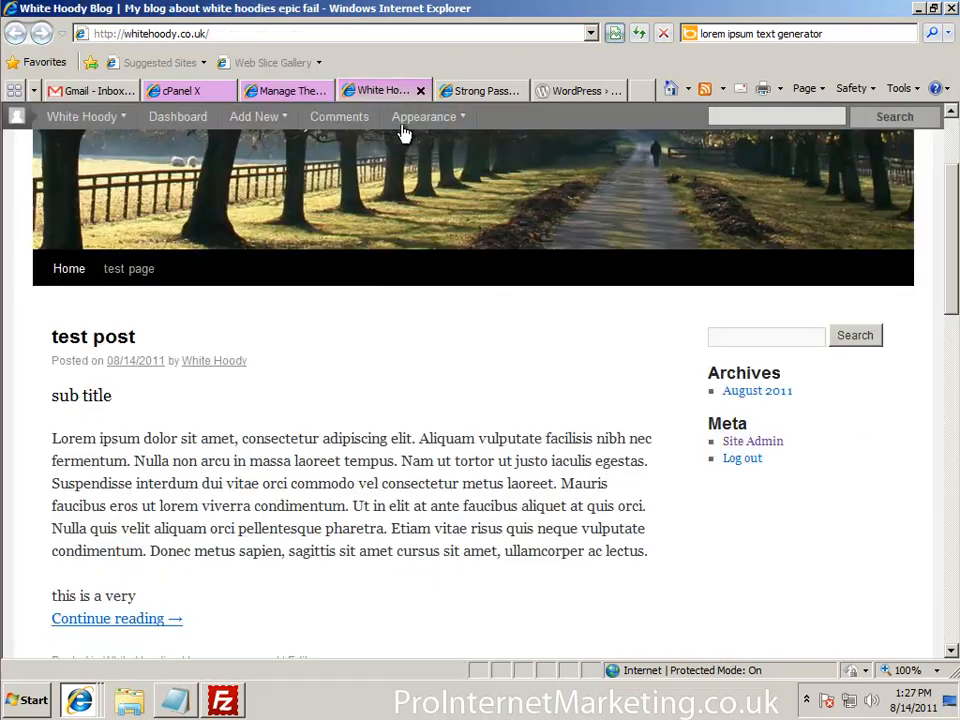
{"action": "scroll", "coordinate": [414, 158], "scroll_direction": "up", "scroll_amount": 3}
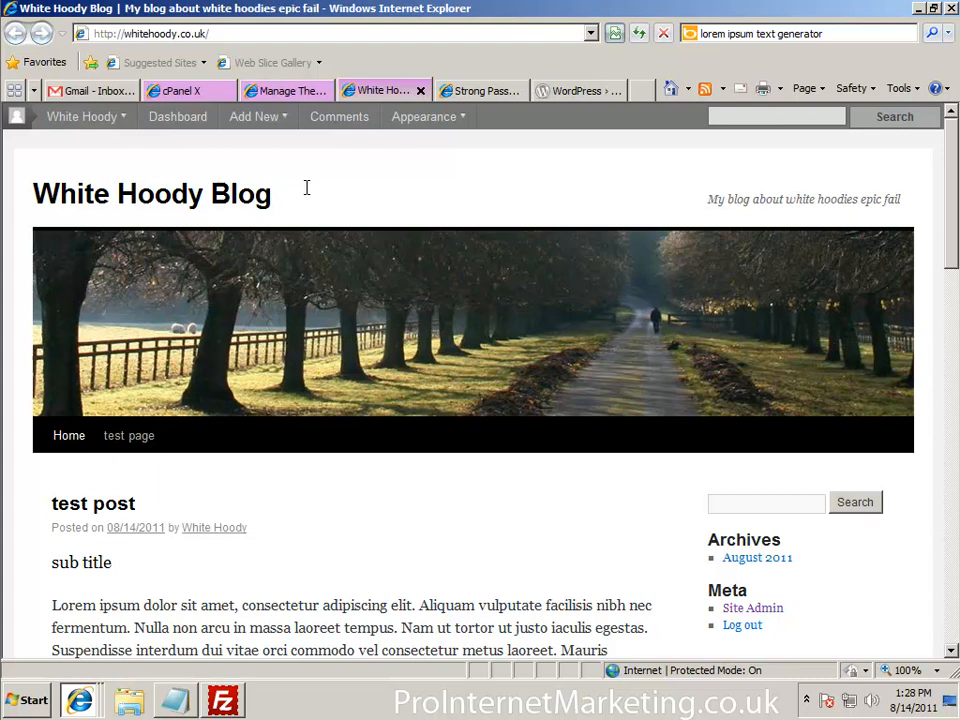
Browse the most popular free themes on wordpress.org down to the end of the list and open page 2.
{"action": "left_click", "coordinate": [590, 90]}
{"action": "scroll", "coordinate": [468, 289], "scroll_direction": "down", "scroll_amount": 1}
{"action": "scroll", "coordinate": [468, 289], "scroll_direction": "down", "scroll_amount": 3}
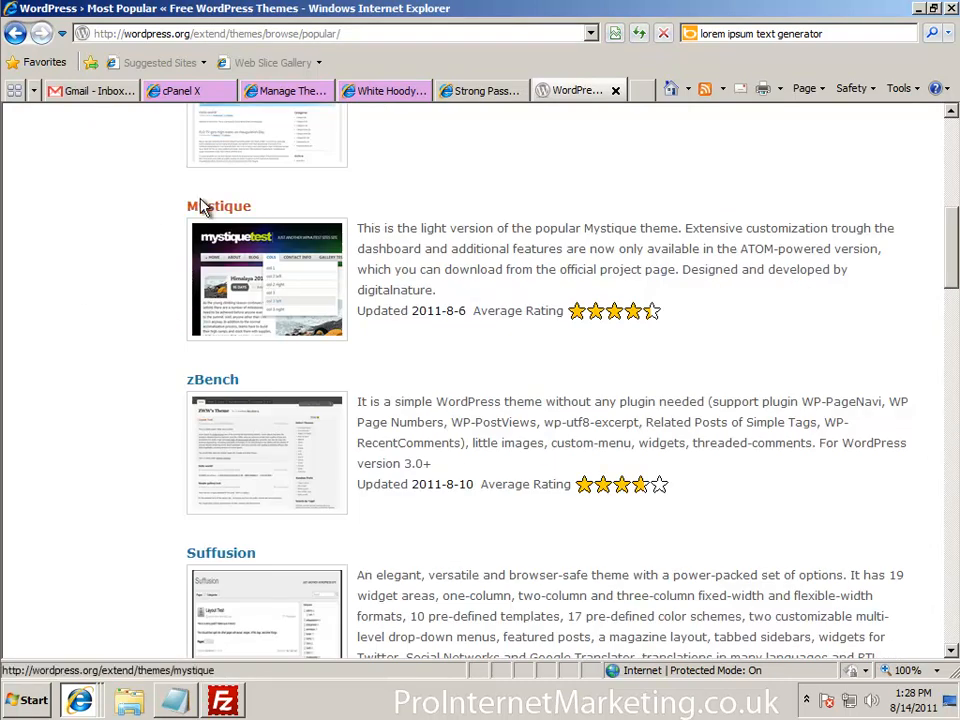
{"action": "scroll", "coordinate": [328, 317], "scroll_direction": "down", "scroll_amount": 8}
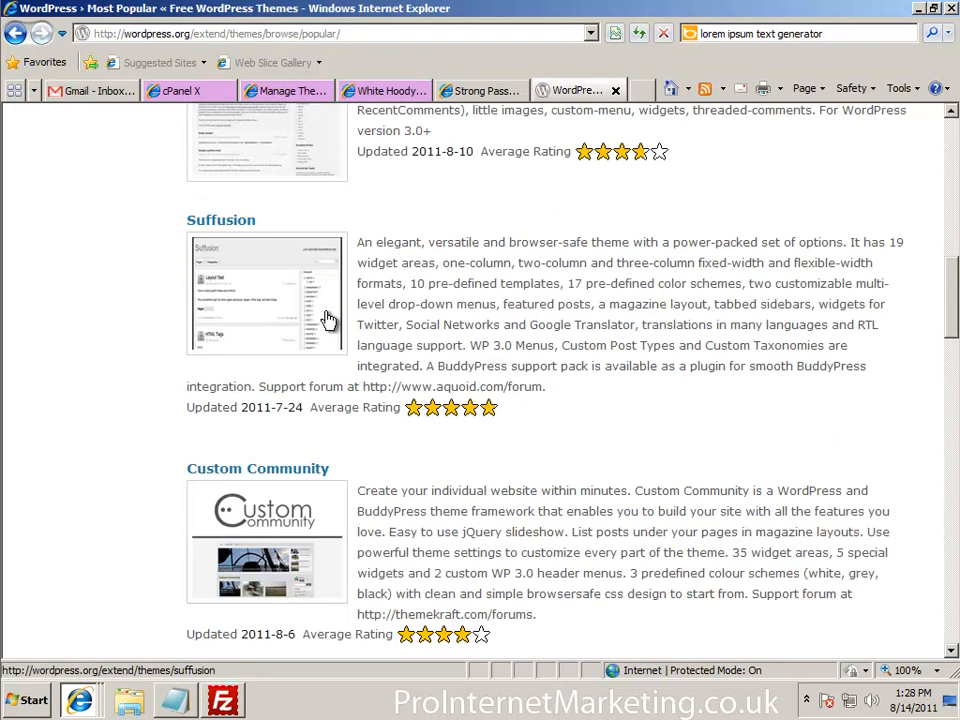
{"action": "scroll", "coordinate": [328, 317], "scroll_direction": "down", "scroll_amount": 15}
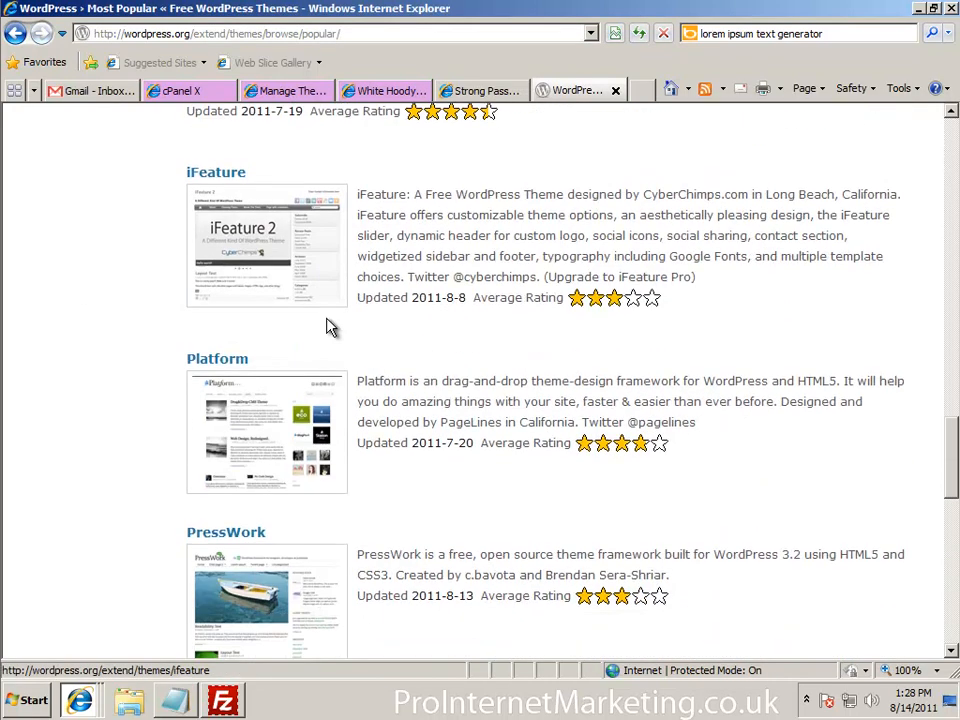
{"action": "scroll", "coordinate": [328, 324], "scroll_direction": "down", "scroll_amount": 8}
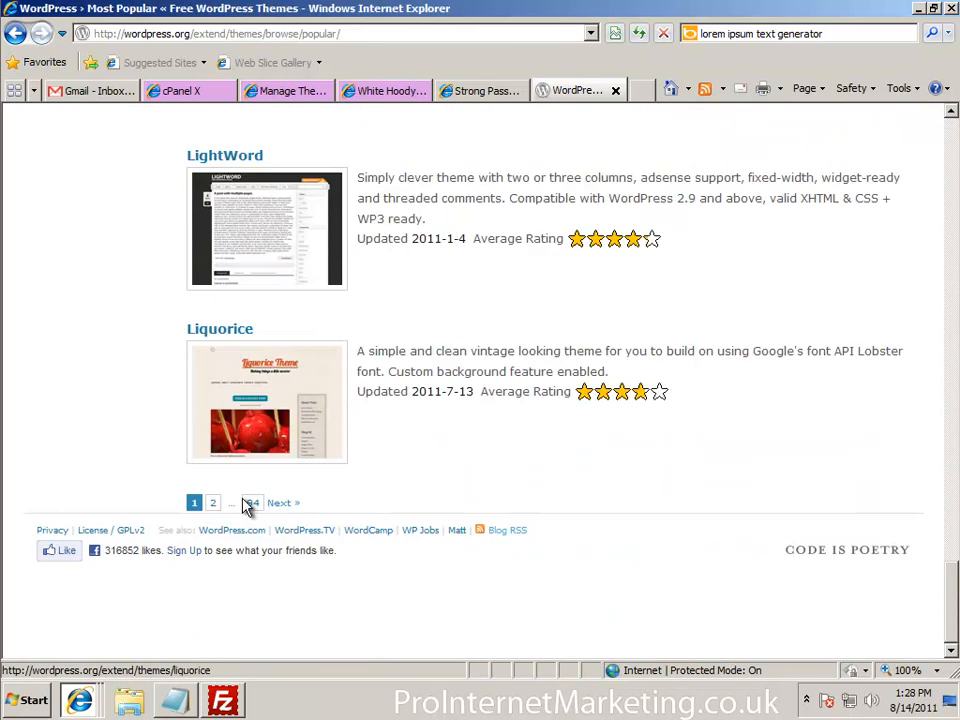
{"action": "left_click", "coordinate": [211, 503]}
Search for installable themes in the blog's admin area using the Red color in the feature filter.
{"action": "left_click", "coordinate": [283, 90]}
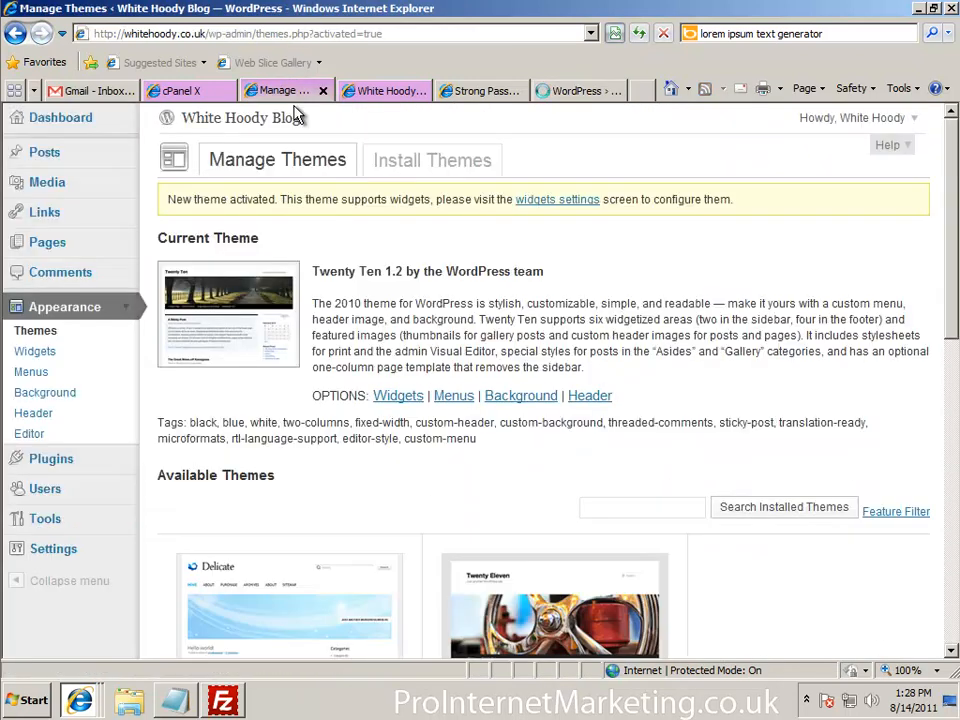
{"action": "left_click", "coordinate": [433, 183]}
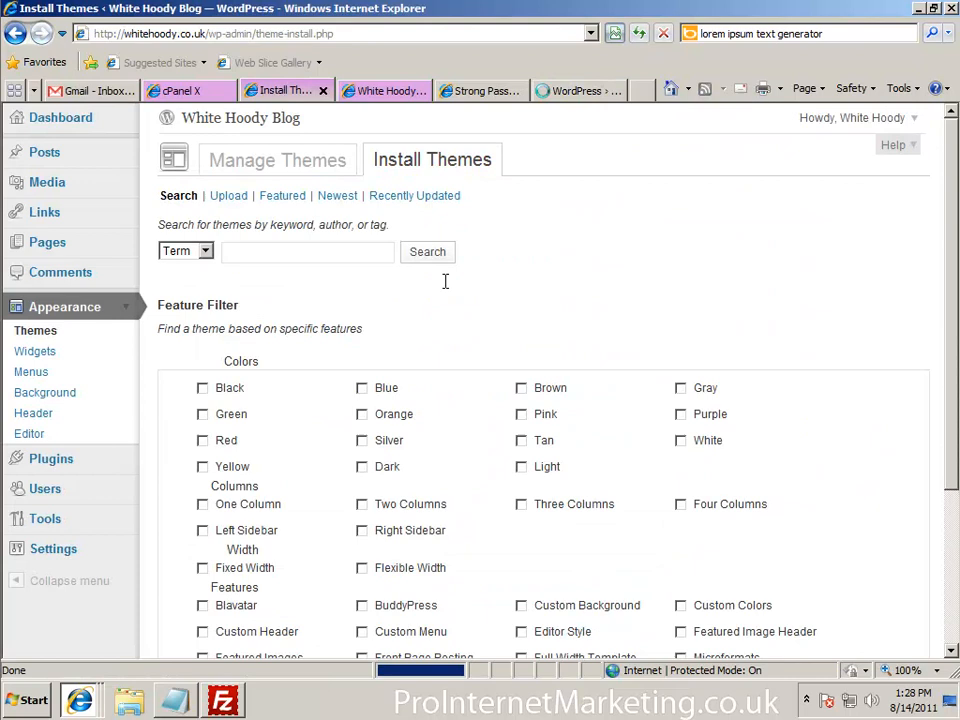
{"action": "left_click", "coordinate": [362, 388]}
{"action": "scroll", "coordinate": [510, 350], "scroll_direction": "down", "scroll_amount": 3}
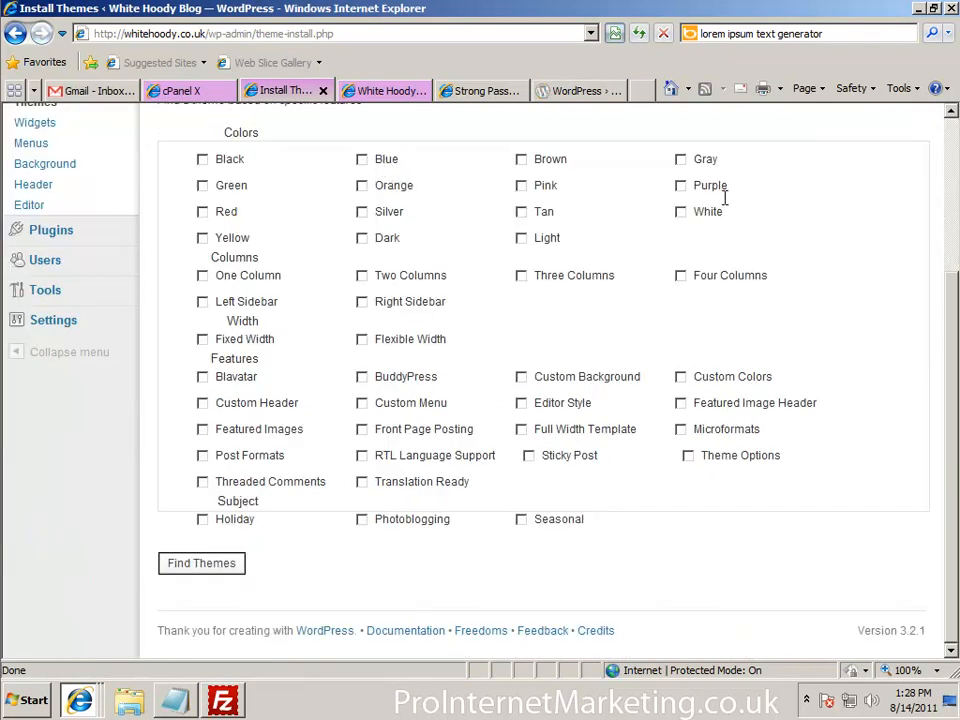
{"action": "left_click", "coordinate": [202, 211]}
{"action": "left_click", "coordinate": [229, 563]}
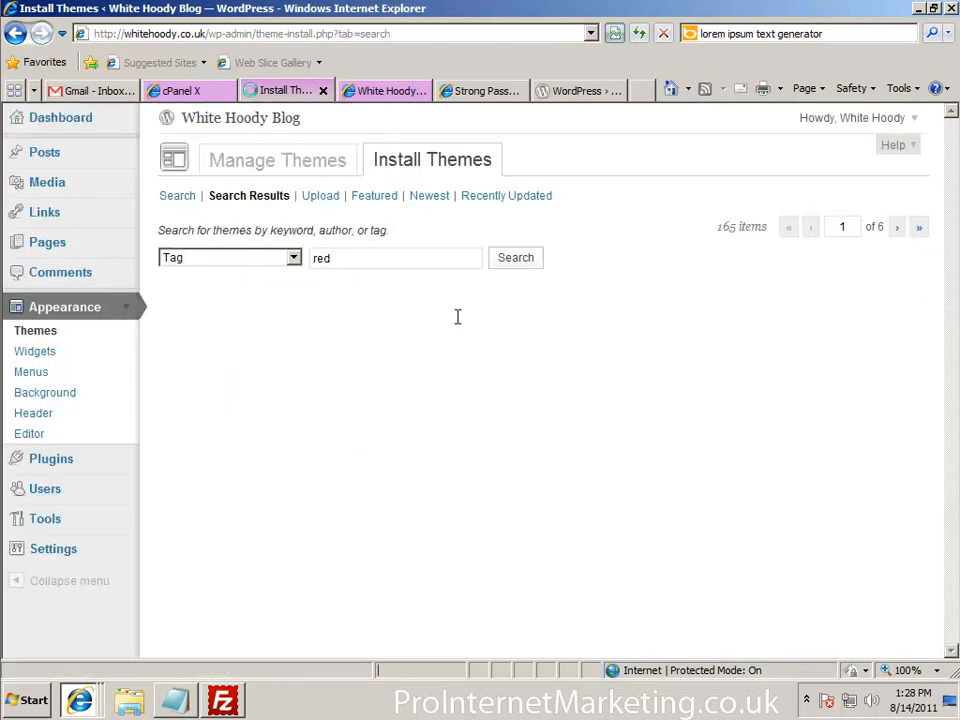
Install the Business Casual theme from the red theme results and activate it.
{"action": "scroll", "coordinate": [456, 320], "scroll_direction": "down", "scroll_amount": 1}
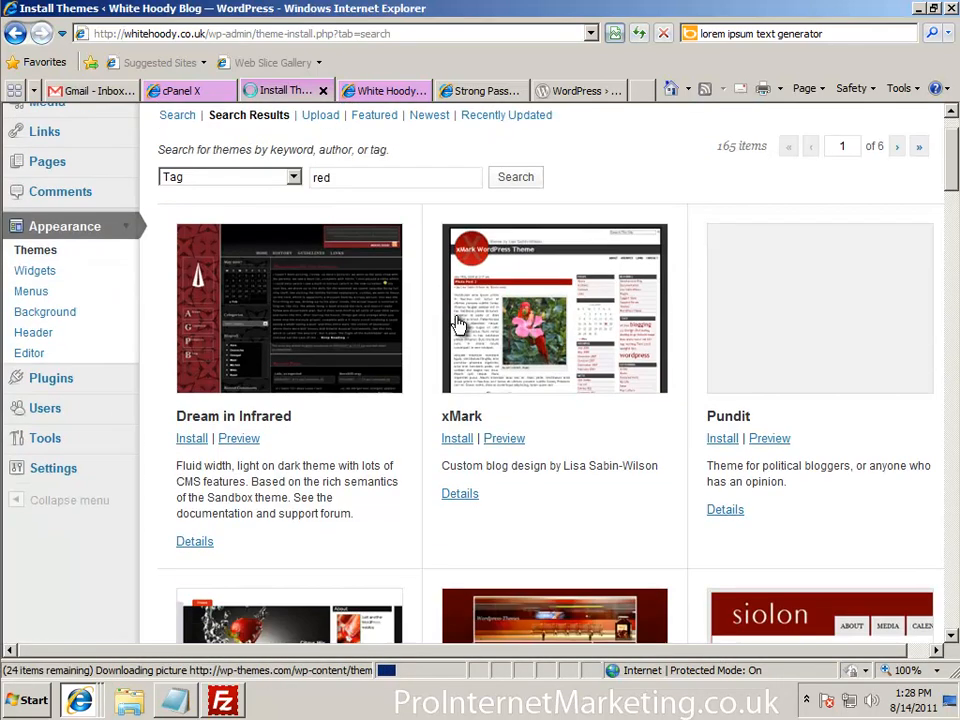
{"action": "scroll", "coordinate": [700, 310], "scroll_direction": "down", "scroll_amount": 2}
{"action": "scroll", "coordinate": [737, 310], "scroll_direction": "down", "scroll_amount": 2}
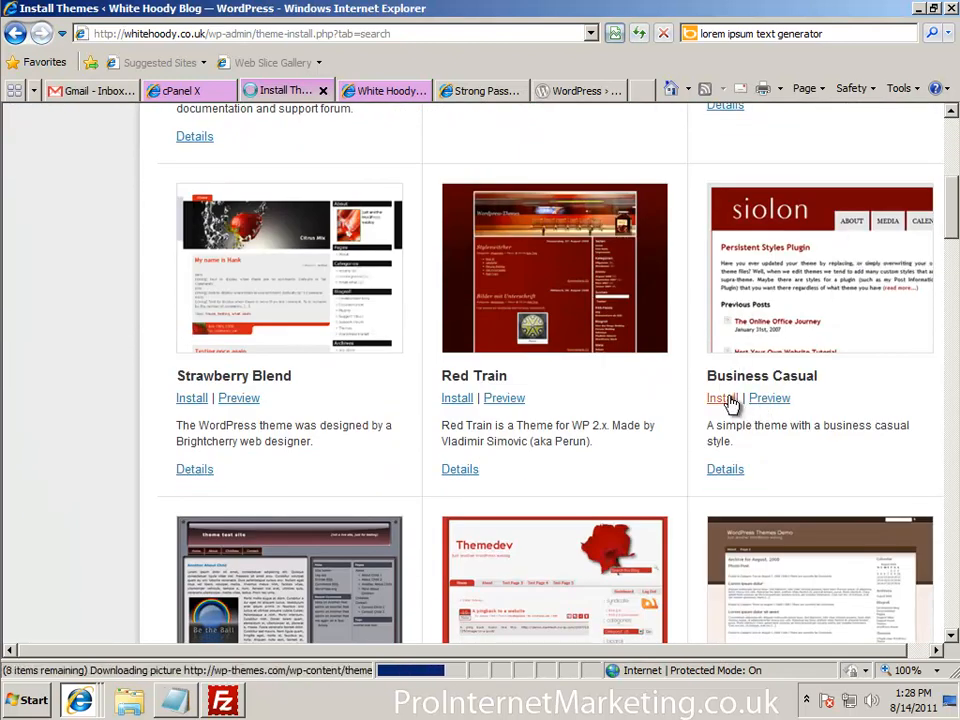
{"action": "left_click", "coordinate": [729, 400]}
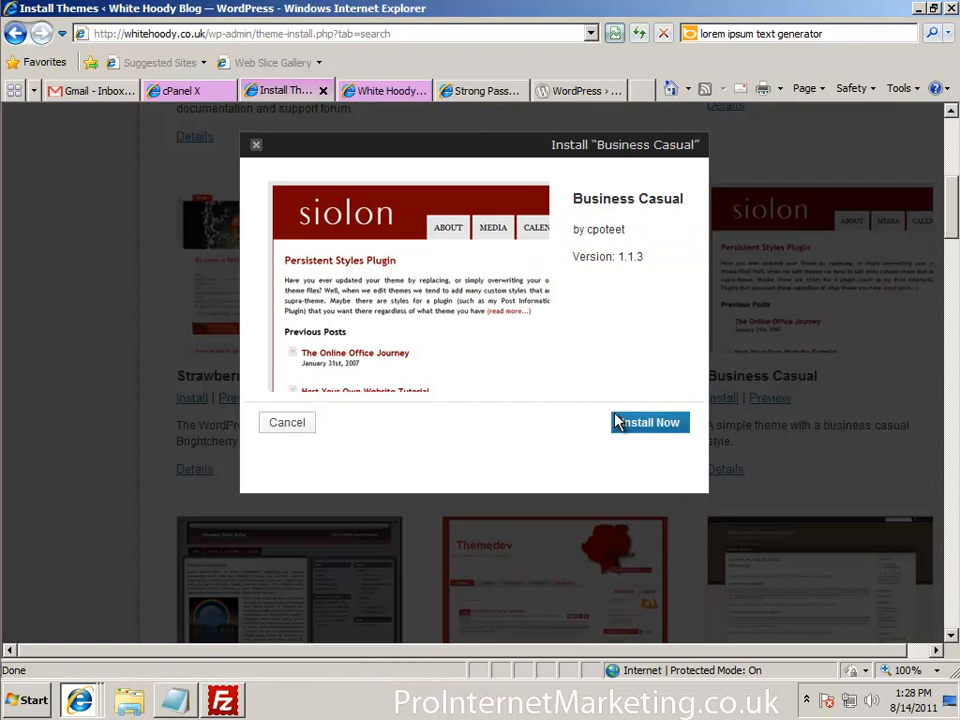
{"action": "left_click", "coordinate": [643, 427]}
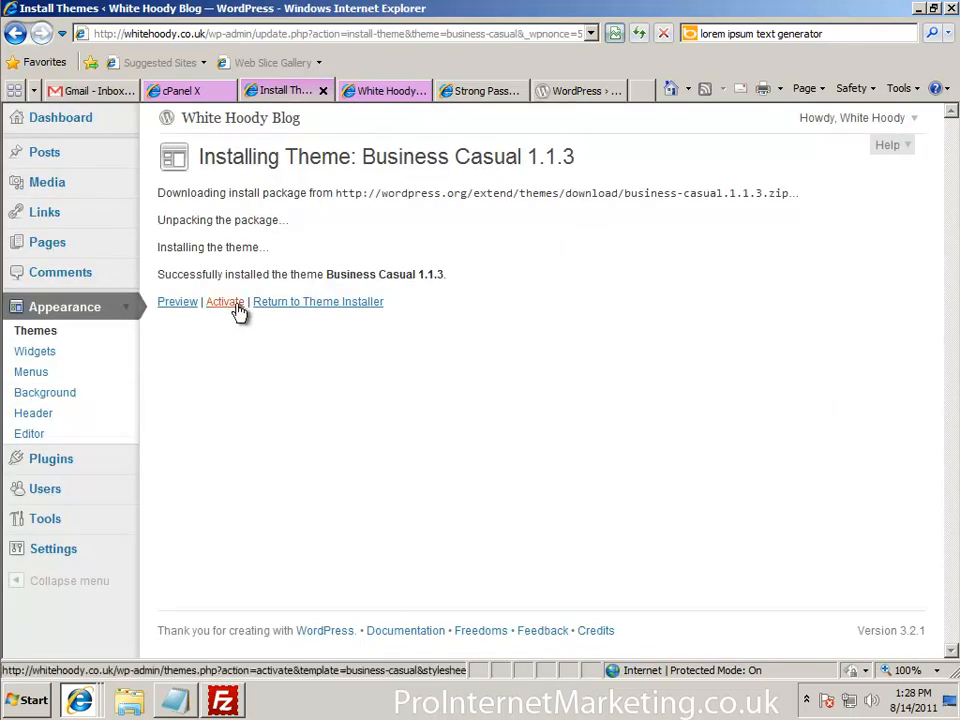
{"action": "left_click", "coordinate": [225, 303]}
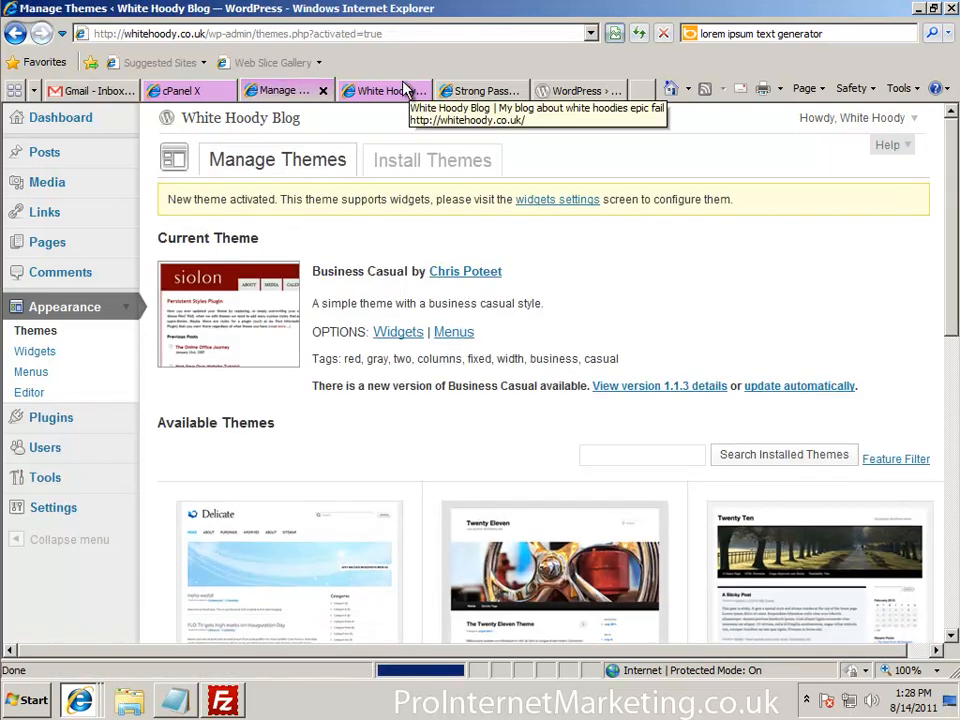
Reload the live blog's home page and look through its header, posts, sidebar and footer in the Business Casual theme.
{"action": "left_click", "coordinate": [395, 90]}
{"action": "left_click", "coordinate": [633, 33]}
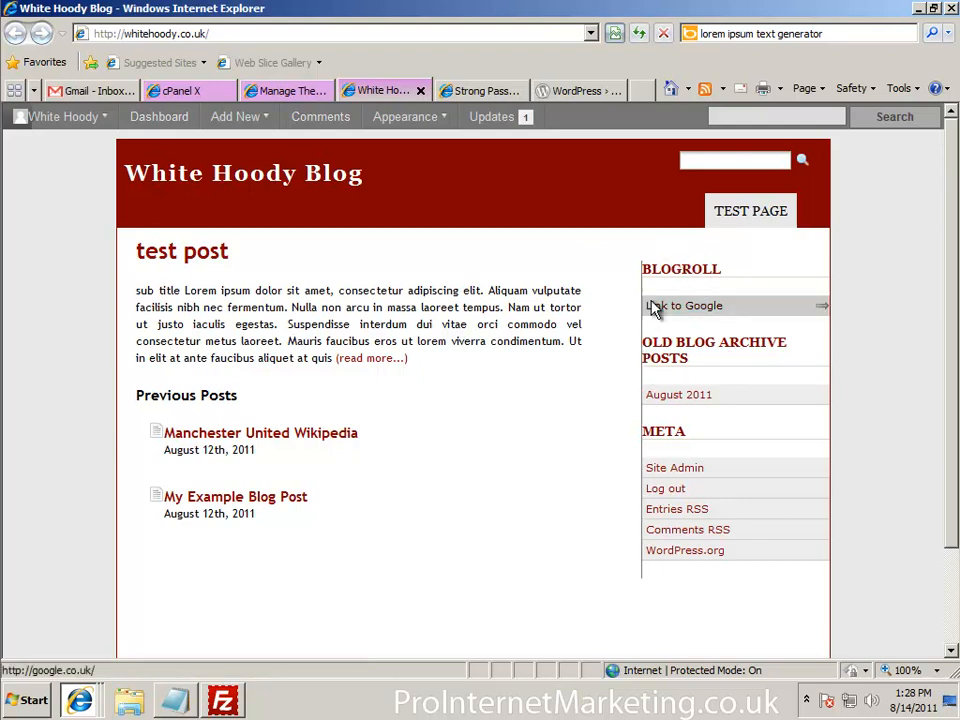
{"action": "scroll", "coordinate": [502, 359], "scroll_direction": "down", "scroll_amount": 2}
{"action": "scroll", "coordinate": [502, 359], "scroll_direction": "down", "scroll_amount": 1}
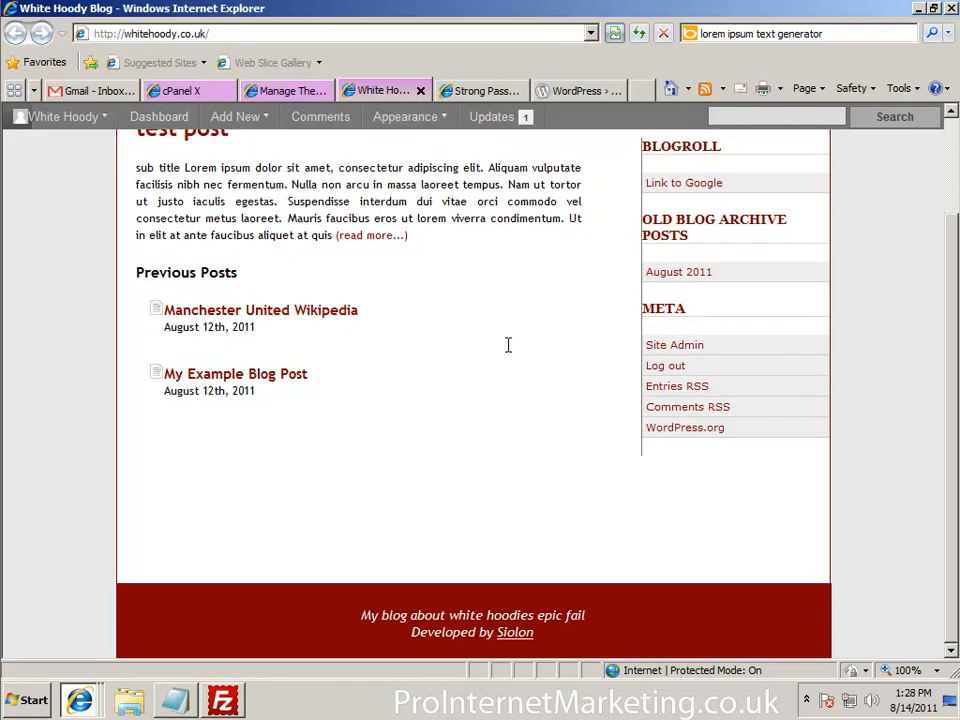
Examine the live blog's footer and highlight its developer credit line.
{"action": "scroll", "coordinate": [508, 343], "scroll_direction": "up", "scroll_amount": 3}
{"action": "scroll", "coordinate": [508, 350], "scroll_direction": "down", "scroll_amount": 3}
{"action": "left_click_drag", "start_coordinate": [410, 638], "coordinate": [532, 634]}
{"action": "left_click", "coordinate": [548, 633]}
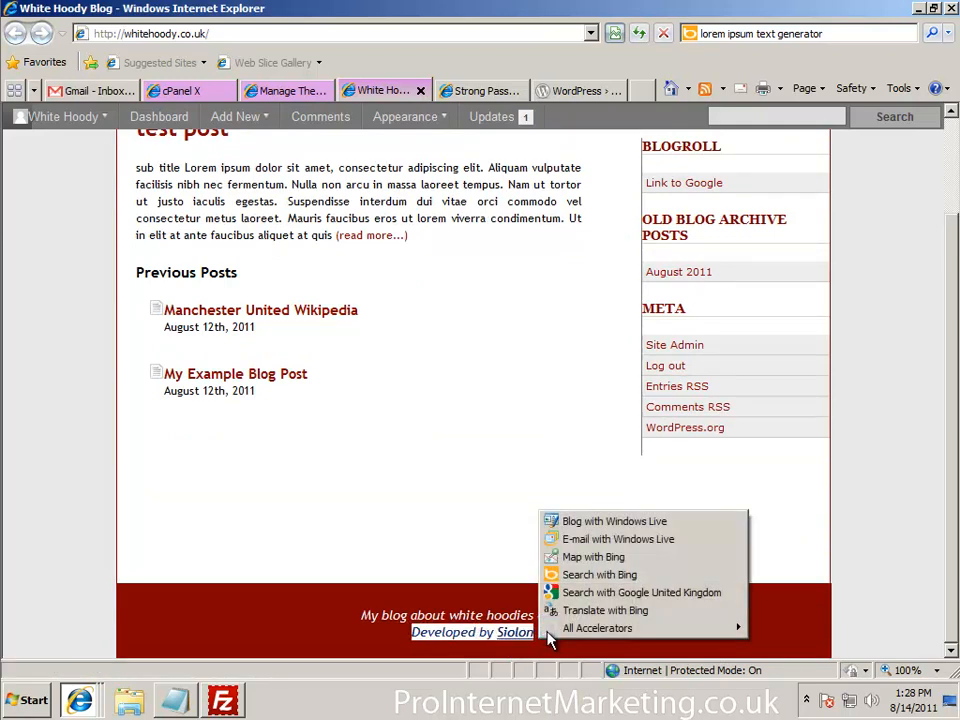
{"action": "left_click", "coordinate": [445, 494]}
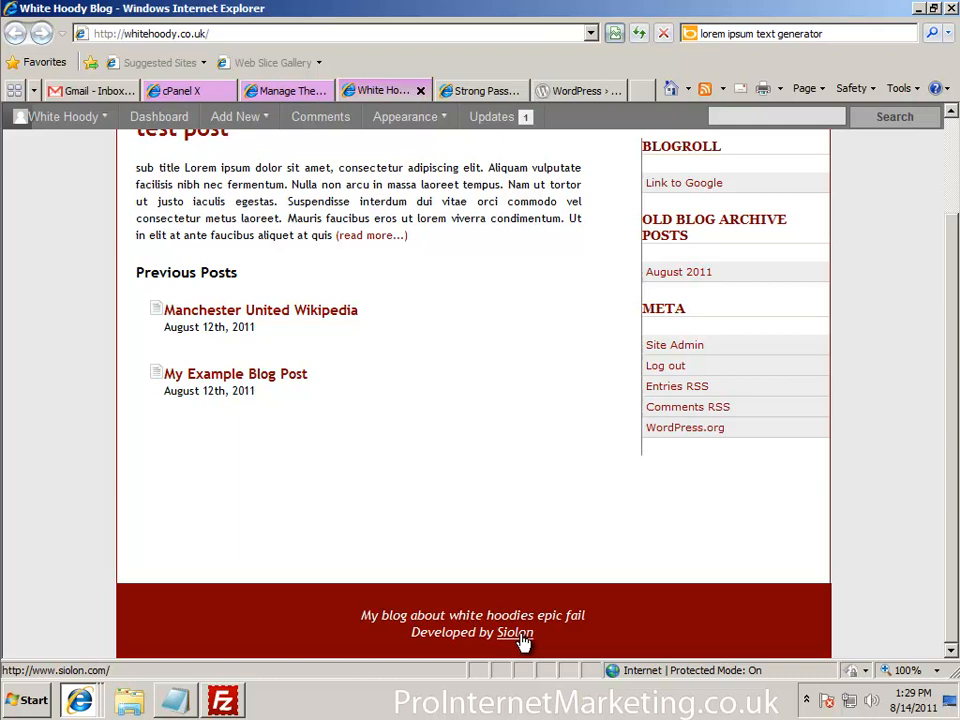
Open the footer's Siolon link in a new tab, look through the developer's site, and close it to return to the blog.
{"action": "right_click", "coordinate": [522, 638]}
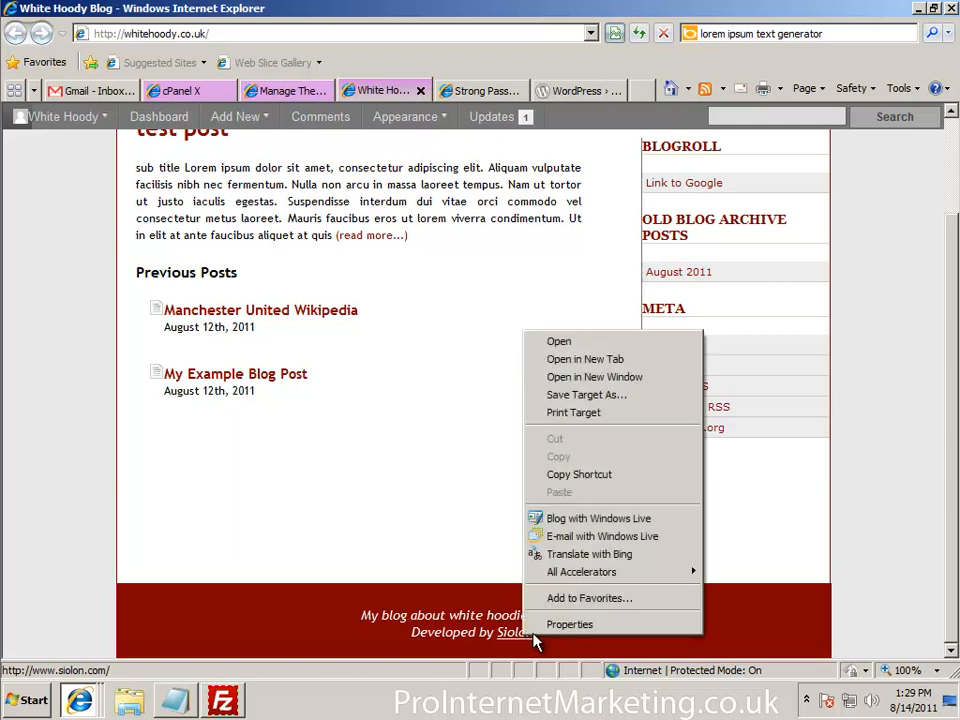
{"action": "left_click", "coordinate": [590, 359]}
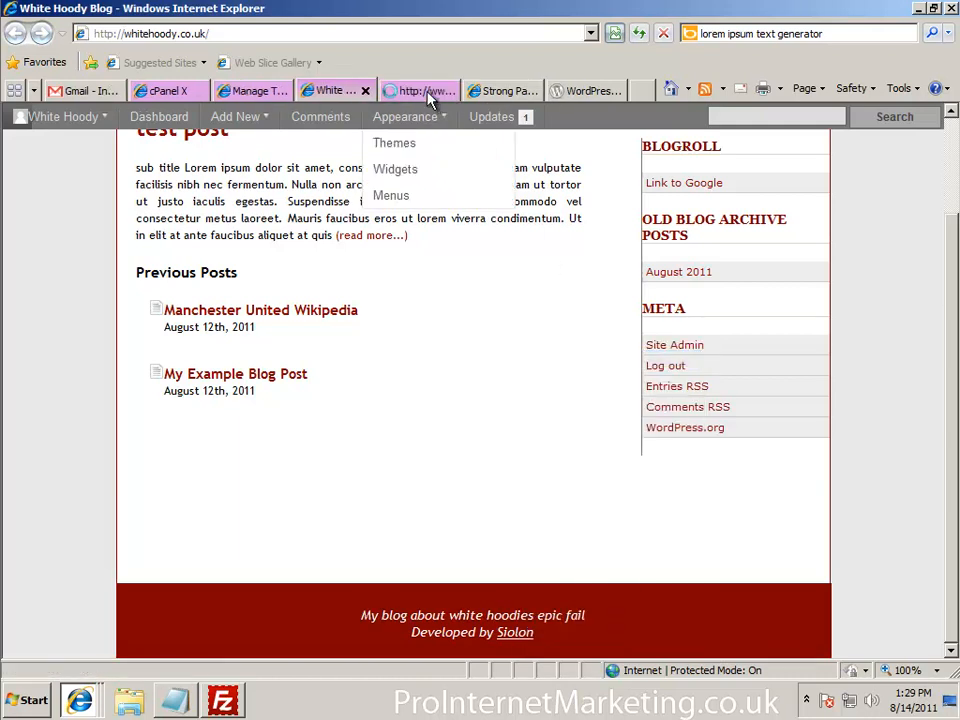
{"action": "left_click", "coordinate": [428, 92]}
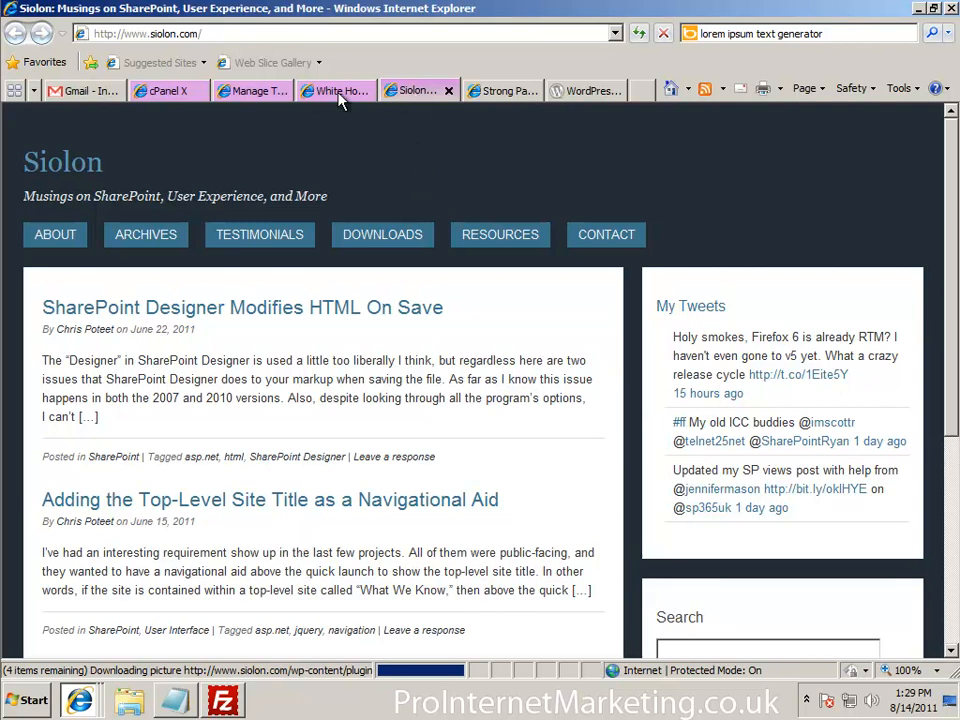
{"action": "scroll", "coordinate": [341, 100], "scroll_direction": "down", "scroll_amount": 4}
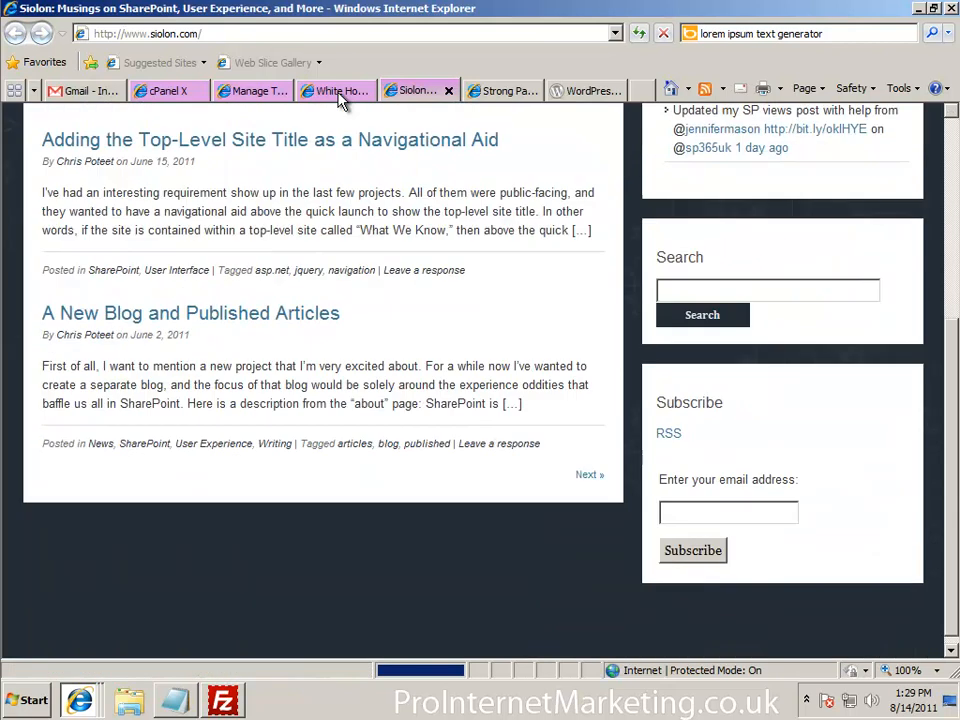
{"action": "left_click", "coordinate": [449, 93]}
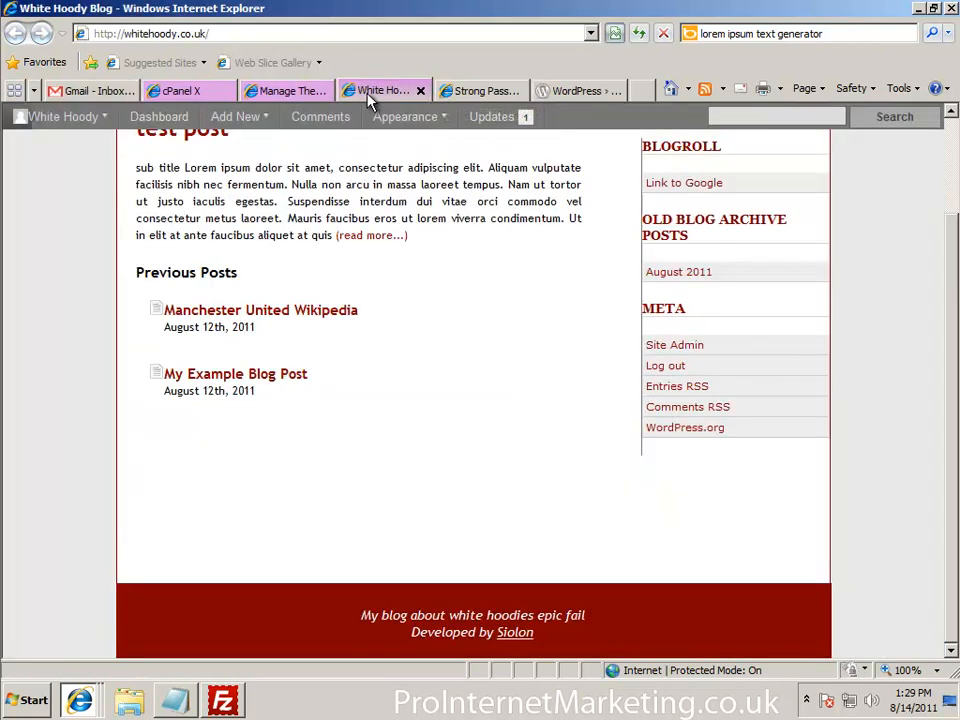
{"action": "scroll", "coordinate": [404, 360], "scroll_direction": "up", "scroll_amount": 3}
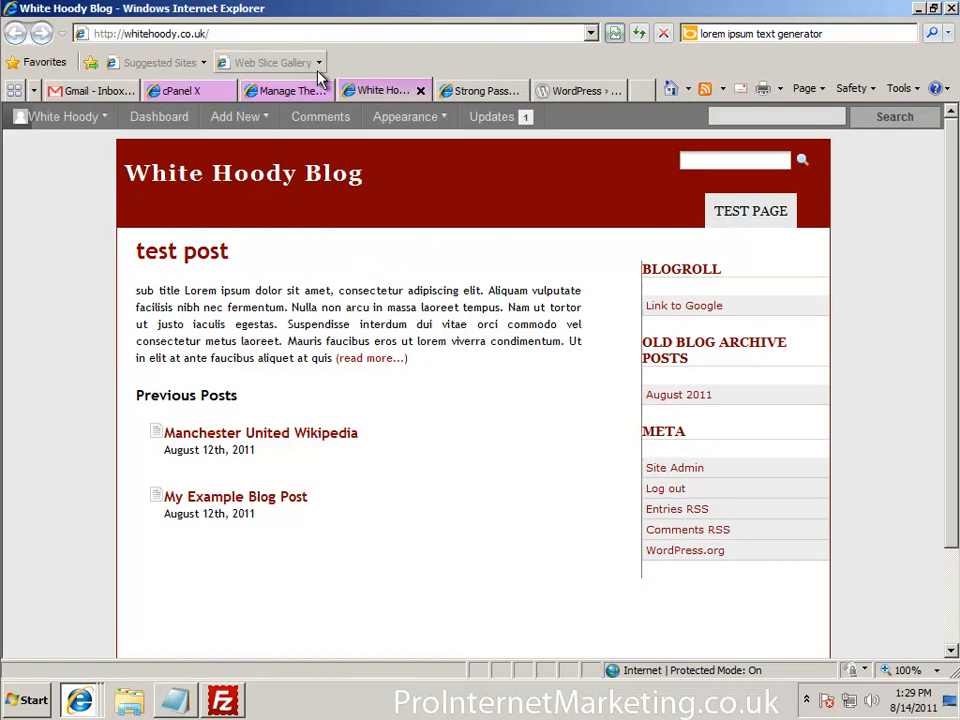
Activate the Twenty Ten theme in the blog's admin area and reload the live home page.
{"action": "left_click", "coordinate": [293, 91]}
{"action": "scroll", "coordinate": [330, 295], "scroll_direction": "down", "scroll_amount": 3}
{"action": "scroll", "coordinate": [330, 298], "scroll_direction": "down", "scroll_amount": 3}
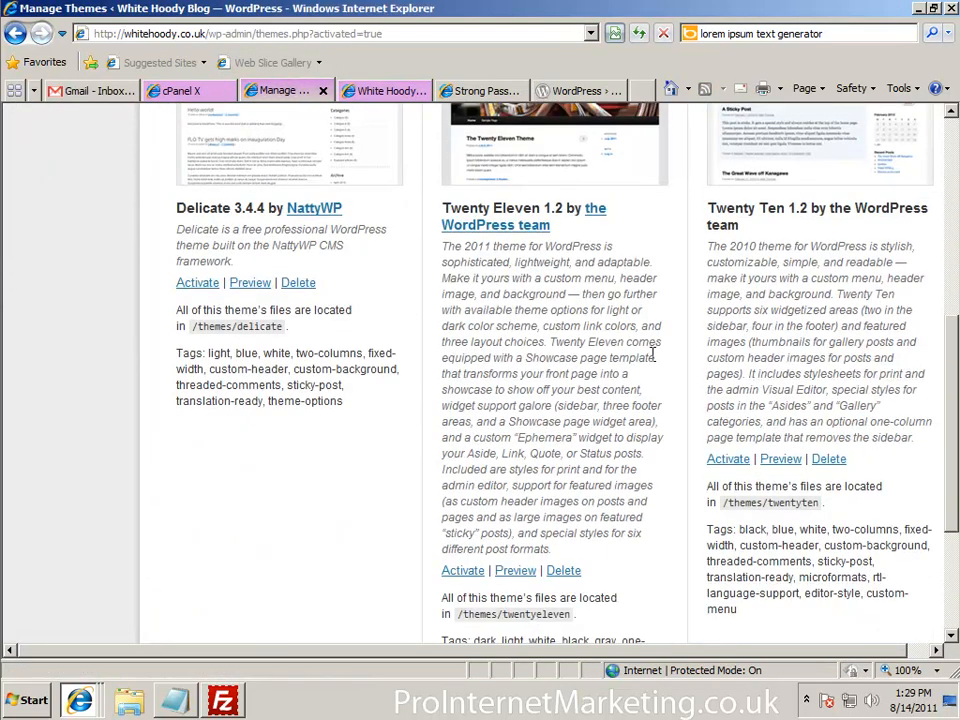
{"action": "left_click", "coordinate": [737, 460]}
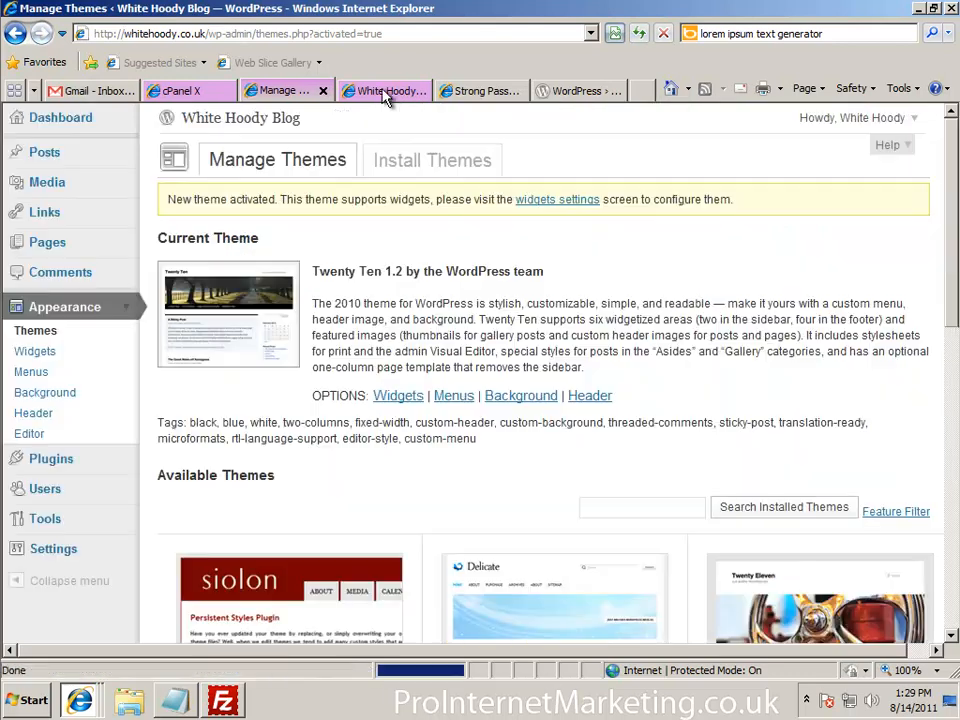
{"action": "left_click", "coordinate": [385, 92]}
{"action": "left_click", "coordinate": [639, 33]}
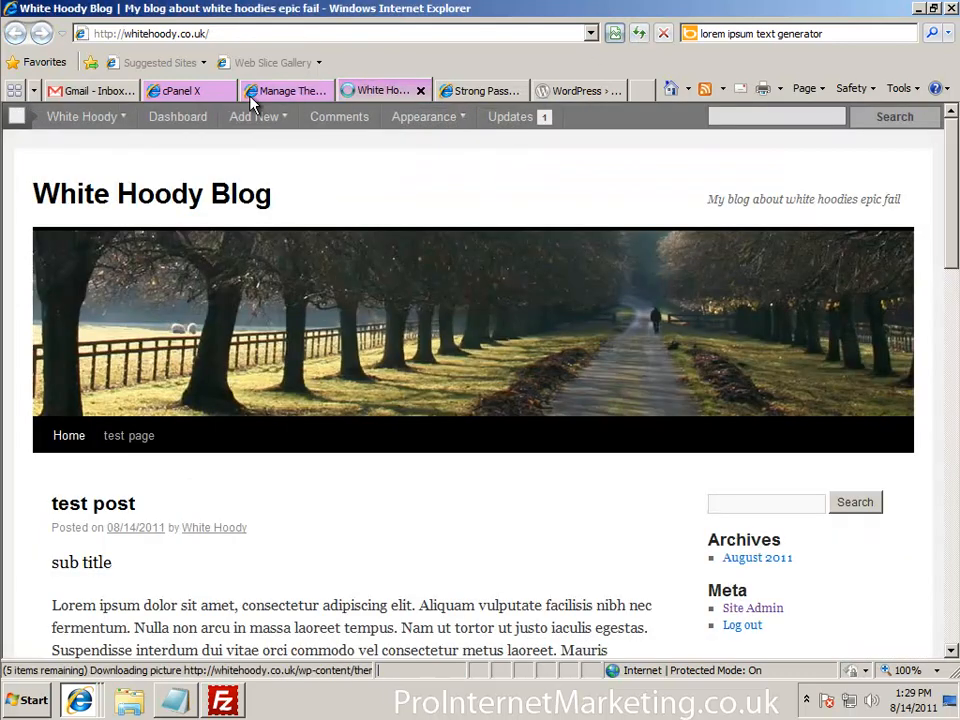
Check the Twenty Ten theme's options in the admin area and the sidebar on the live blog.
{"action": "left_click", "coordinate": [285, 90]}
{"action": "scroll", "coordinate": [745, 510], "scroll_direction": "down", "scroll_amount": 1}
{"action": "scroll", "coordinate": [745, 510], "scroll_direction": "down", "scroll_amount": 1}
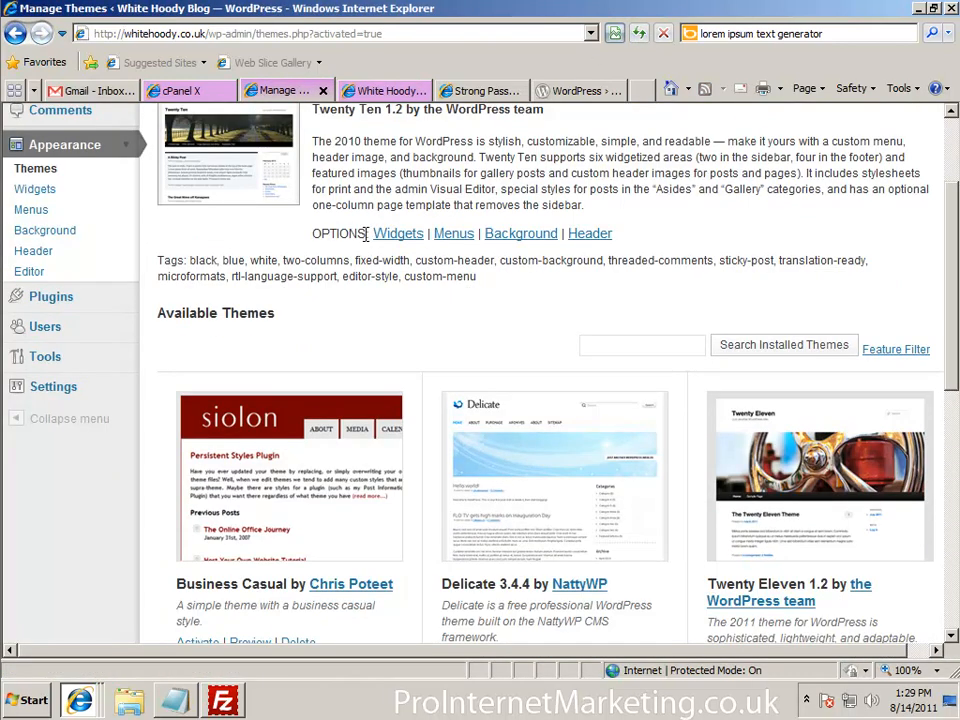
{"action": "left_click", "coordinate": [385, 91]}
{"action": "scroll", "coordinate": [731, 345], "scroll_direction": "down", "scroll_amount": 3}
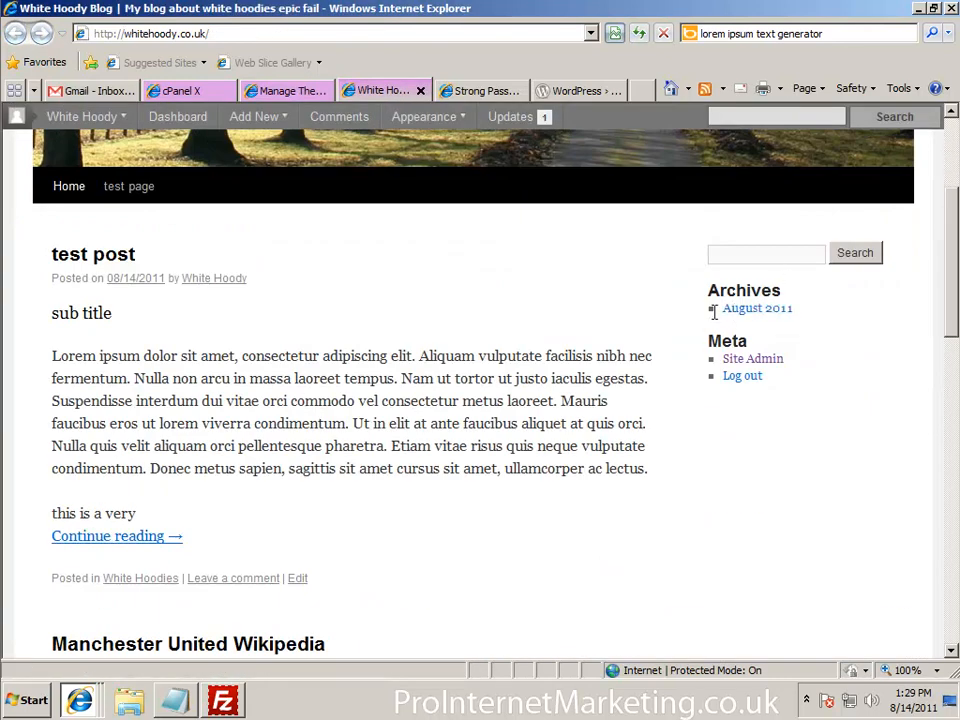
Add the Links, Archives and Meta widgets in that order to the Primary Widget Area and reload the live blog.
{"action": "left_click", "coordinate": [305, 94]}
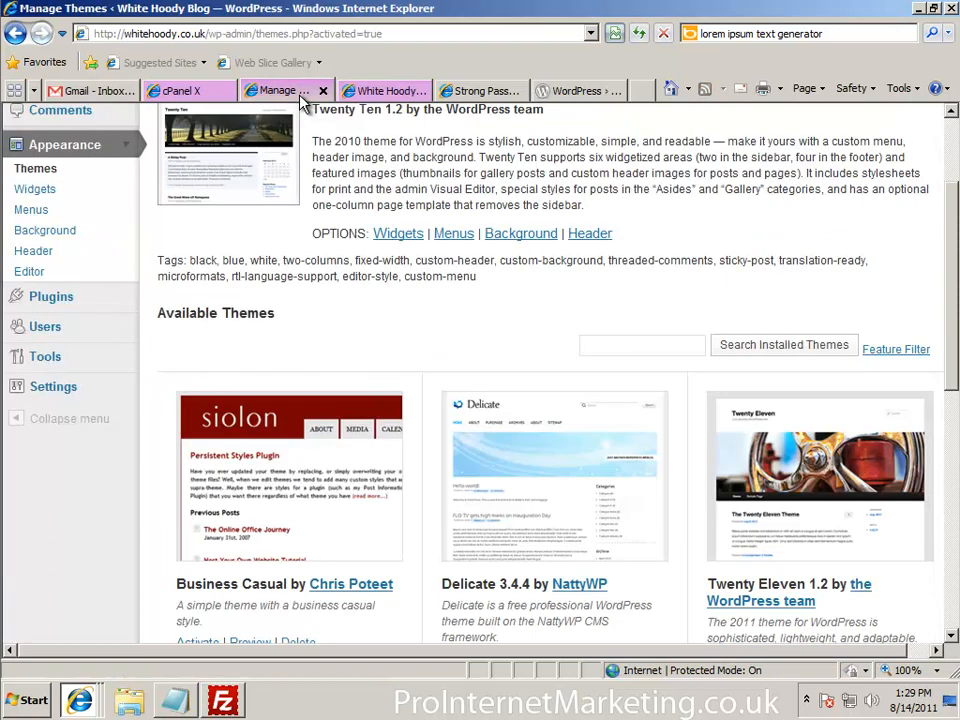
{"action": "left_click", "coordinate": [54, 191]}
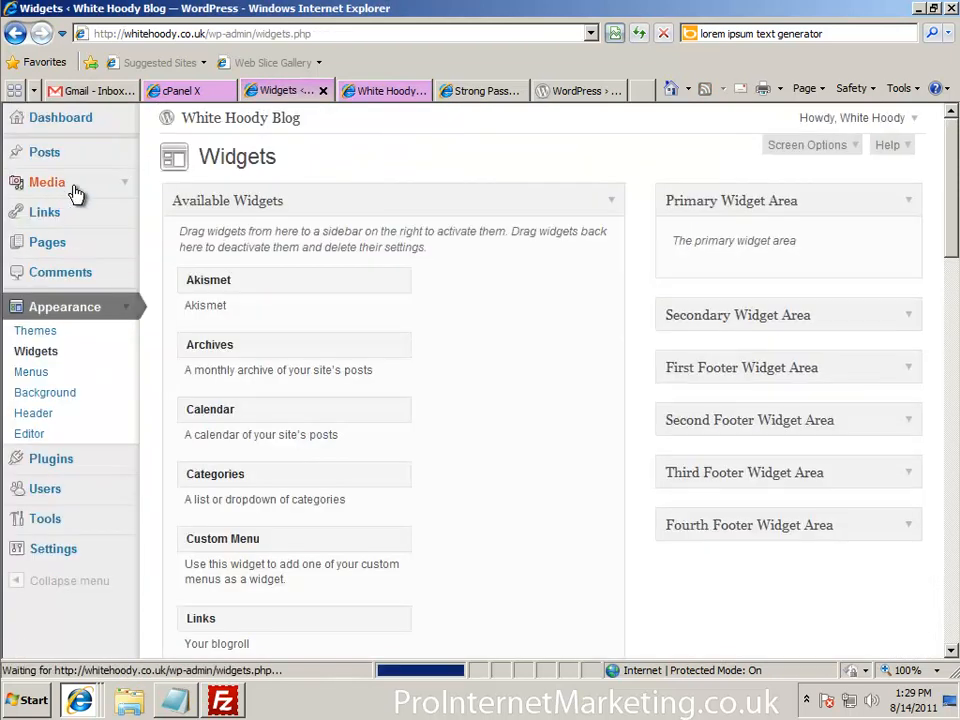
{"action": "left_click_drag", "start_coordinate": [249, 341], "coordinate": [761, 262]}
{"action": "scroll", "coordinate": [355, 440], "scroll_direction": "down", "scroll_amount": 2}
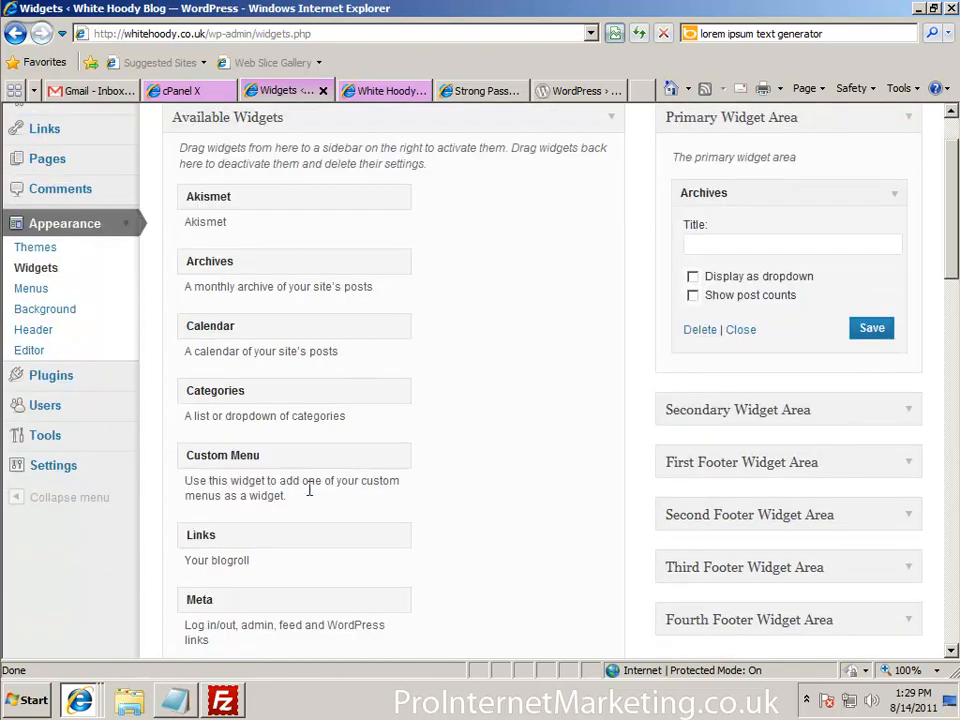
{"action": "left_click_drag", "start_coordinate": [244, 541], "coordinate": [746, 180]}
{"action": "scroll", "coordinate": [467, 407], "scroll_direction": "down", "scroll_amount": 4}
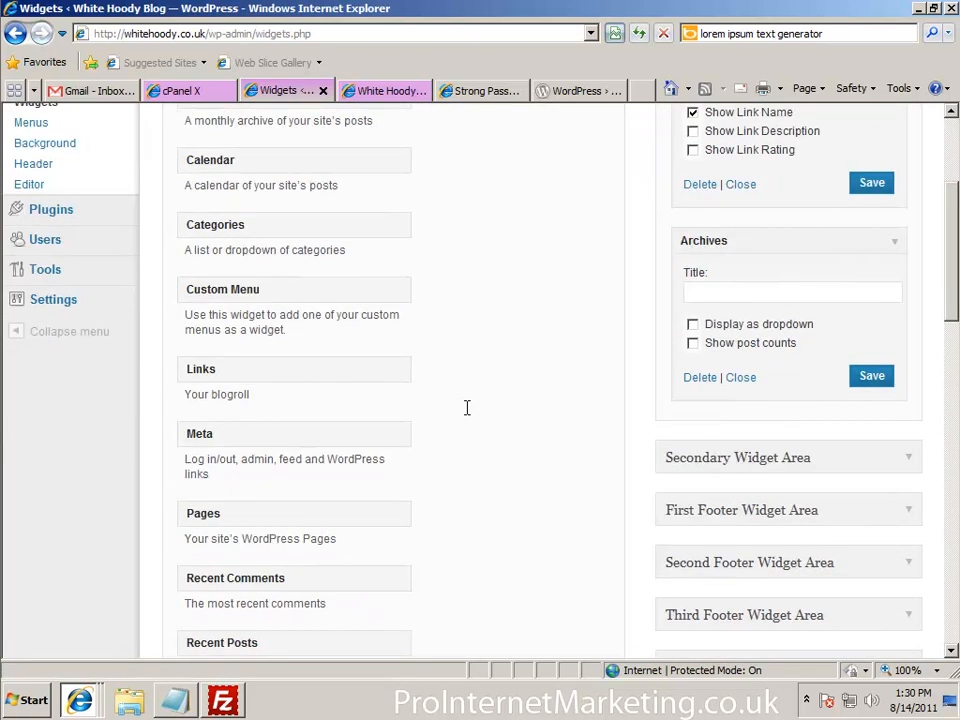
{"action": "left_click_drag", "start_coordinate": [216, 433], "coordinate": [746, 431]}
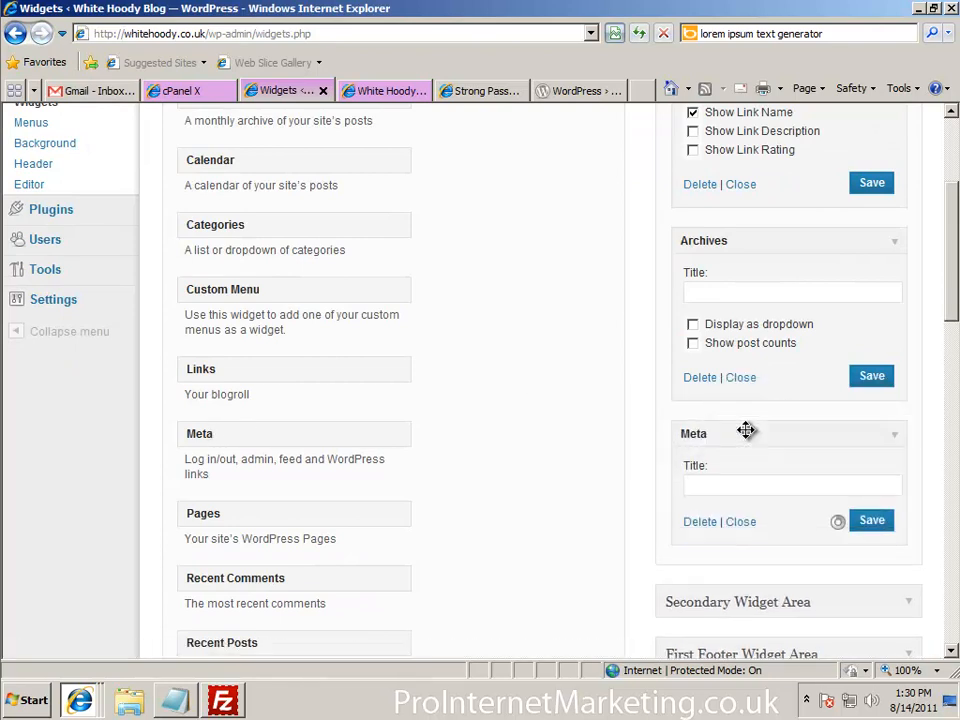
{"action": "scroll", "coordinate": [527, 339], "scroll_direction": "up", "scroll_amount": 5}
{"action": "left_click", "coordinate": [380, 91]}
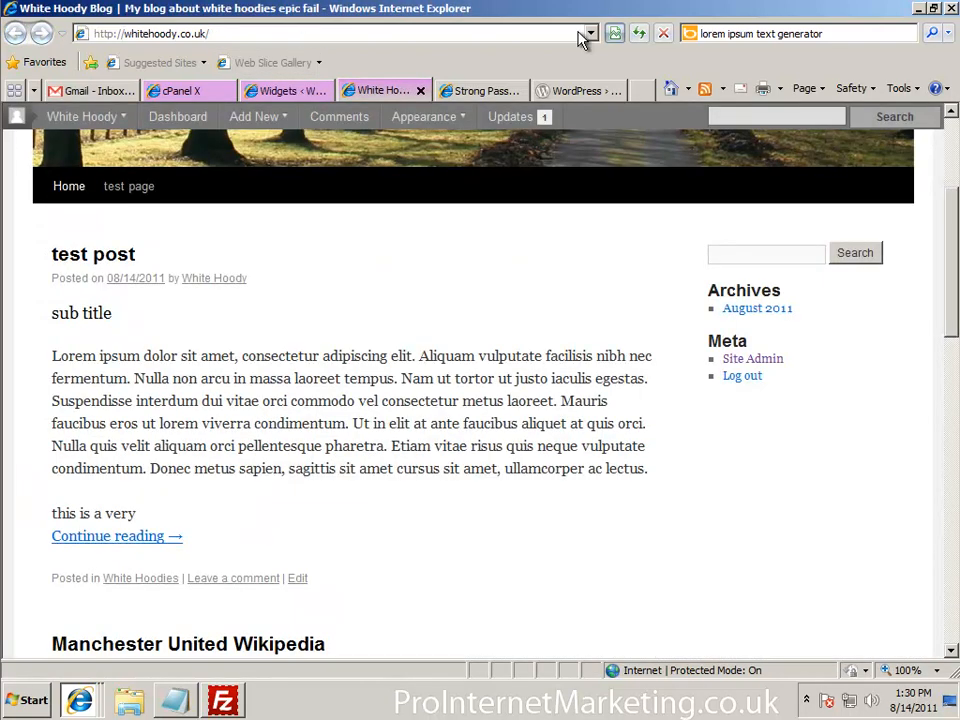
{"action": "left_click", "coordinate": [637, 36]}
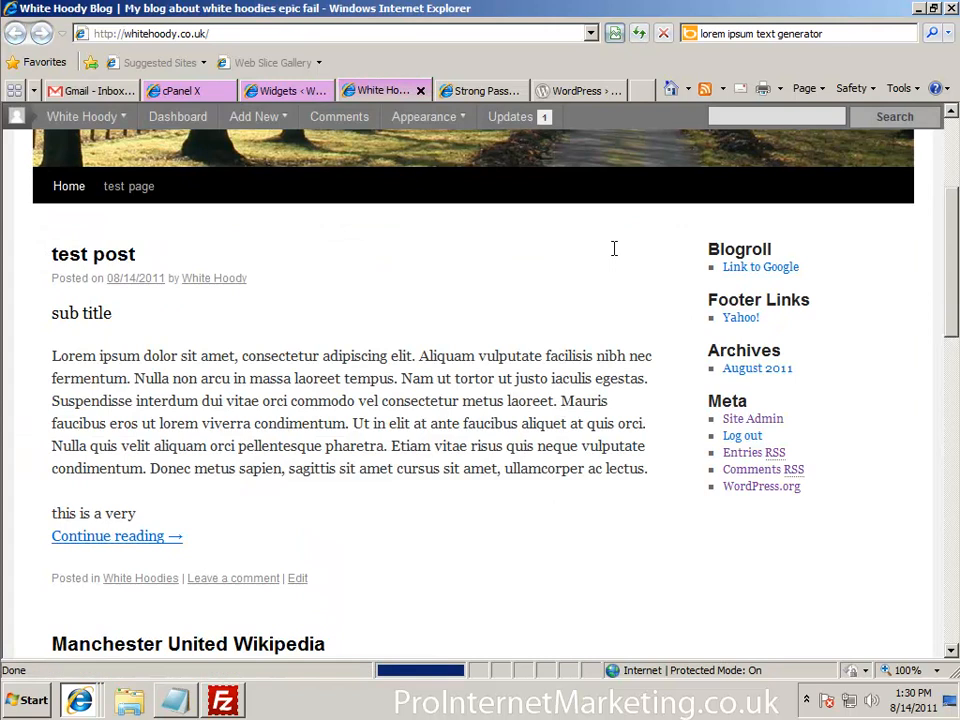
Limit the Links widget in the Primary Widget Area to the Blogroll category and save it.
{"action": "left_click", "coordinate": [283, 90]}
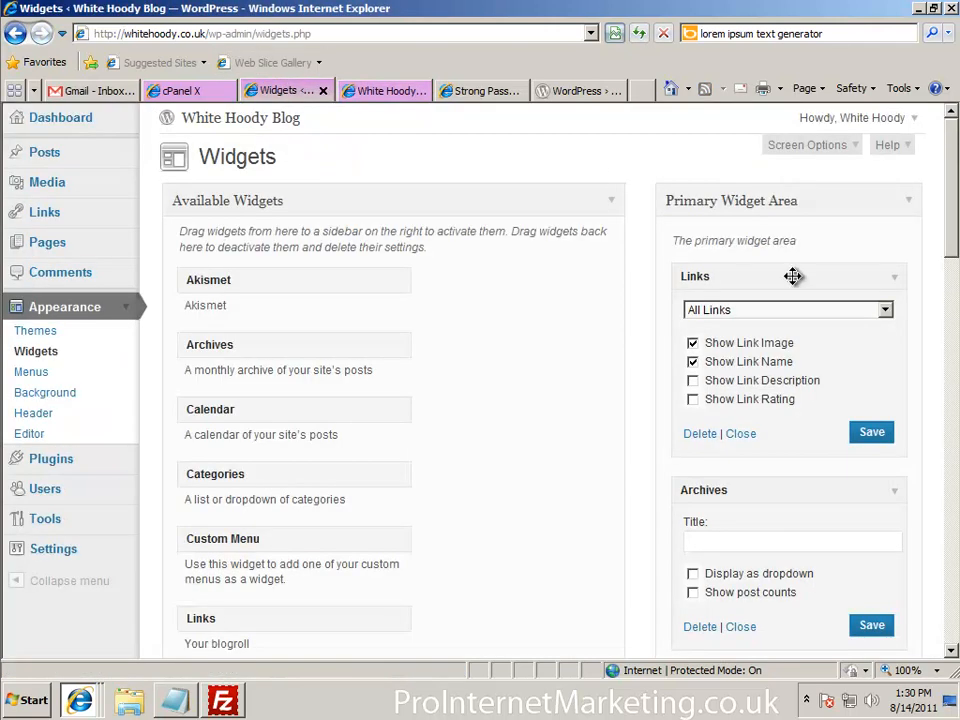
{"action": "left_click", "coordinate": [790, 316]}
{"action": "left_click", "coordinate": [778, 341]}
{"action": "left_click", "coordinate": [871, 432]}
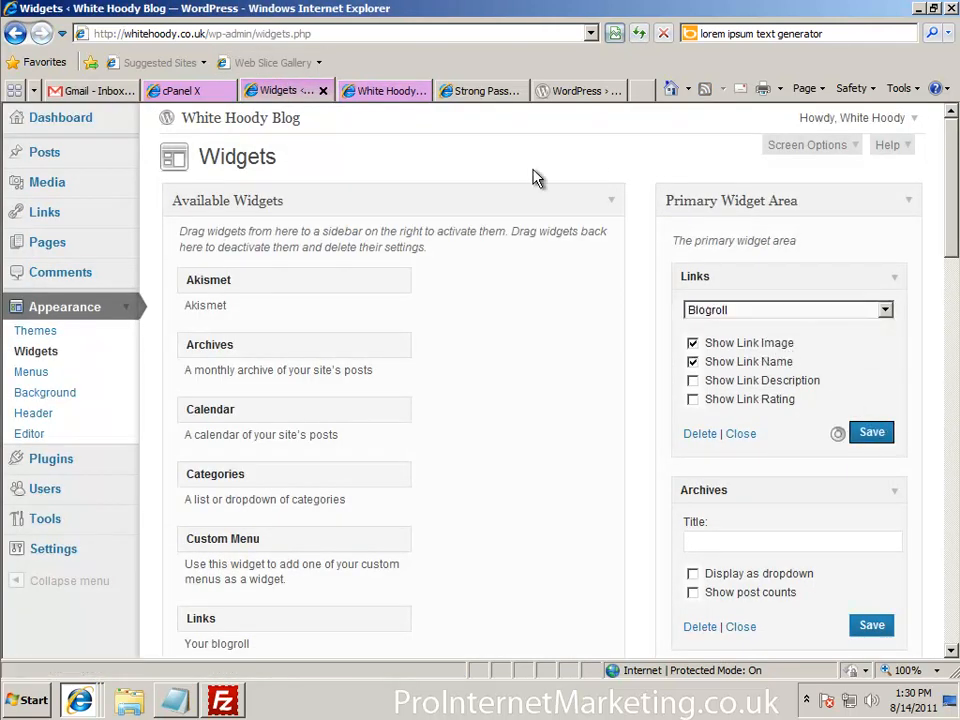
Look through the live home page down to its footer and reload it to check the sidebar links.
{"action": "left_click", "coordinate": [378, 92]}
{"action": "scroll", "coordinate": [514, 251], "scroll_direction": "down", "scroll_amount": 10}
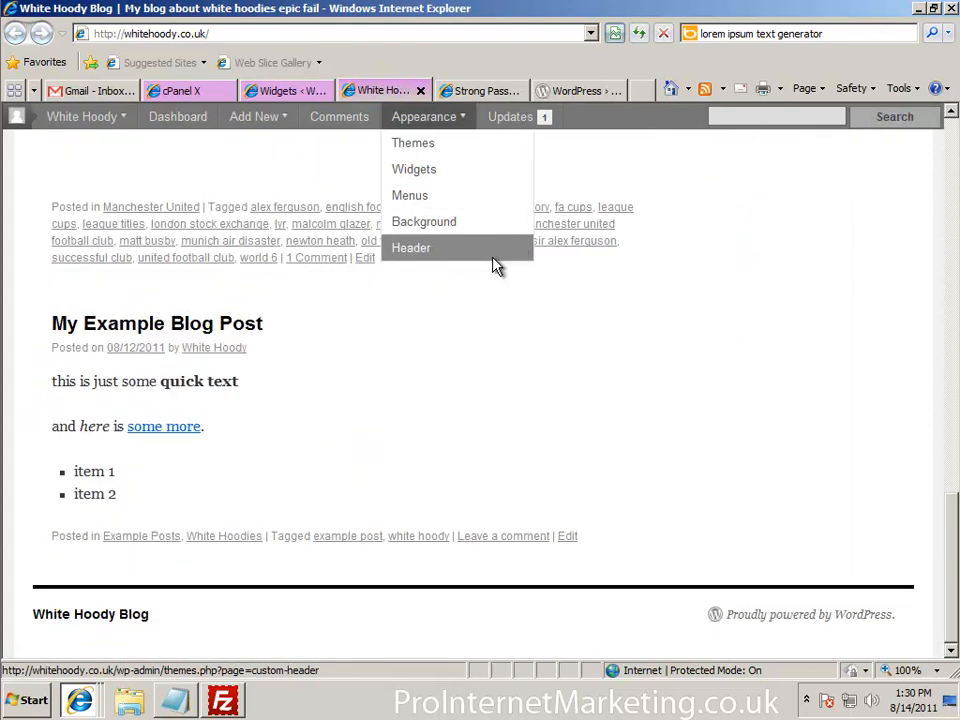
{"action": "scroll", "coordinate": [556, 314], "scroll_direction": "up", "scroll_amount": 5}
{"action": "scroll", "coordinate": [556, 313], "scroll_direction": "up", "scroll_amount": 5}
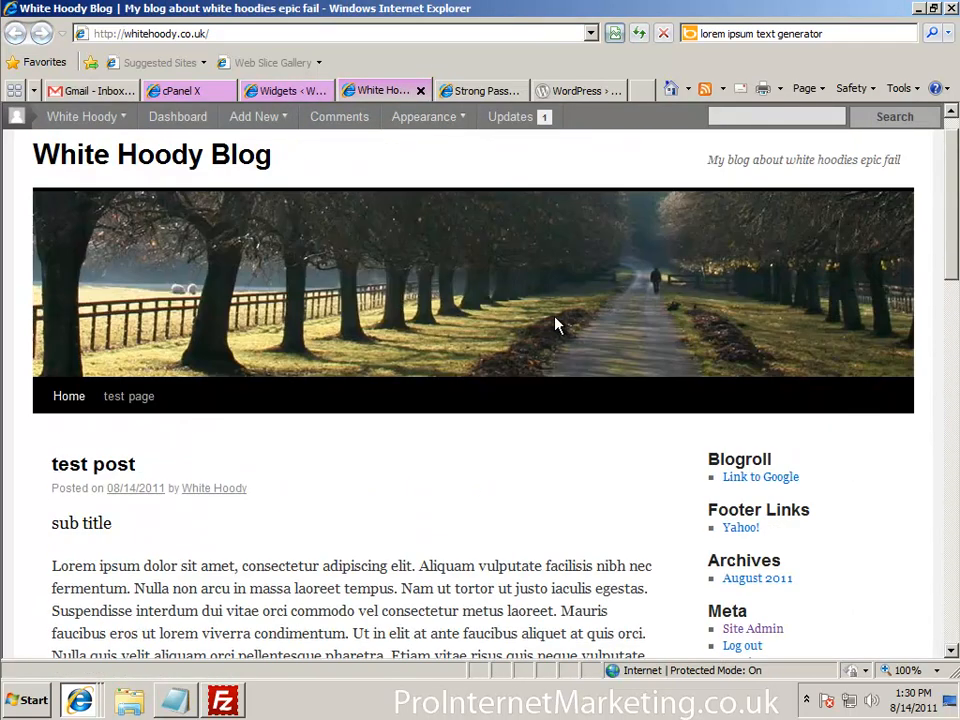
{"action": "left_click", "coordinate": [640, 33]}
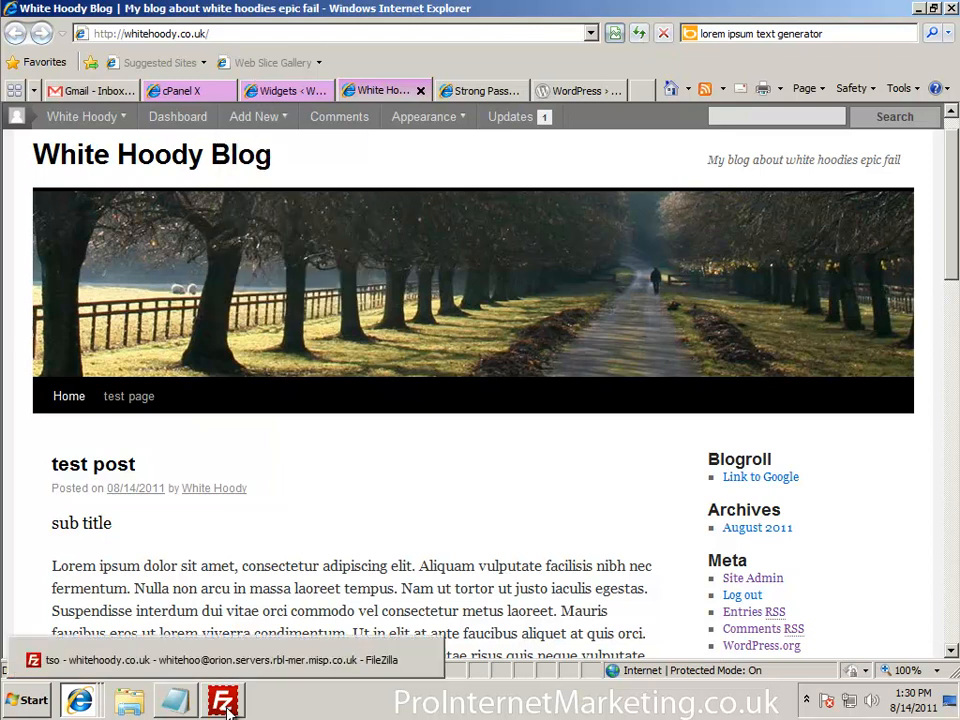
Switch to FileZilla and open the server's public_html/wp-content folder from the remote root.
{"action": "left_click", "coordinate": [226, 708]}
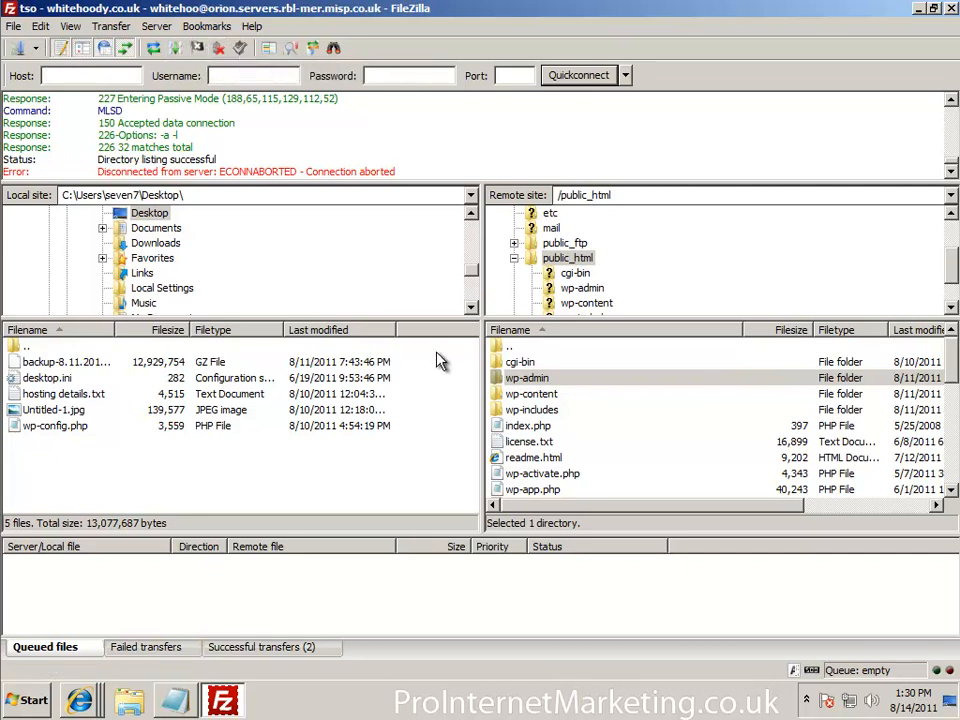
{"action": "double_click", "coordinate": [516, 349]}
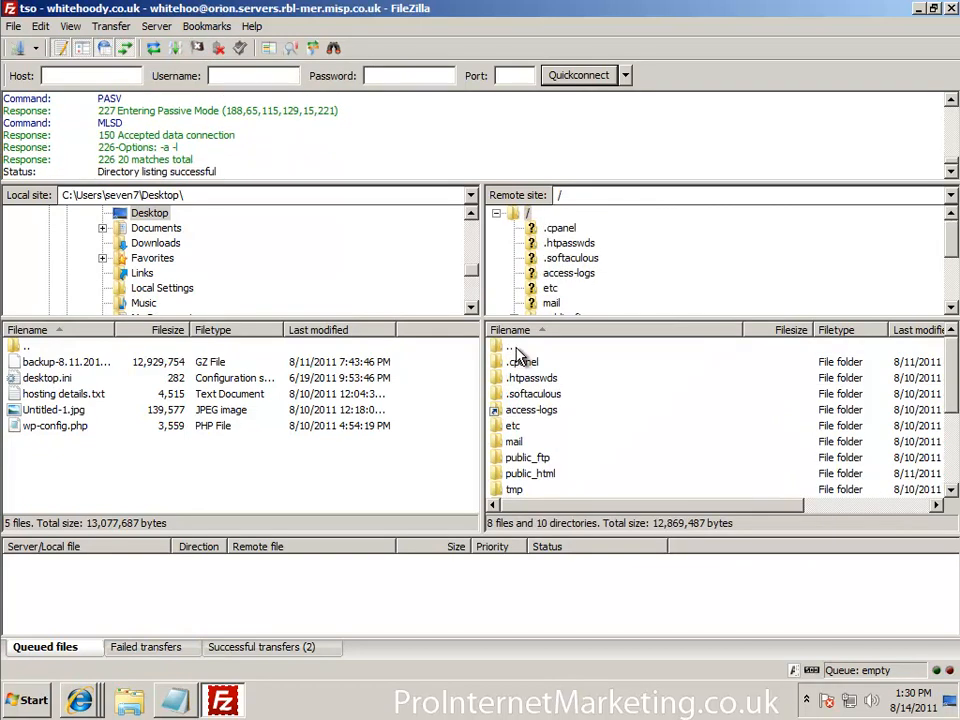
{"action": "double_click", "coordinate": [529, 473]}
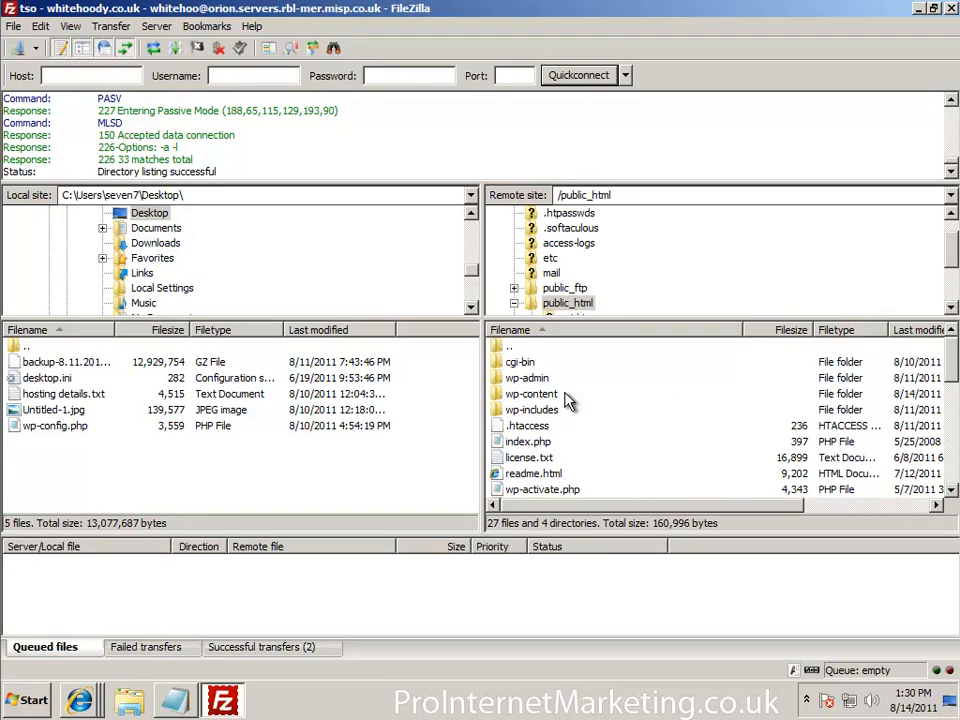
{"action": "left_click", "coordinate": [552, 397]}
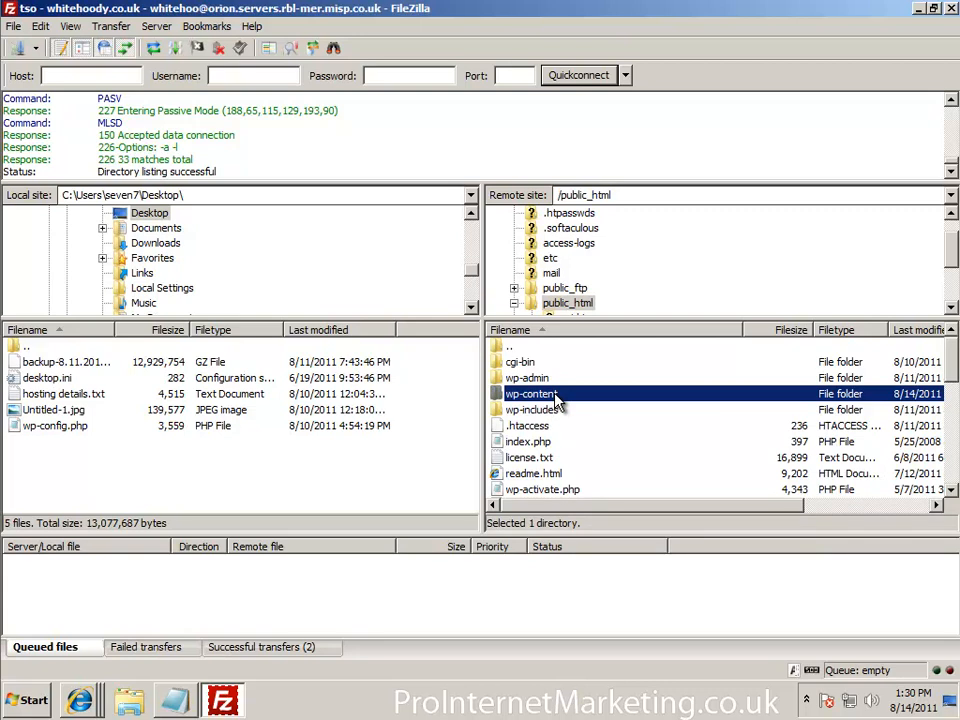
{"action": "double_click", "coordinate": [557, 397]}
Browse the remote wp-content folders into uploads/2011/08 and inspect the full-size and 150x150 Manchester United crest image files.
{"action": "left_click", "coordinate": [530, 379]}
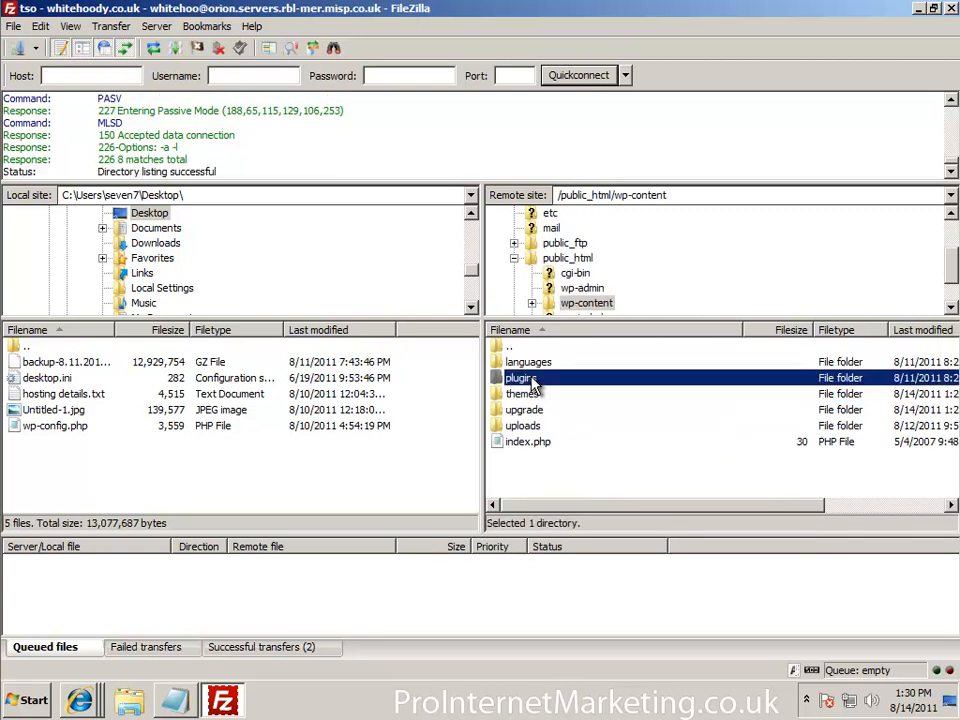
{"action": "left_click", "coordinate": [538, 430]}
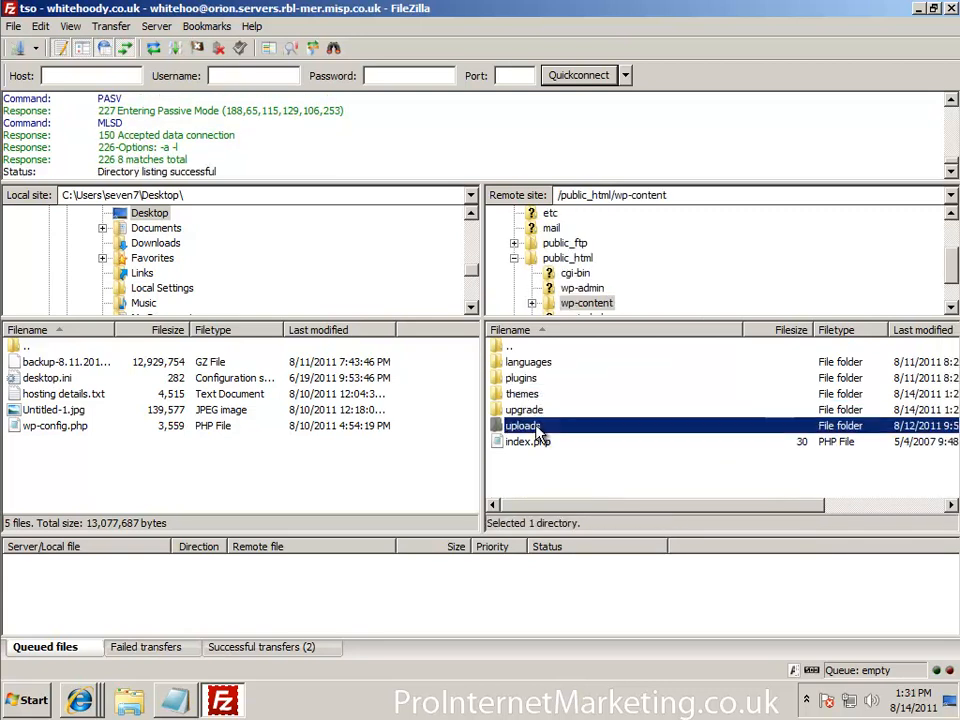
{"action": "double_click", "coordinate": [527, 438]}
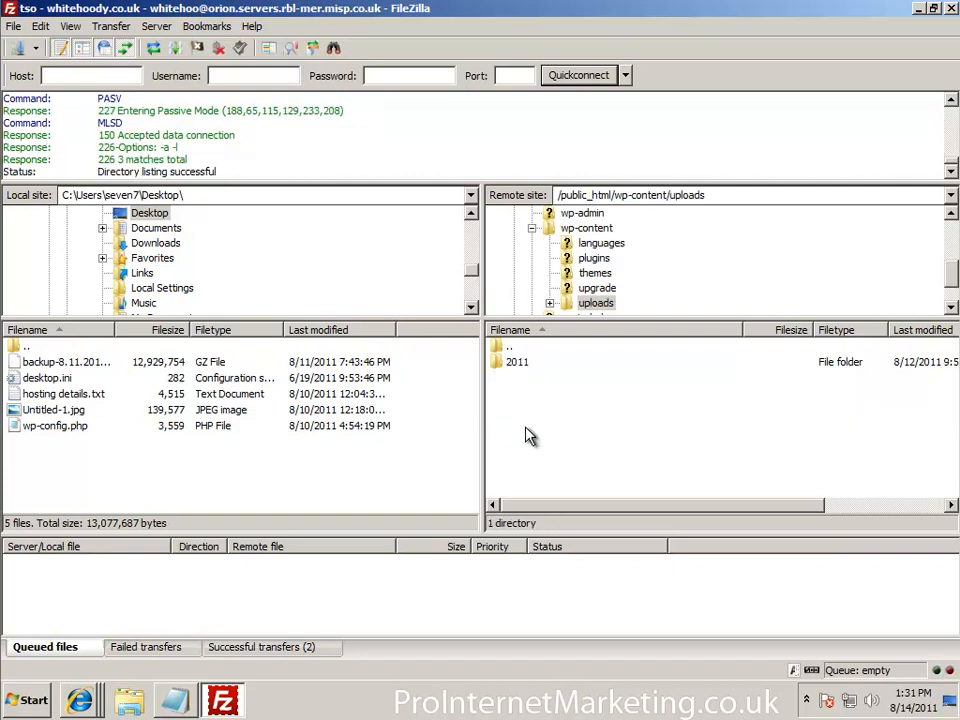
{"action": "double_click", "coordinate": [527, 364]}
{"action": "double_click", "coordinate": [529, 364]}
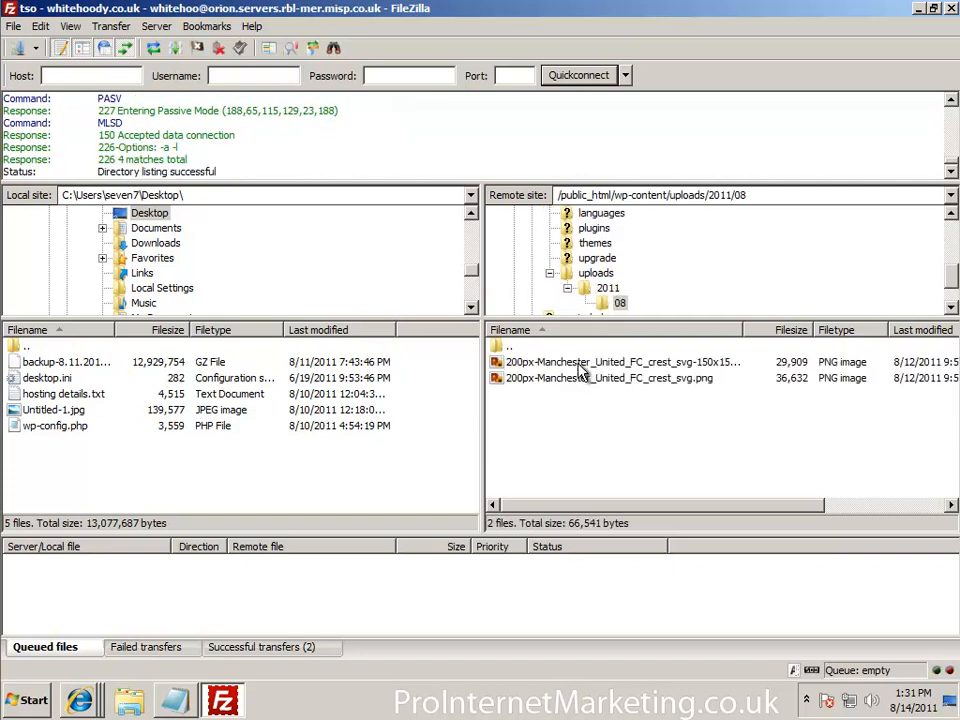
{"action": "left_click", "coordinate": [600, 362]}
{"action": "left_click", "coordinate": [630, 378]}
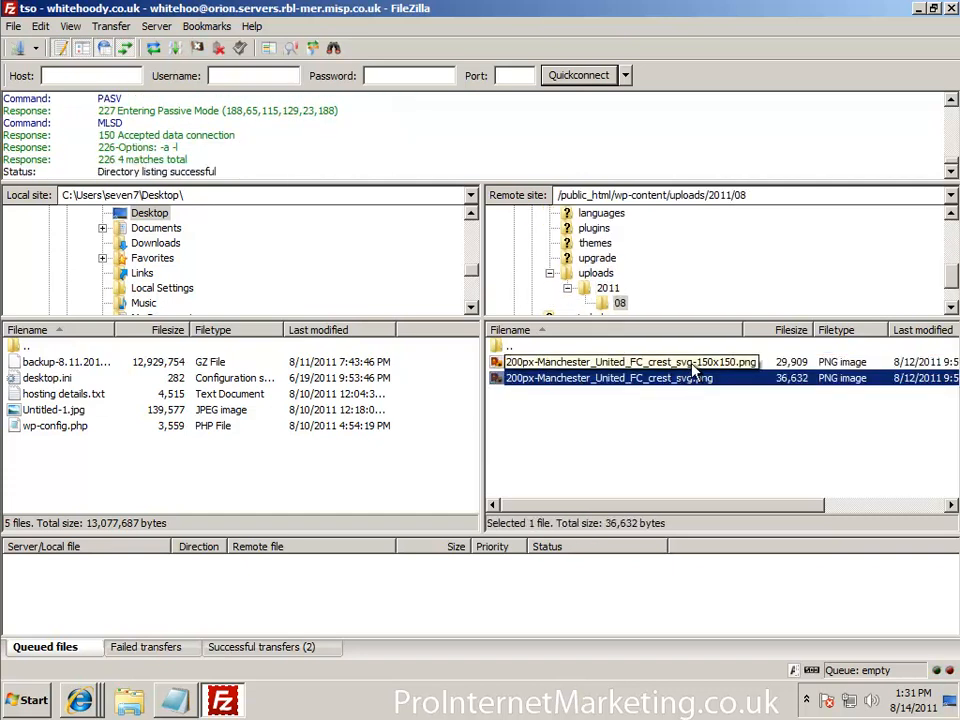
{"action": "left_click", "coordinate": [724, 366]}
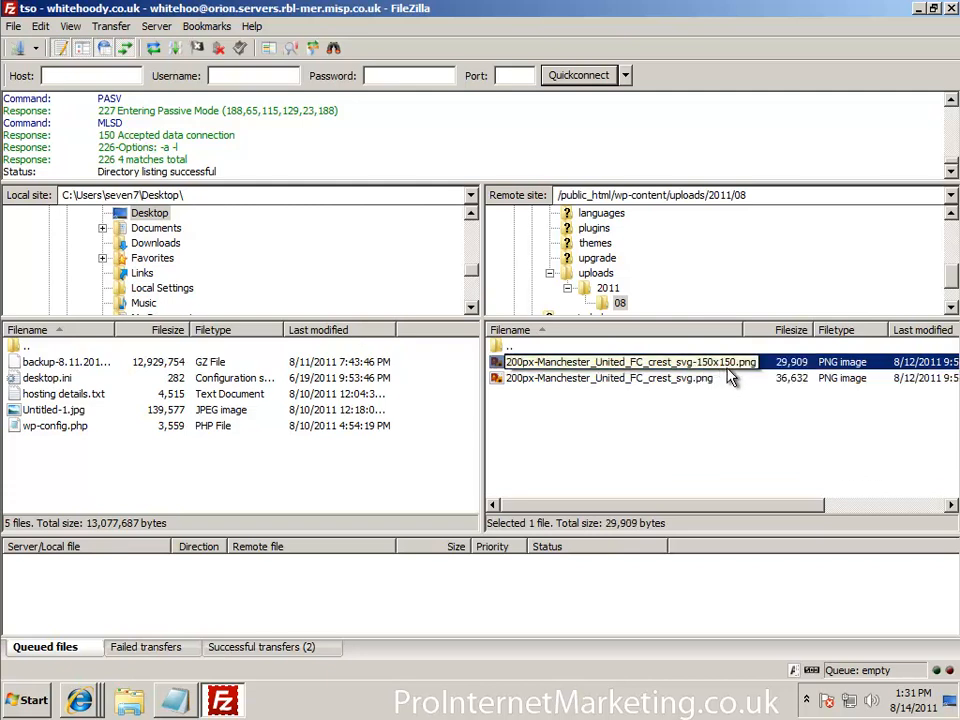
Go back up from uploads/2011/08 to wp-content and look inside the remote plugins folder at its akismet folder.
{"action": "left_click", "coordinate": [718, 380]}
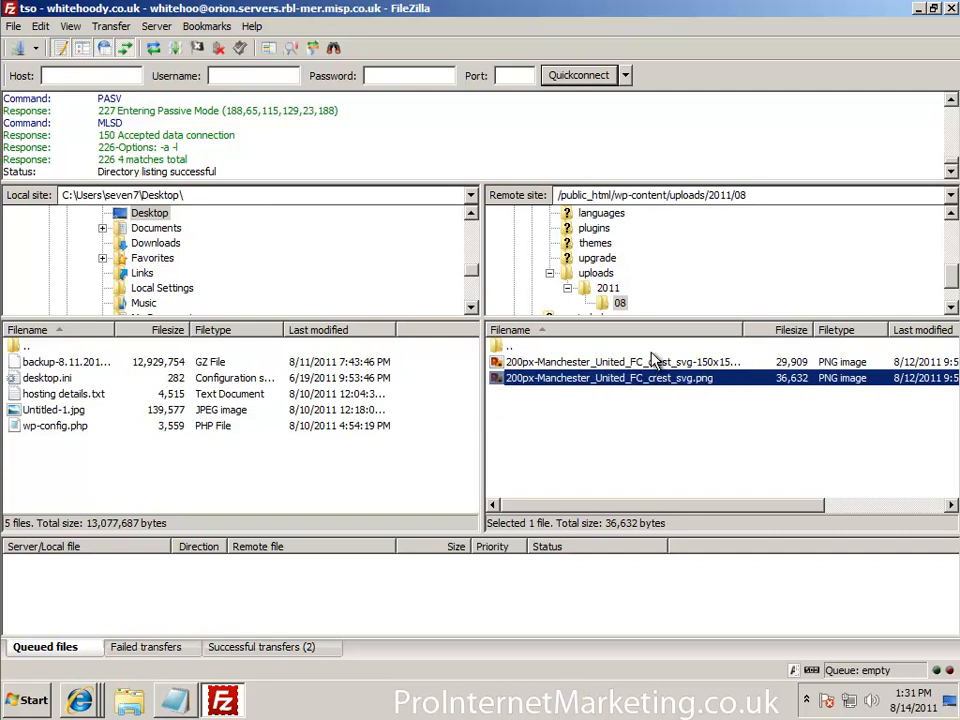
{"action": "double_click", "coordinate": [527, 346]}
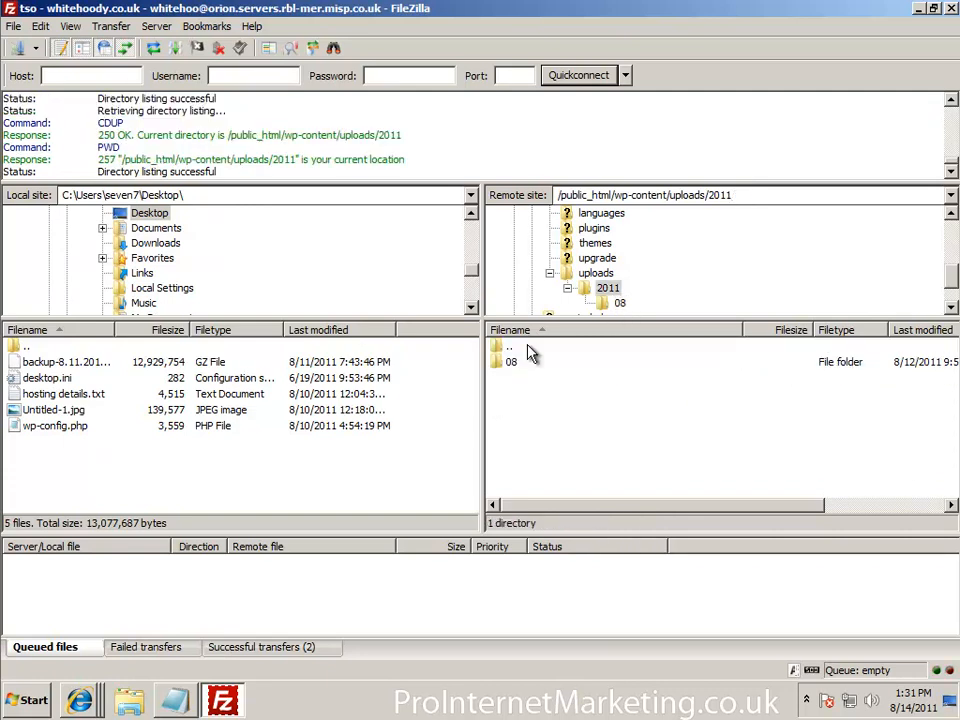
{"action": "double_click", "coordinate": [529, 349]}
{"action": "double_click", "coordinate": [529, 349]}
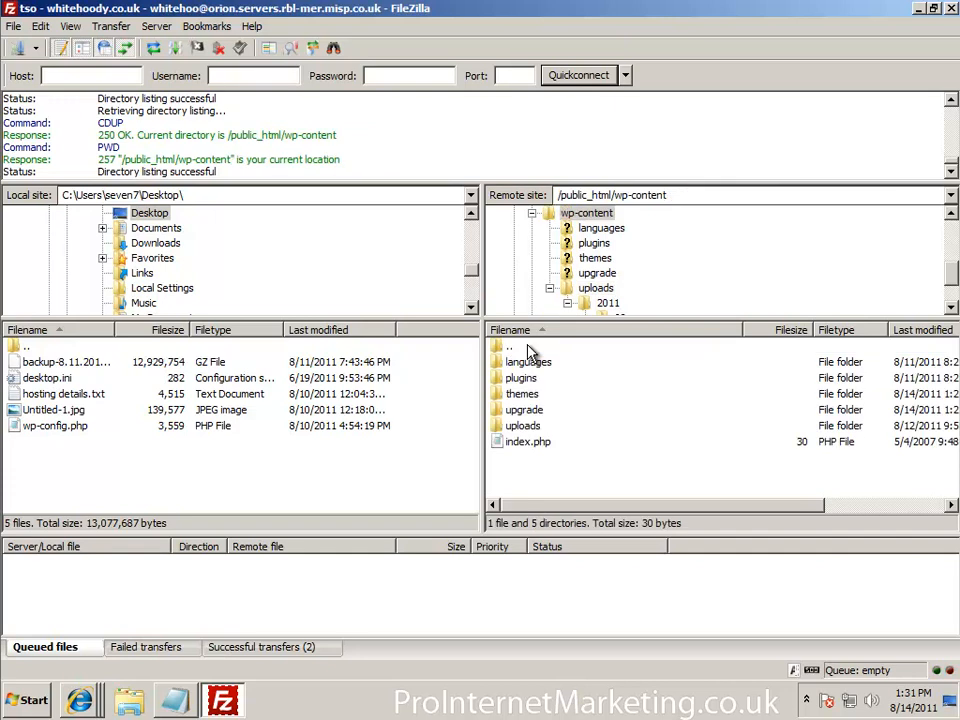
{"action": "left_click", "coordinate": [550, 380]}
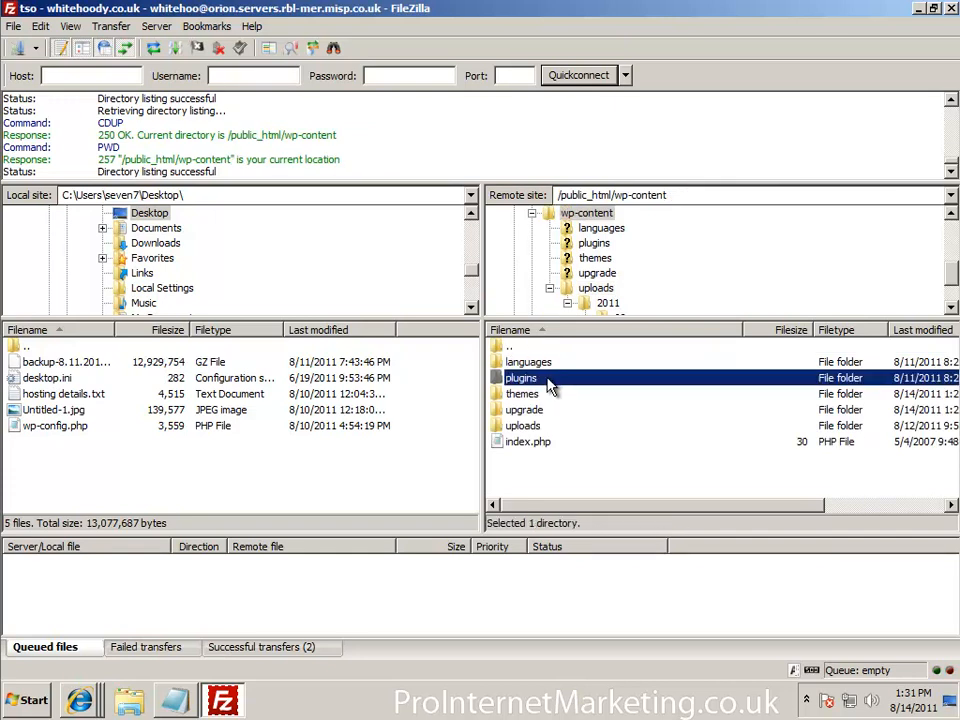
{"action": "double_click", "coordinate": [550, 385]}
{"action": "left_click", "coordinate": [558, 366]}
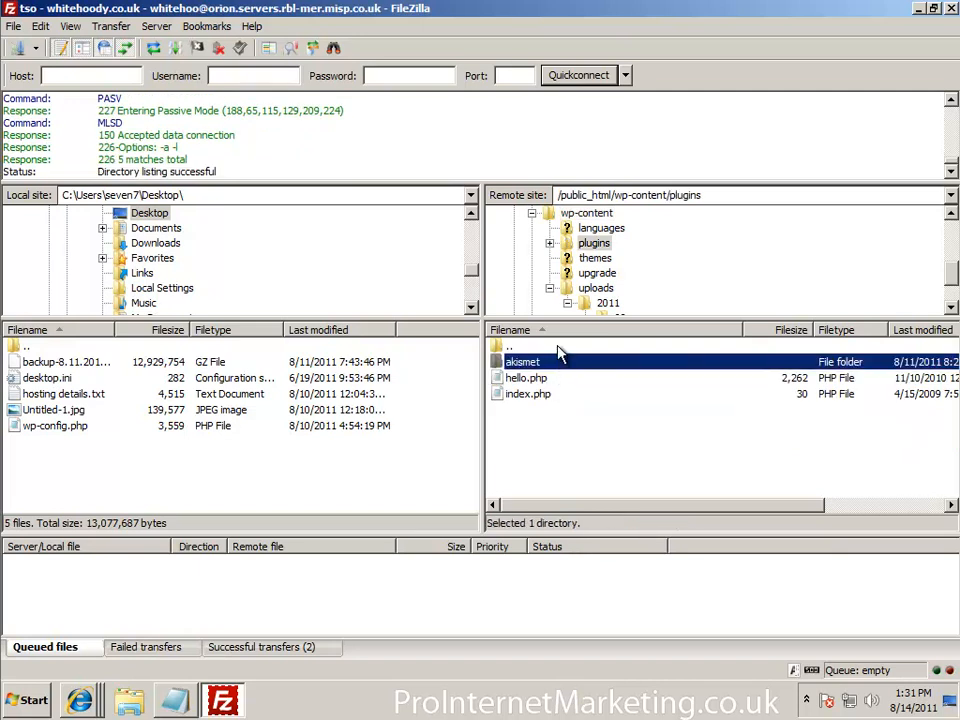
{"action": "double_click", "coordinate": [557, 346]}
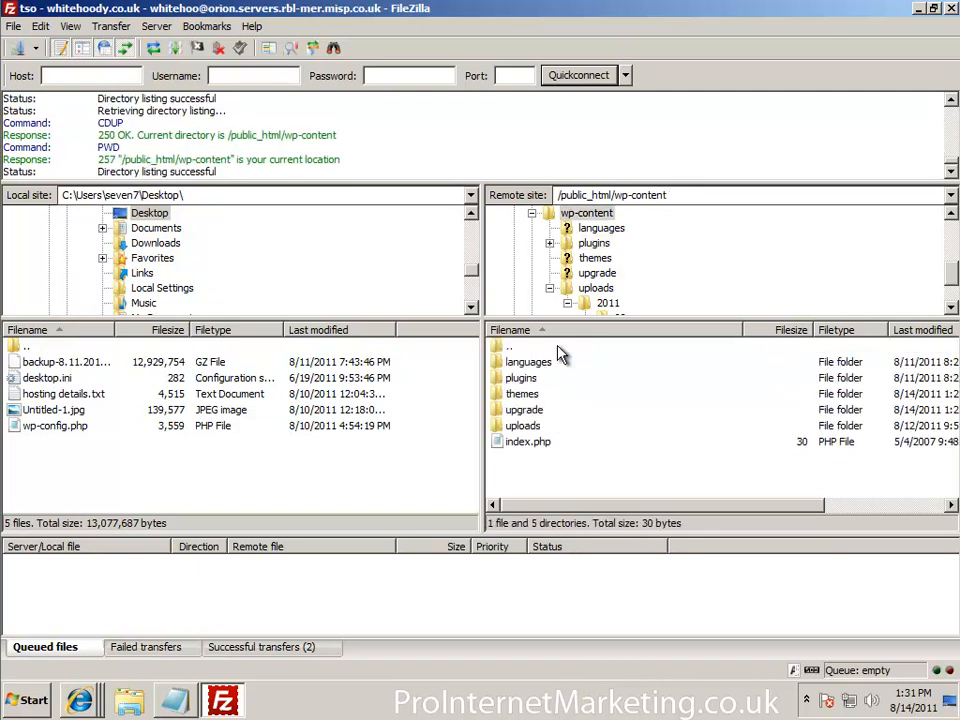
Open the remote themes folder and examine the business-casual, delicate, twentyeleven and twentyten theme folders.
{"action": "double_click", "coordinate": [537, 396]}
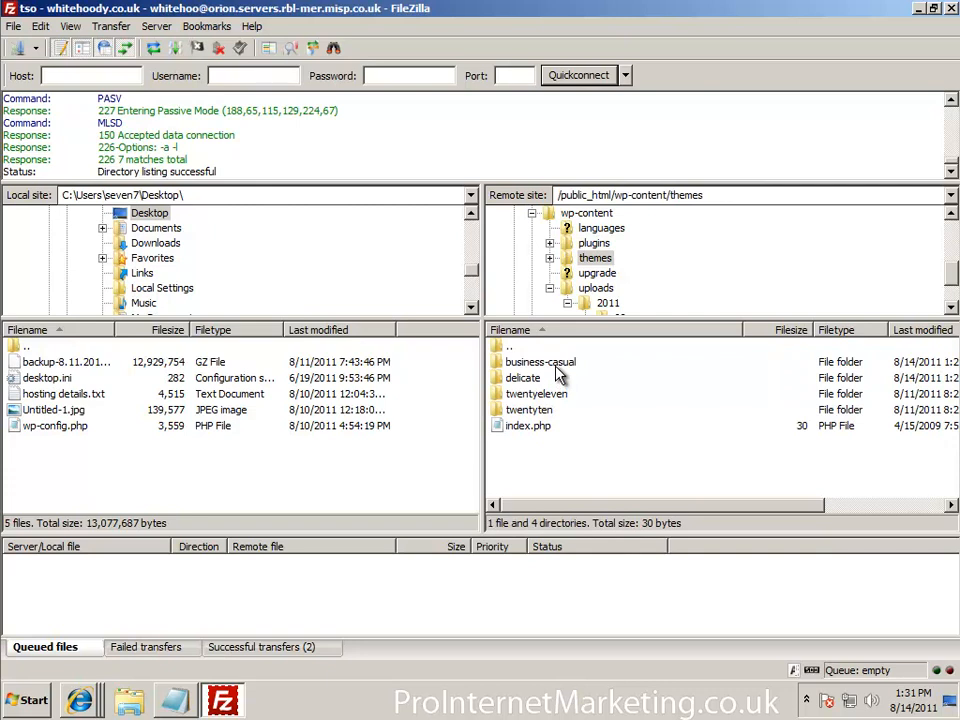
{"action": "left_click", "coordinate": [558, 368]}
{"action": "left_click", "coordinate": [570, 381]}
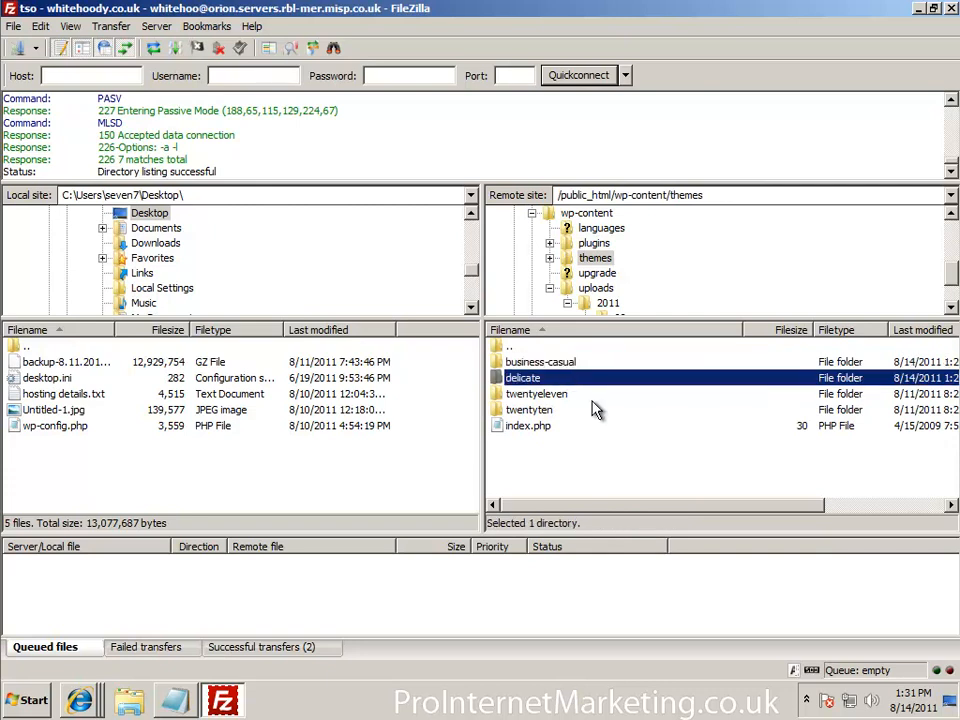
{"action": "left_click", "coordinate": [586, 396]}
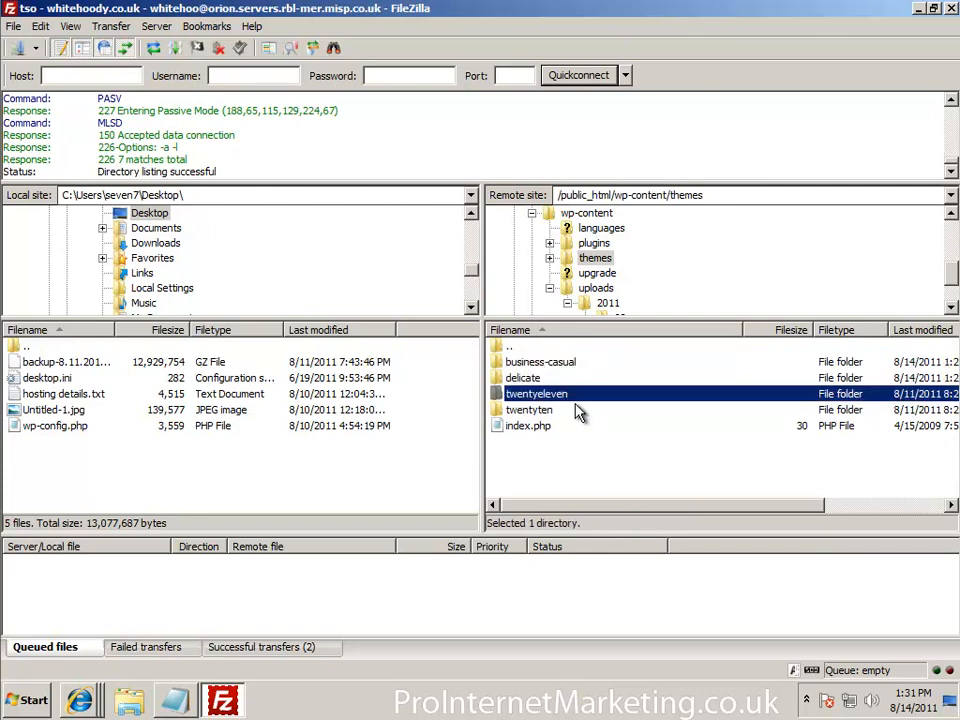
{"action": "left_click", "coordinate": [557, 412]}
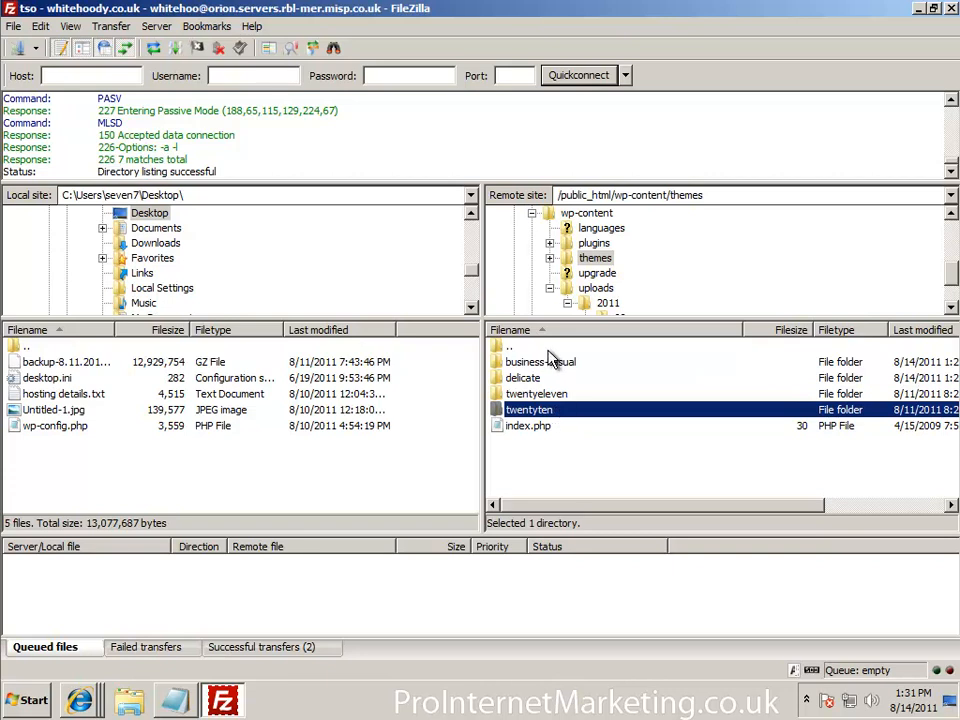
Switch to Internet Explorer, open the WordPress Manage Themes page and activate the Twenty Eleven theme.
{"action": "left_click", "coordinate": [222, 700]}
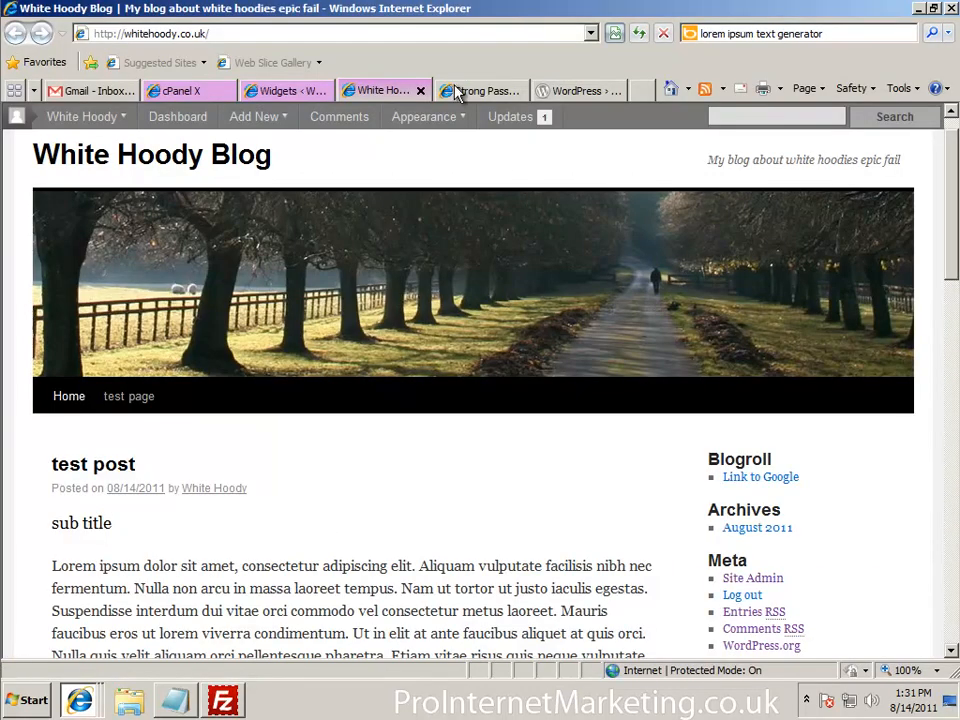
{"action": "left_click", "coordinate": [478, 93]}
{"action": "left_click", "coordinate": [272, 98]}
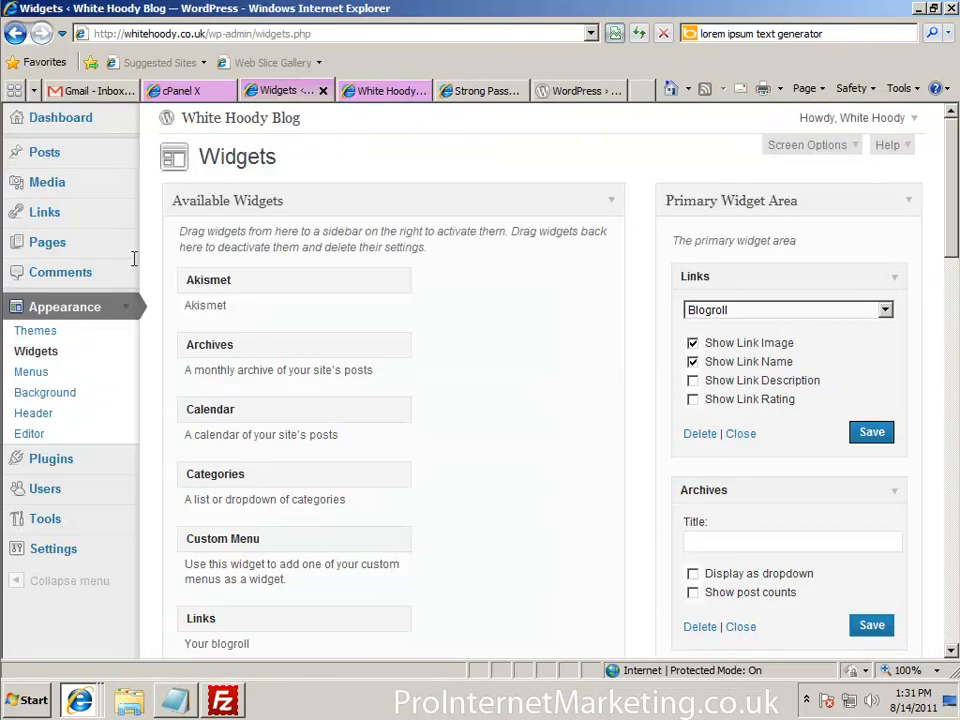
{"action": "left_click", "coordinate": [49, 334]}
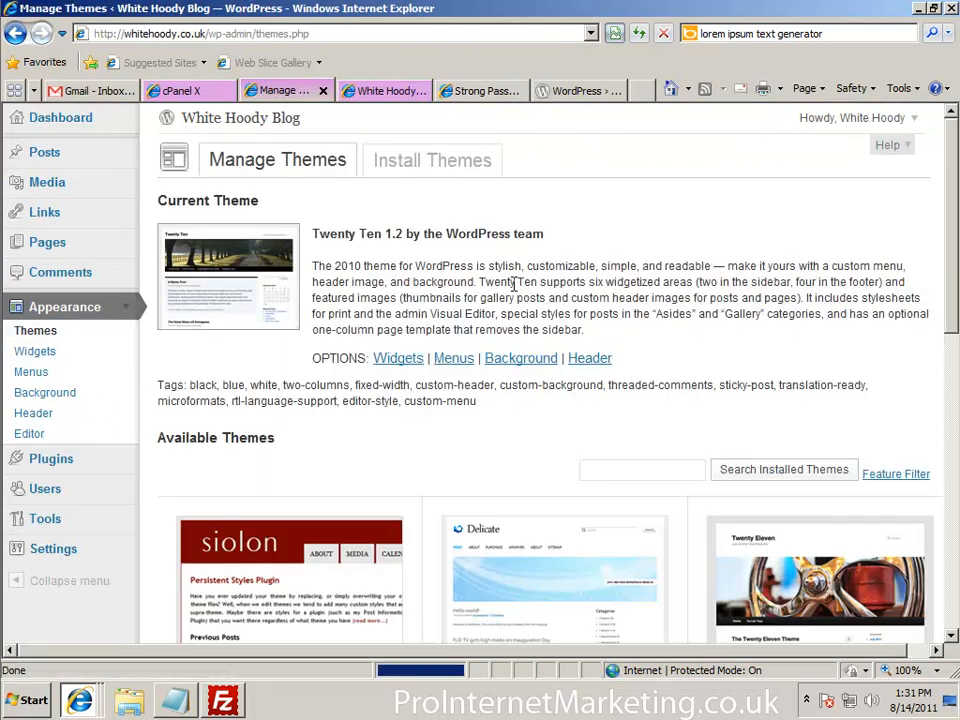
{"action": "scroll", "coordinate": [512, 285], "scroll_direction": "down", "scroll_amount": 3}
{"action": "scroll", "coordinate": [389, 221], "scroll_direction": "up", "scroll_amount": 3}
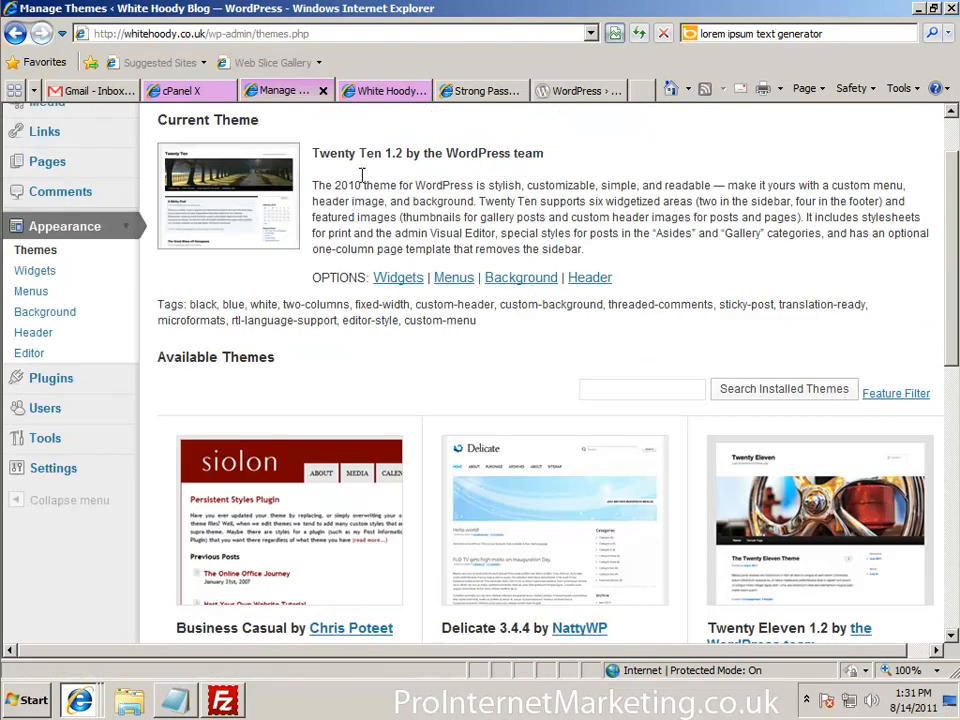
{"action": "scroll", "coordinate": [572, 225], "scroll_direction": "down", "scroll_amount": 8}
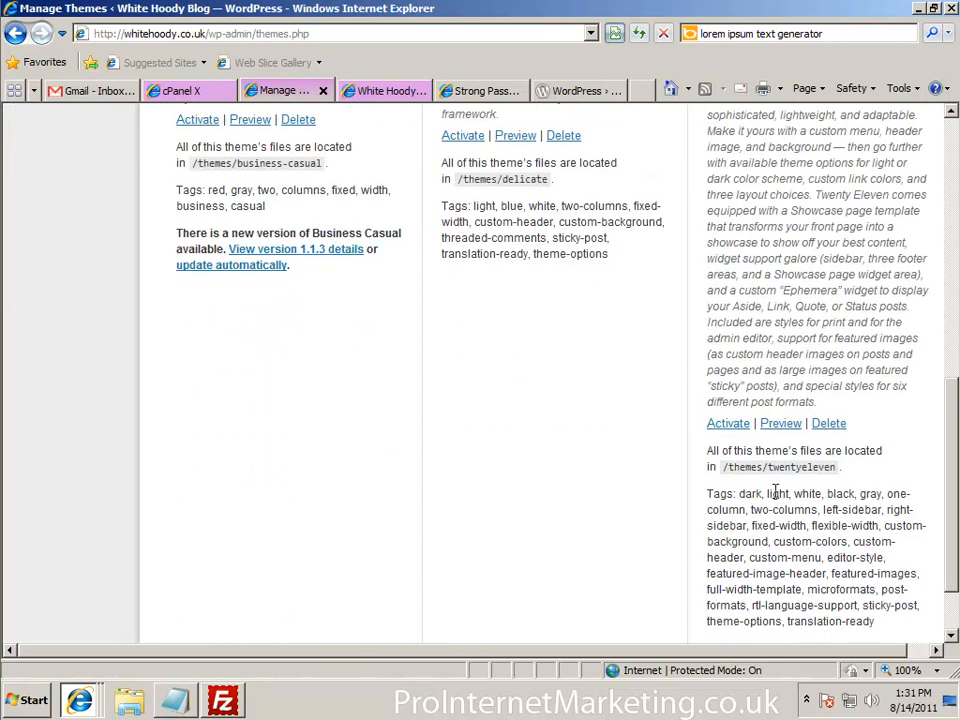
{"action": "left_click", "coordinate": [740, 424]}
Reload the live White Hoody Blog home page and look over its header, posts and sidebar.
{"action": "left_click", "coordinate": [400, 90]}
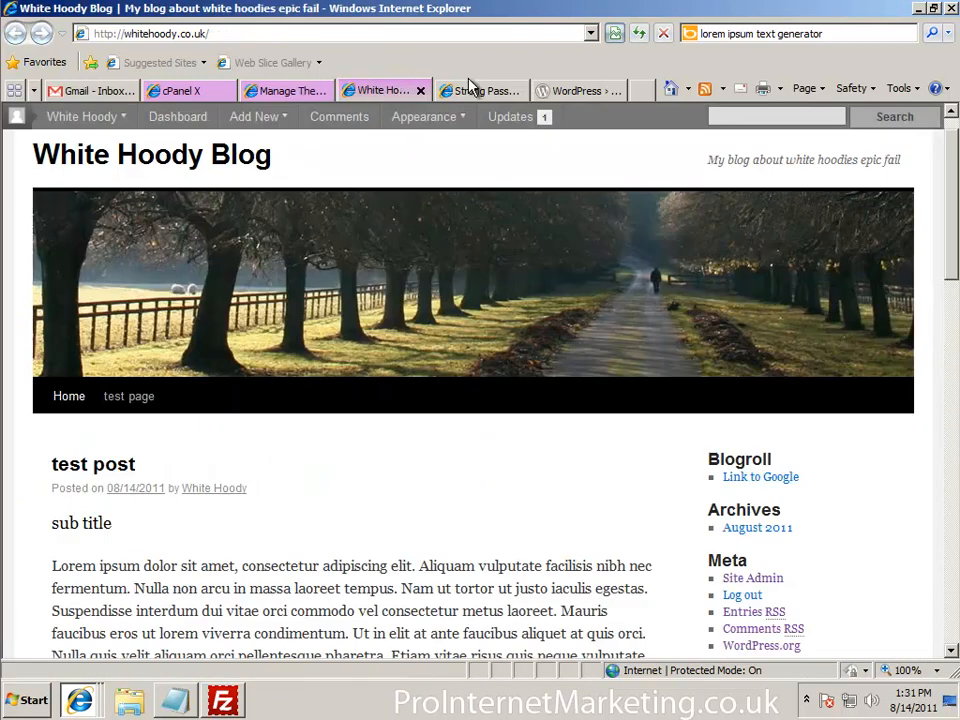
{"action": "left_click", "coordinate": [640, 33]}
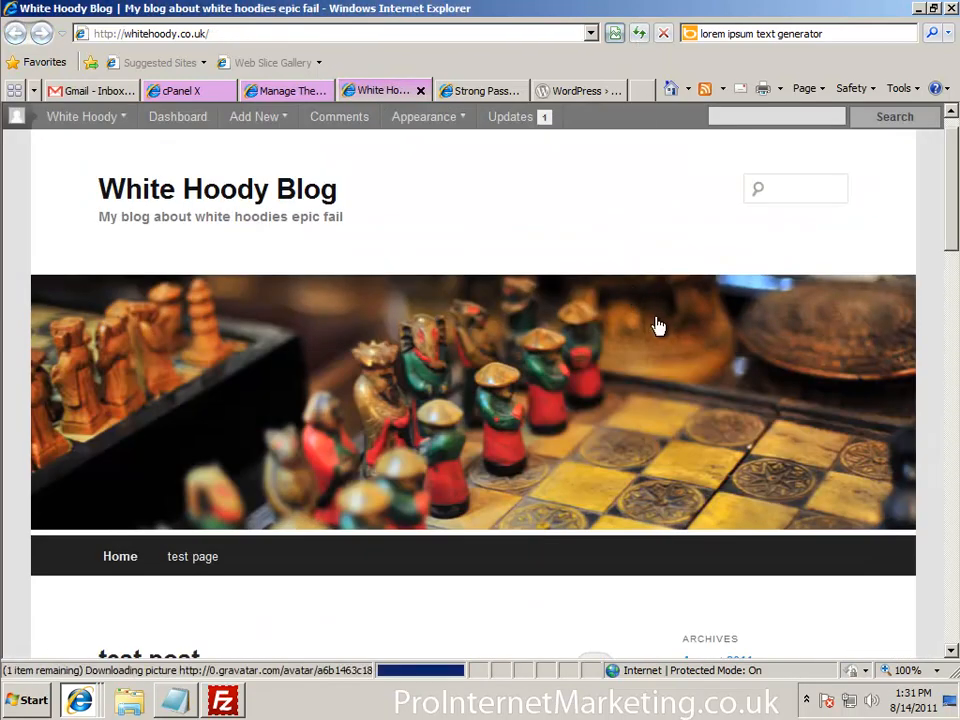
{"action": "scroll", "coordinate": [650, 310], "scroll_direction": "down", "scroll_amount": 3}
{"action": "scroll", "coordinate": [700, 338], "scroll_direction": "down", "scroll_amount": 3}
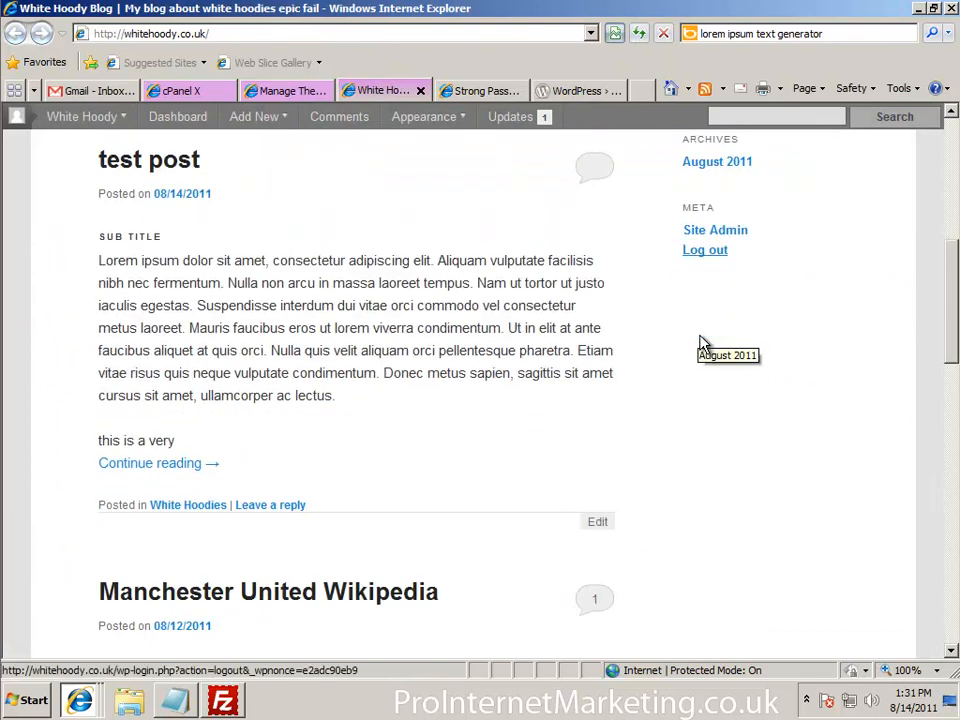
{"action": "scroll", "coordinate": [703, 343], "scroll_direction": "up", "scroll_amount": 3}
{"action": "mouse_move", "coordinate": [951, 240]}
{"action": "left_mouse_down"}
{"action": "mouse_move", "coordinate": [951, 178]}
{"action": "mouse_move", "coordinate": [940, 420]}
{"action": "mouse_move", "coordinate": [945, 617]}
{"action": "mouse_move", "coordinate": [949, 265]}
{"action": "left_mouse_up"}
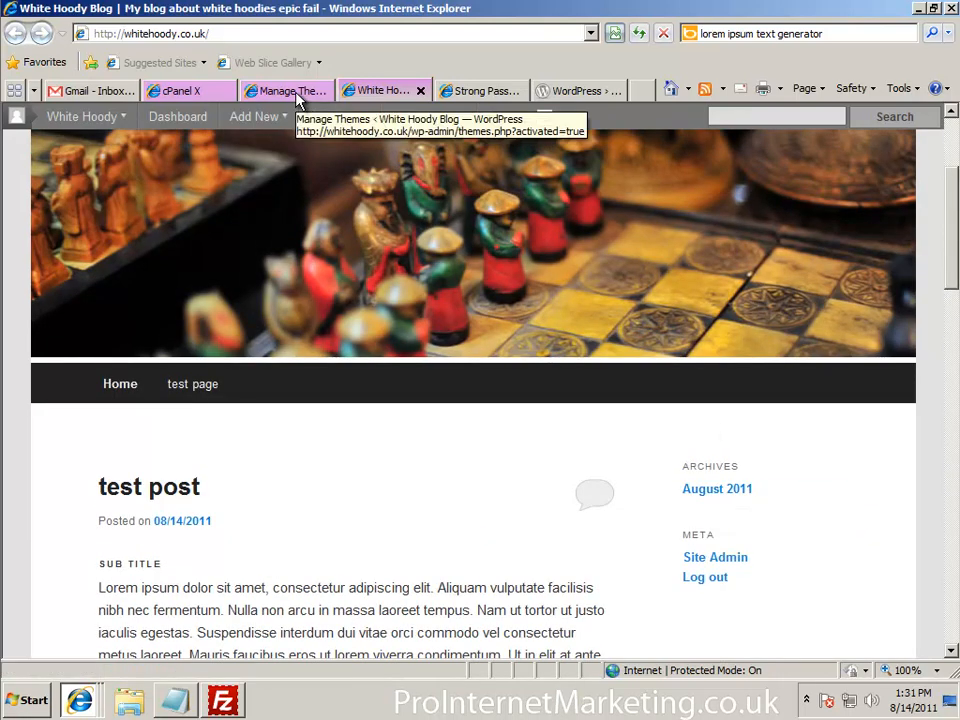
Return FileZilla's remote listing to wp-content, and open the Coraline theme's page from WordPress.org's Most Popular themes in Internet Explorer.
{"action": "left_click", "coordinate": [222, 700]}
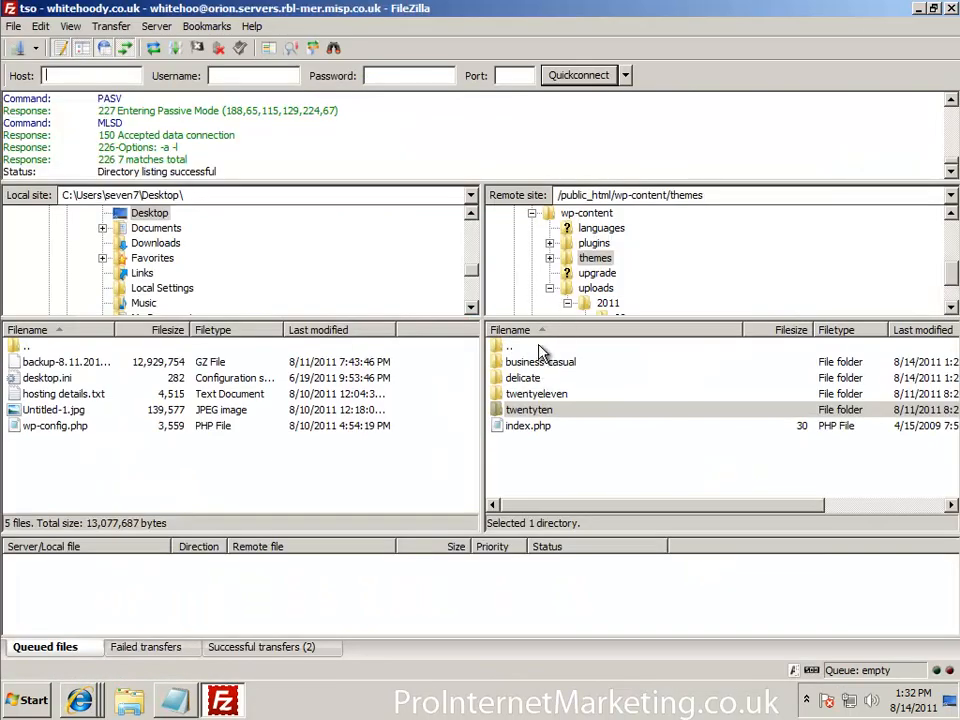
{"action": "double_click", "coordinate": [536, 346]}
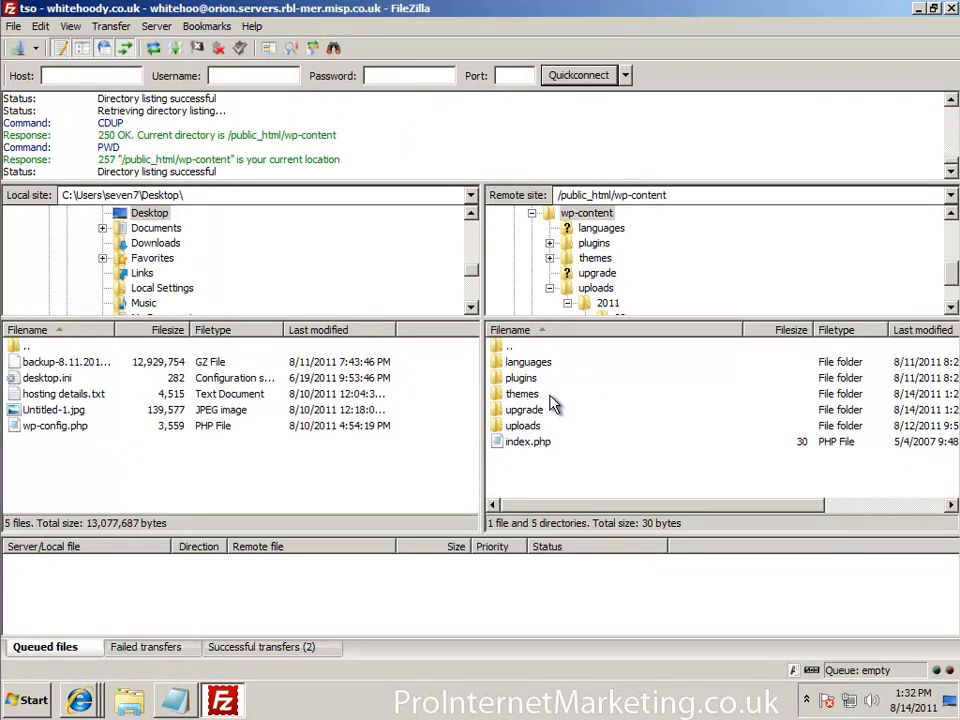
{"action": "left_click", "coordinate": [80, 700]}
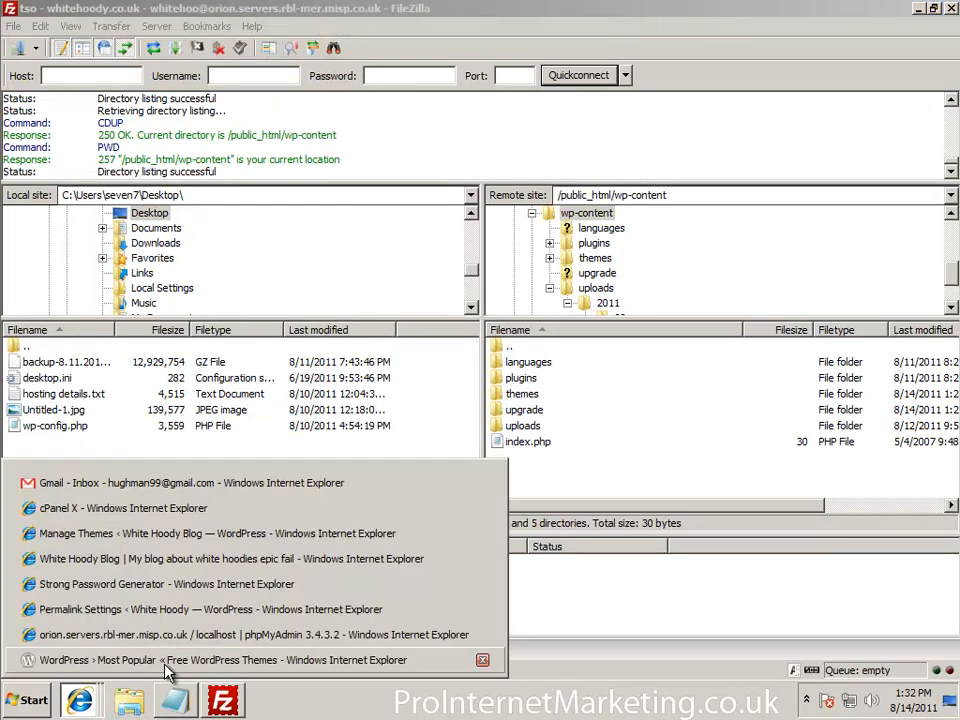
{"action": "left_click", "coordinate": [140, 660]}
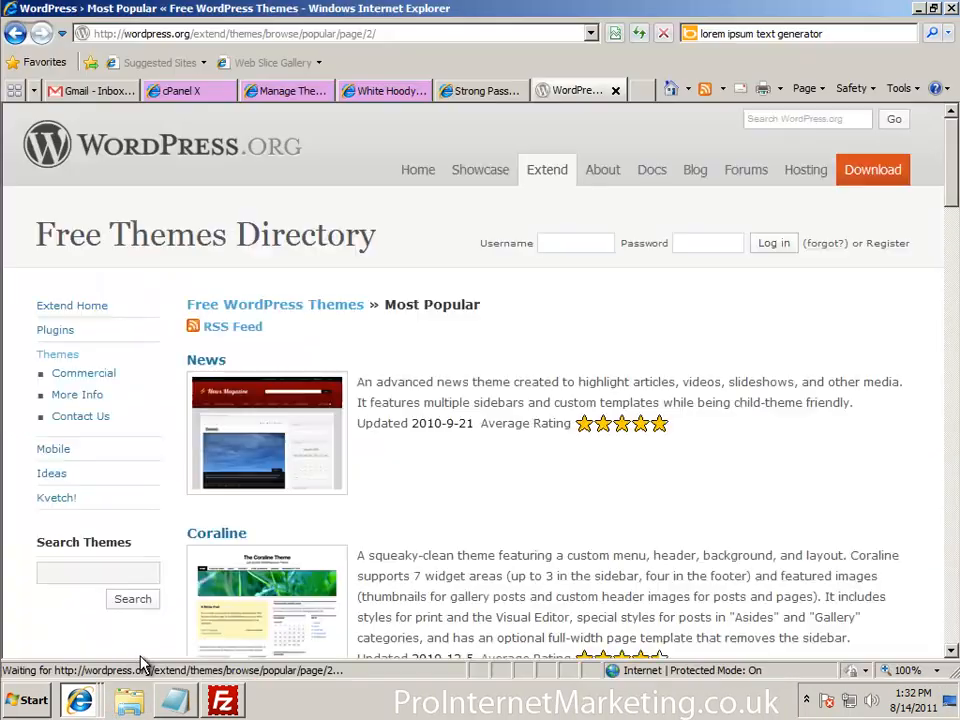
{"action": "scroll", "coordinate": [277, 423], "scroll_direction": "down", "scroll_amount": 3}
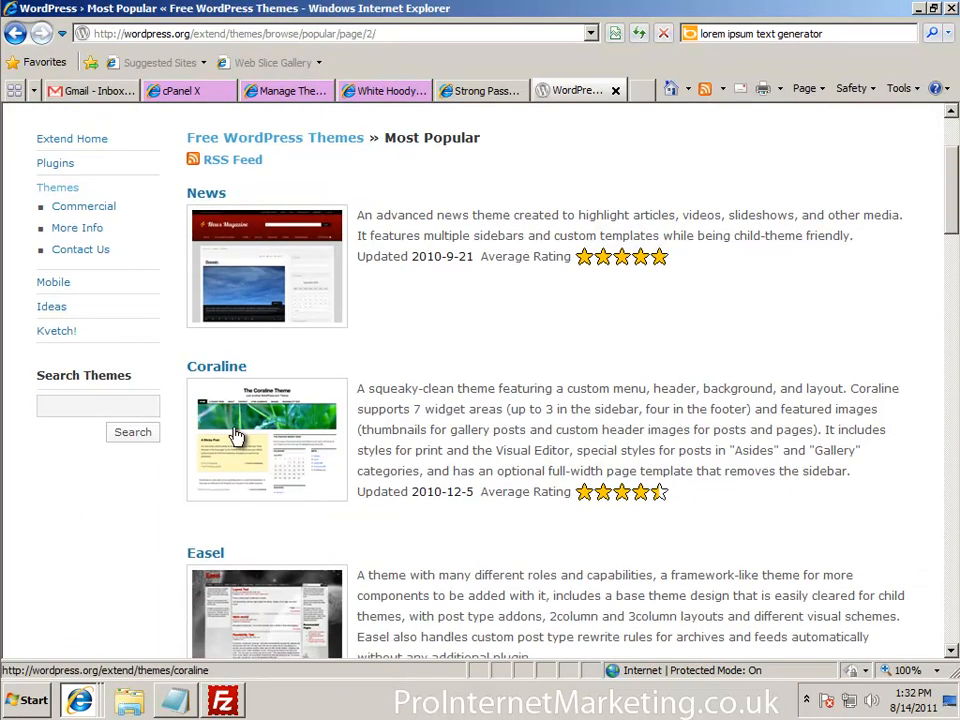
{"action": "left_click", "coordinate": [233, 434]}
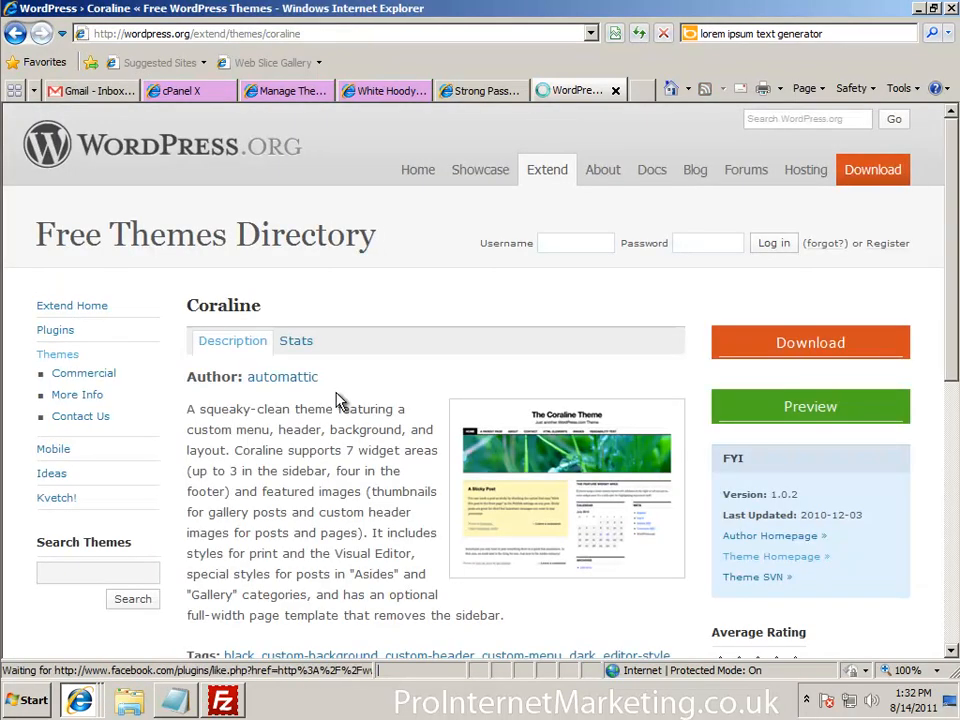
Download the Coraline theme archive coraline.1.0.2.zip to the Desktop.
{"action": "left_click", "coordinate": [815, 345]}
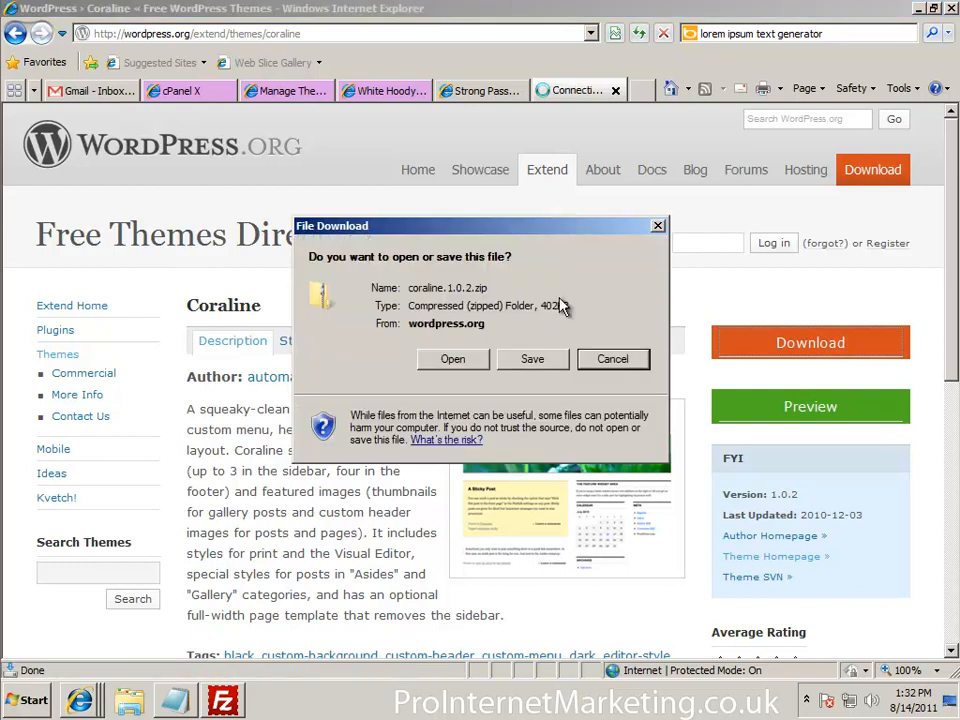
{"action": "left_click", "coordinate": [532, 359]}
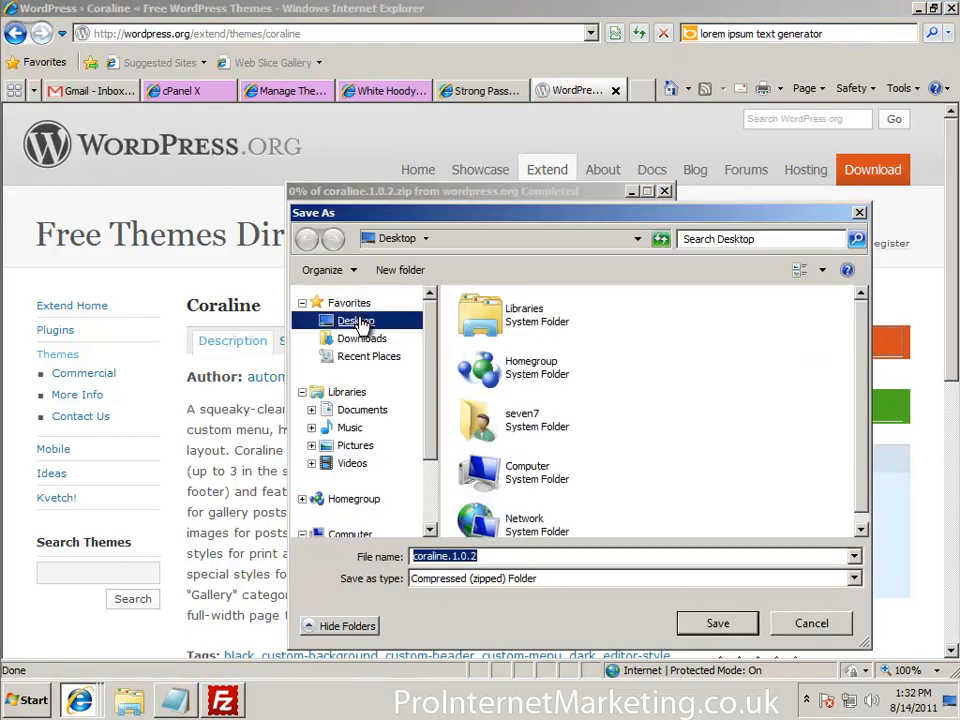
{"action": "left_click", "coordinate": [731, 630]}
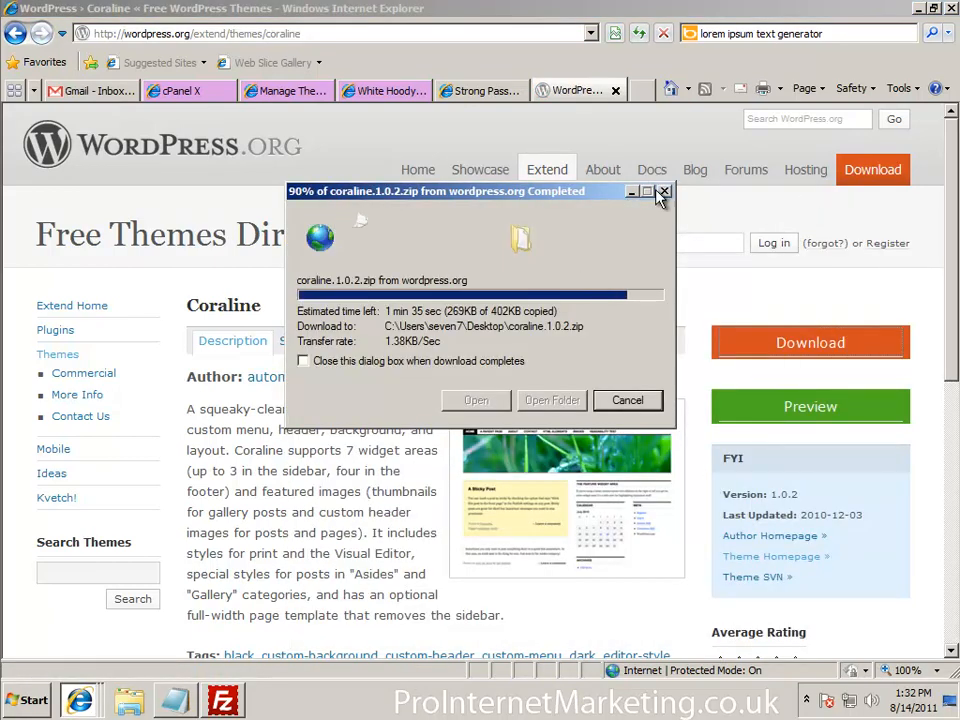
{"action": "left_click", "coordinate": [918, 9]}
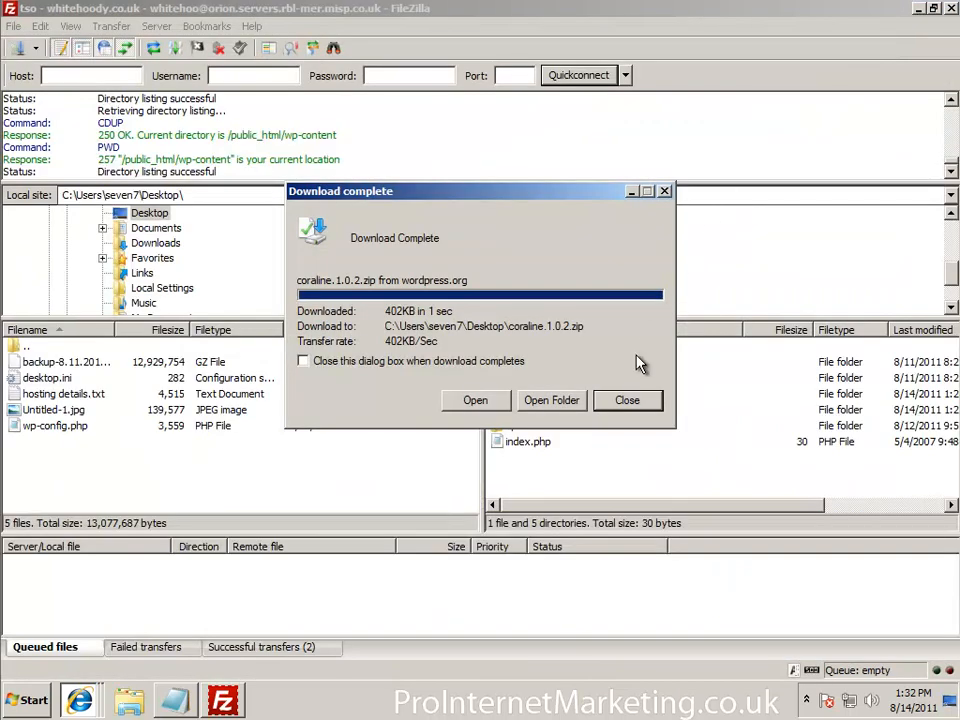
{"action": "left_click", "coordinate": [624, 400]}
Extract the coraline.1.0.2 archive on the Windows desktop into C:\Users\seven7\Desktop\coraline.1.0.2.
{"action": "key", "text": "super+d"}
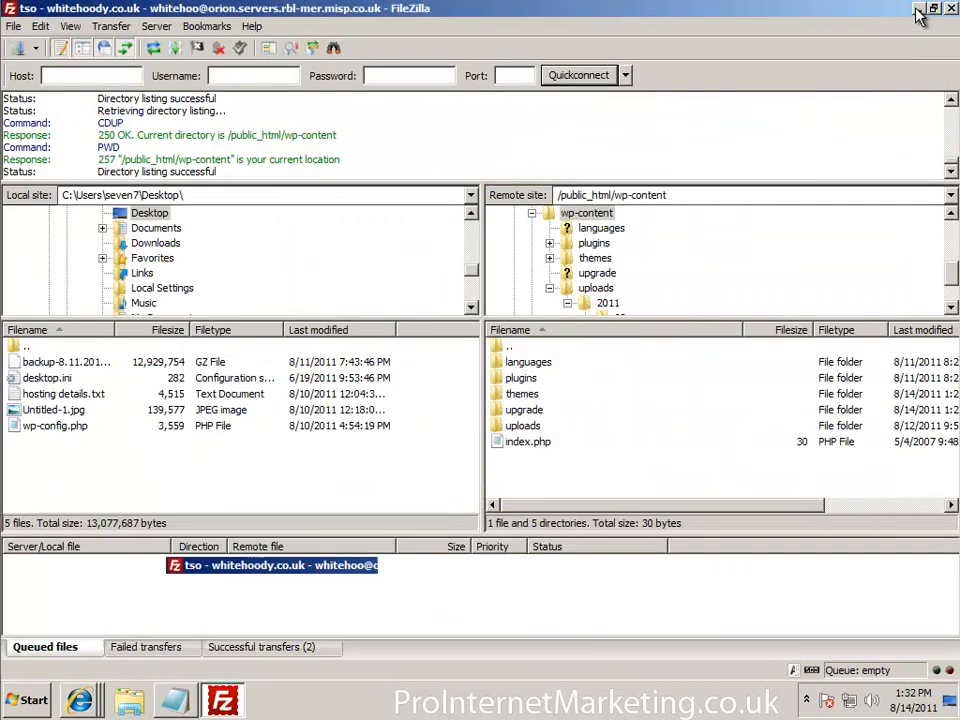
{"action": "right_click", "coordinate": [36, 610]}
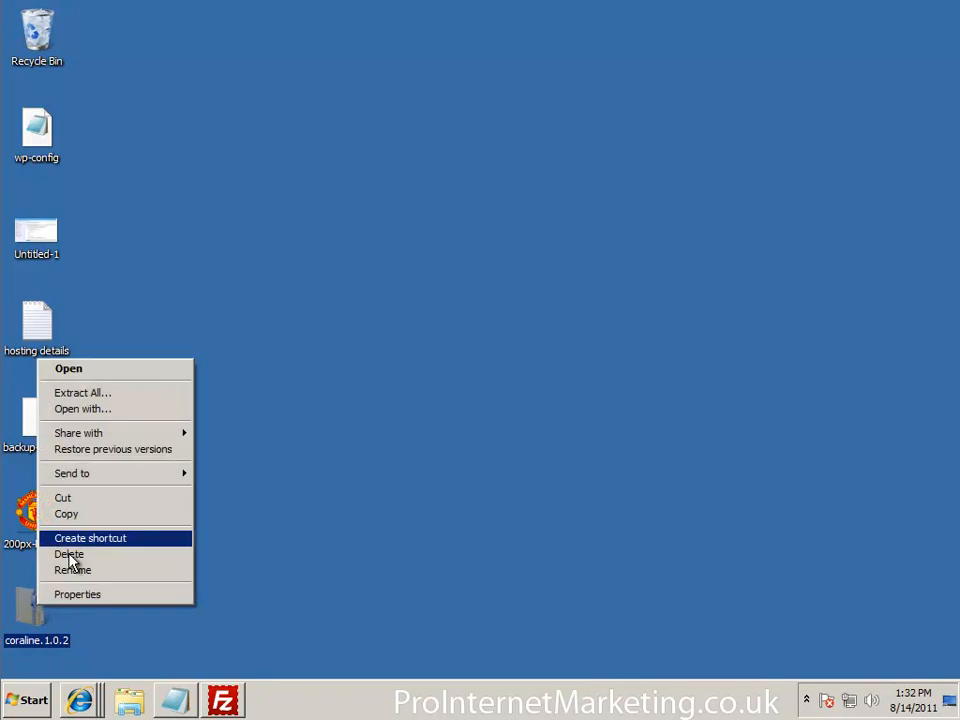
{"action": "left_click", "coordinate": [106, 395]}
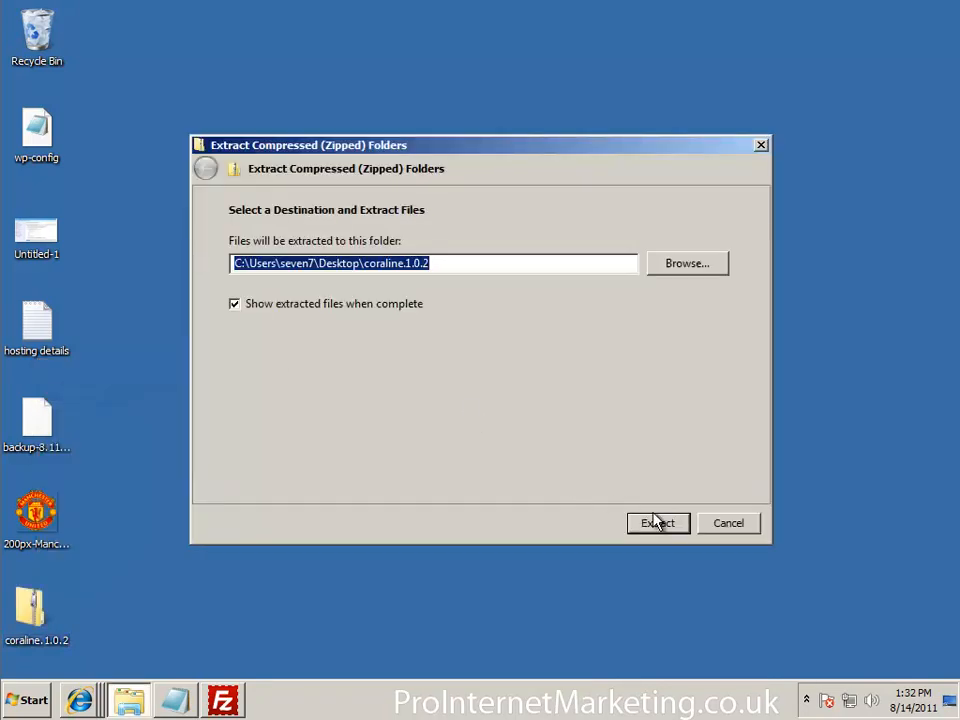
{"action": "left_click", "coordinate": [657, 522]}
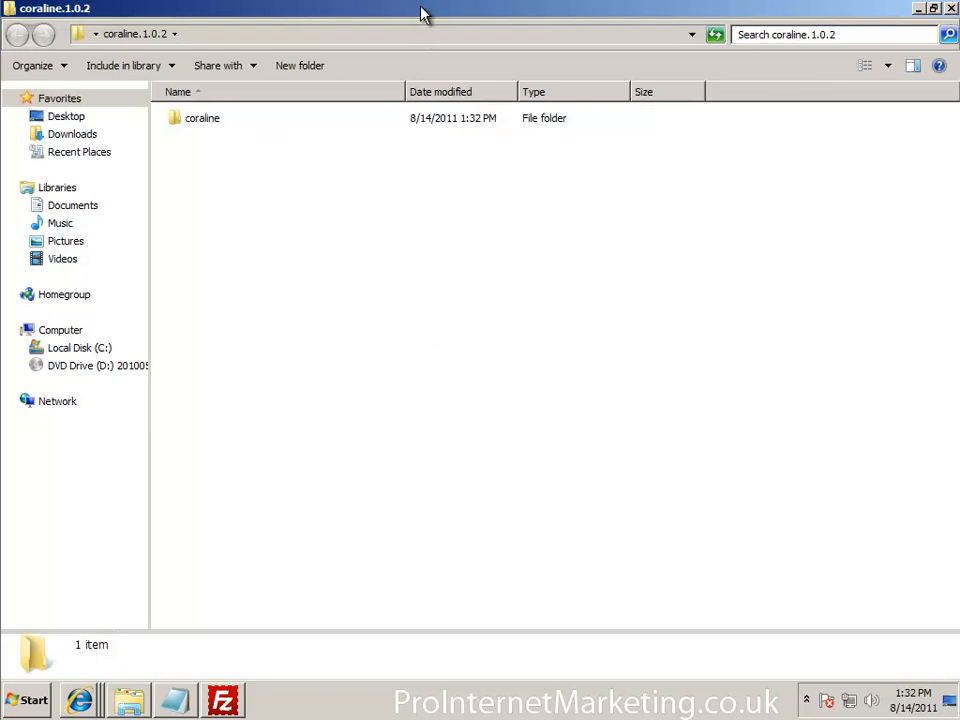
Switch to FileZilla and refresh the local Desktop and remote wp-content listings.
{"action": "left_click", "coordinate": [226, 695]}
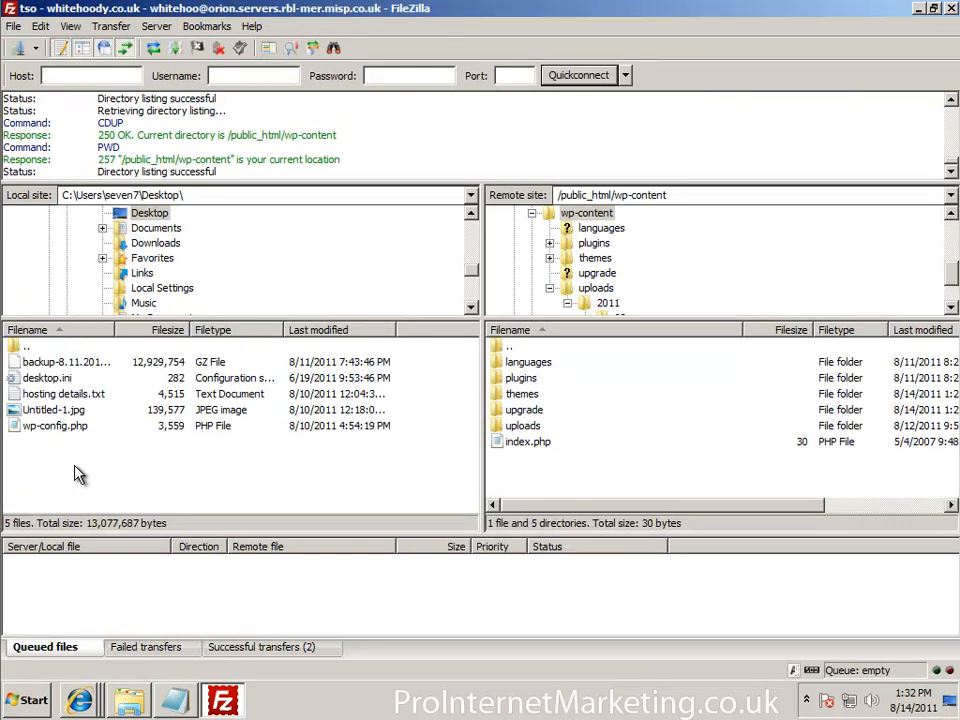
{"action": "key", "text": "F5"}
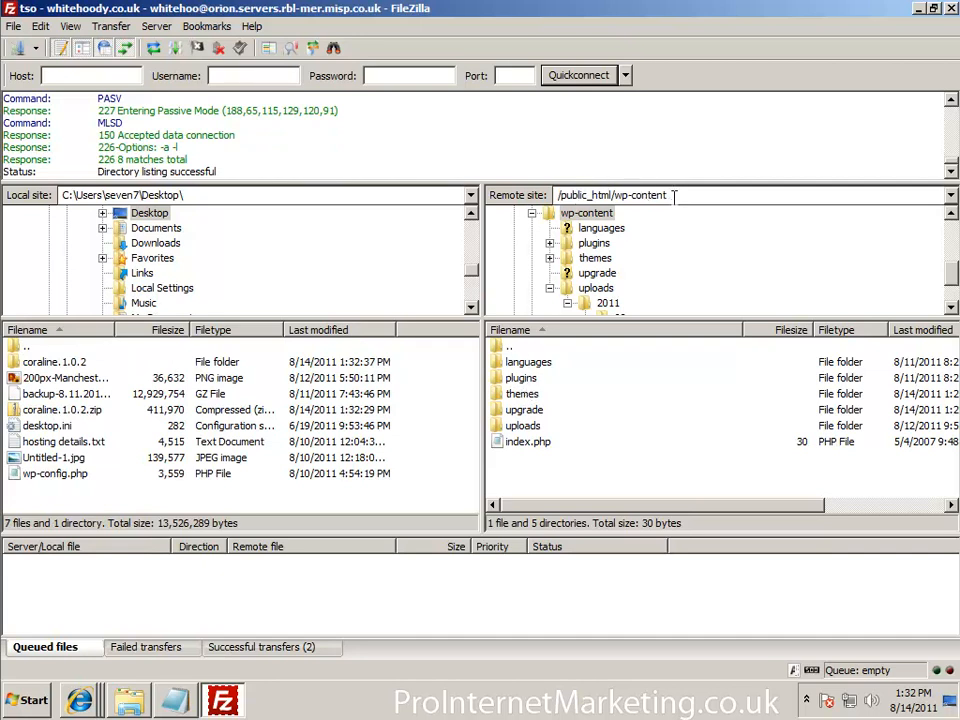
Open the remote themes folder and inspect the contents of the extracted coraline.1.0.2 folder on the local Desktop.
{"action": "double_click", "coordinate": [531, 395]}
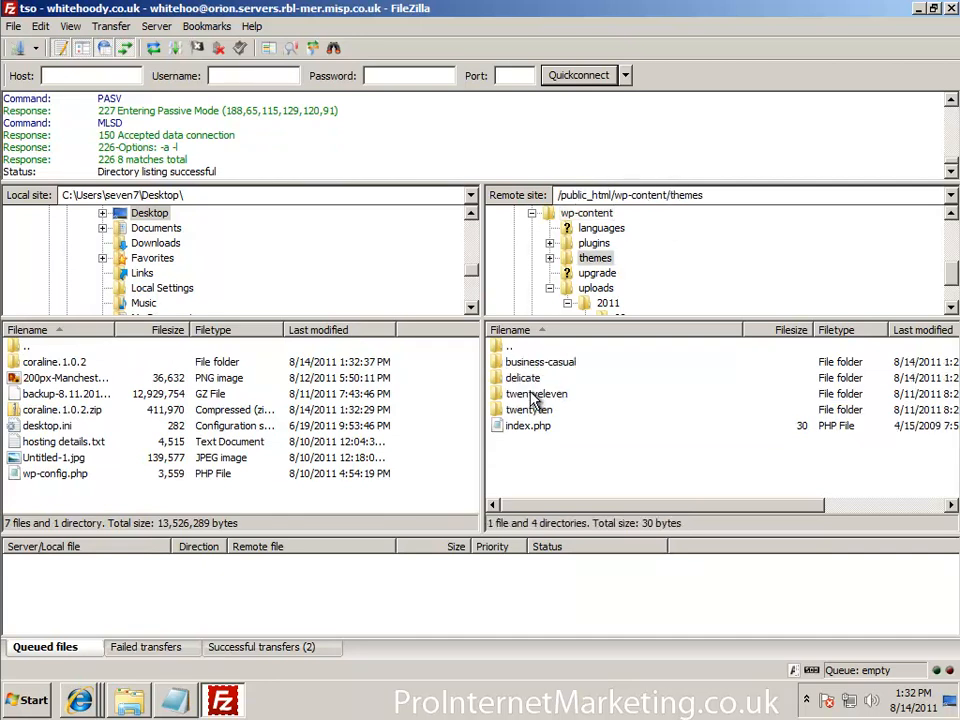
{"action": "double_click", "coordinate": [85, 368]}
{"action": "key", "text": "BackSpace"}
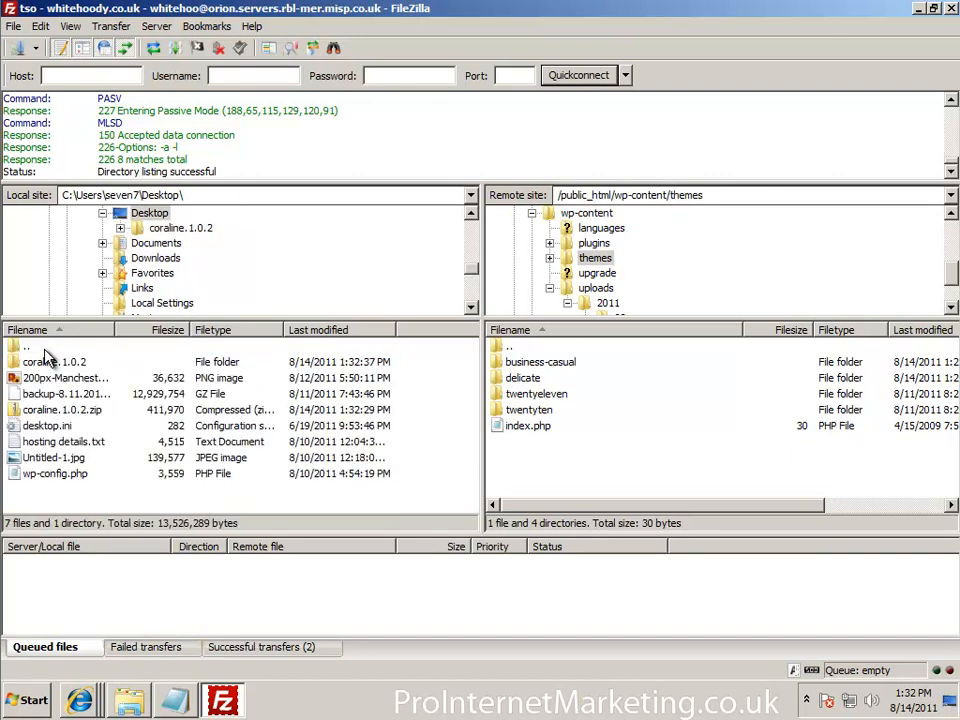
{"action": "double_click", "coordinate": [55, 365]}
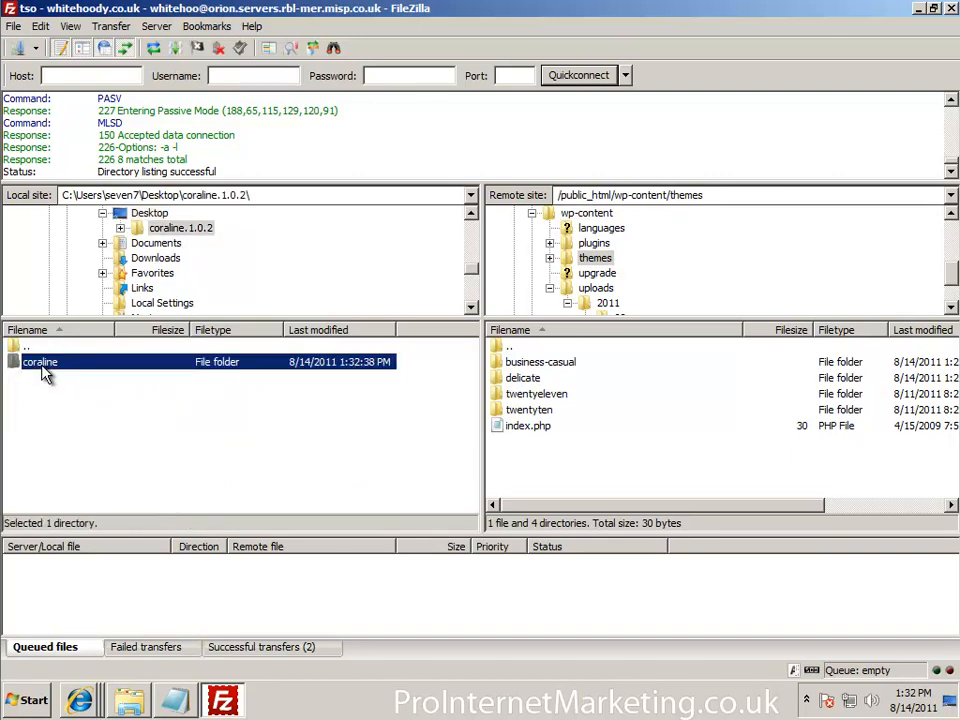
{"action": "double_click", "coordinate": [40, 364]}
{"action": "double_click", "coordinate": [47, 345]}
{"action": "left_click", "coordinate": [20, 365]}
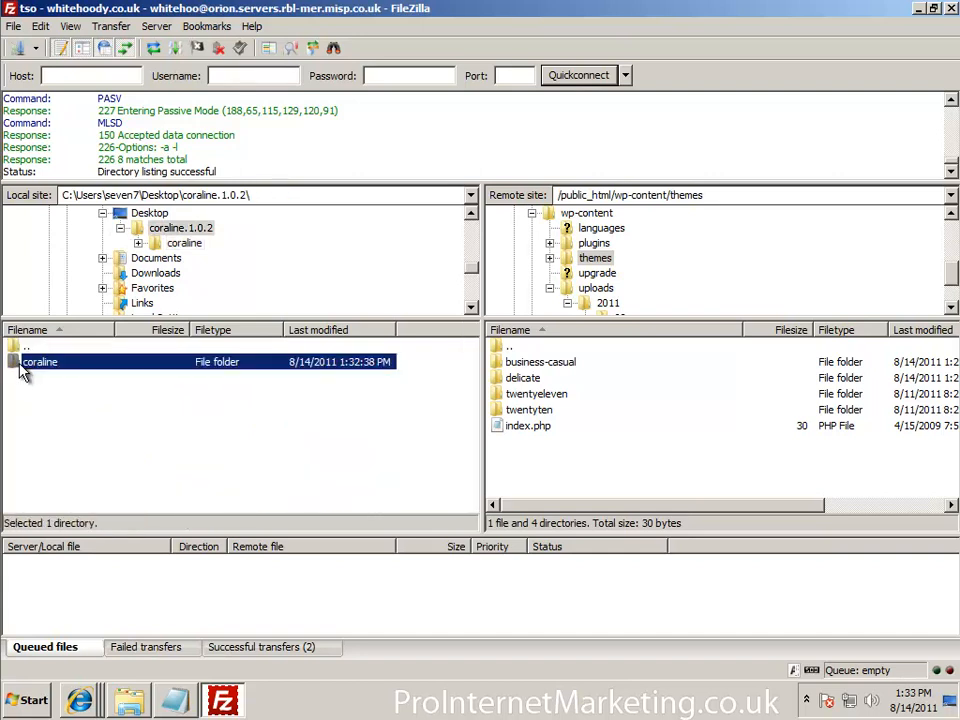
Upload the coraline.1.0.2 folder from the local Desktop to /public_html/wp-content/themes on the server.
{"action": "key", "text": "BackSpace"}
{"action": "left_click", "coordinate": [48, 366]}
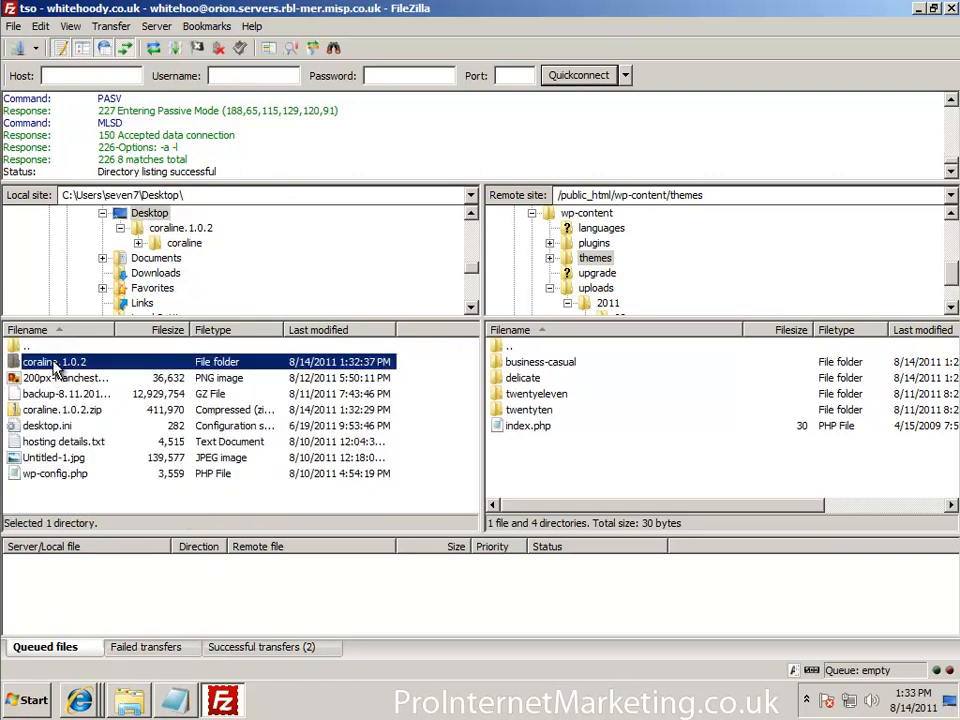
{"action": "double_click", "coordinate": [68, 367]}
{"action": "left_click", "coordinate": [60, 374]}
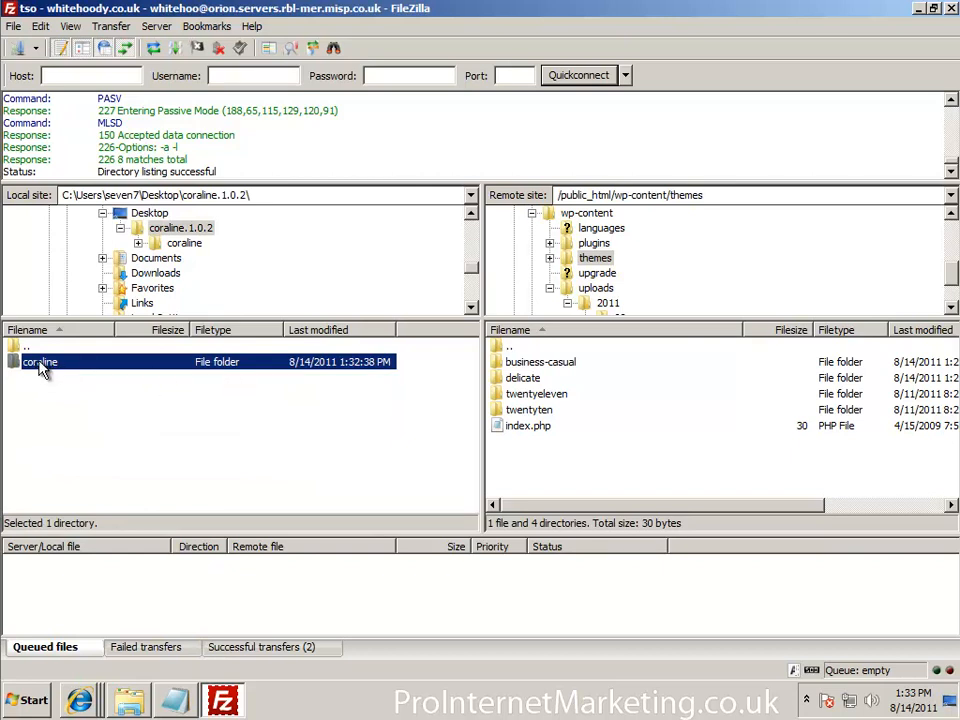
{"action": "double_click", "coordinate": [46, 347]}
{"action": "left_click_drag", "start_coordinate": [52, 364], "coordinate": [566, 466]}
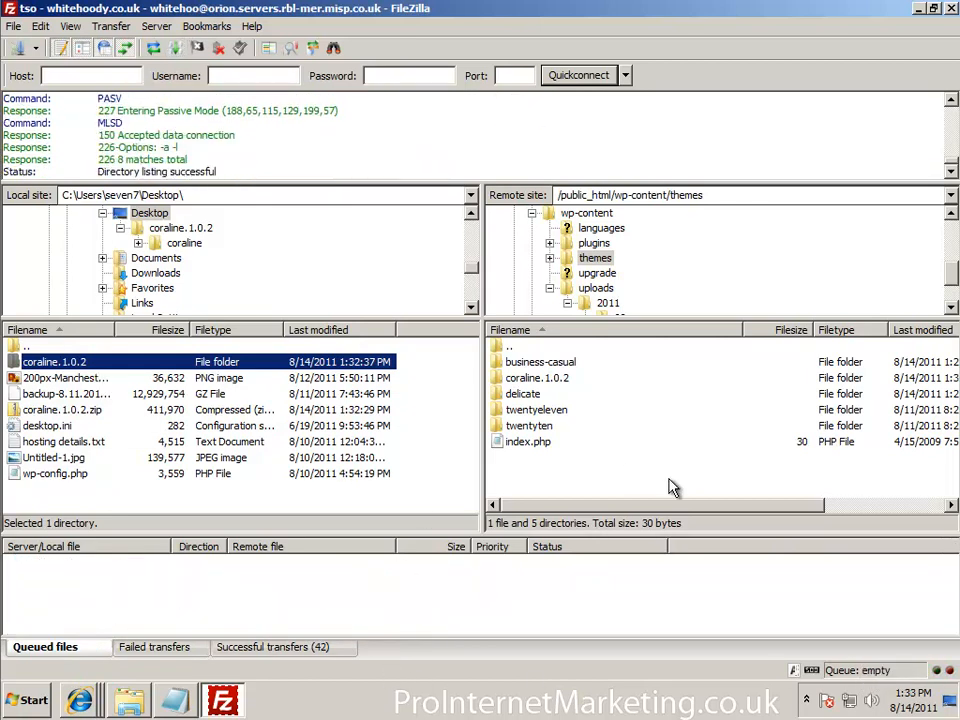
Switch to Internet Explorer, reload the blog's Manage Themes page, and examine the file location listed for Coraline 1.0.2.
{"action": "left_click", "coordinate": [228, 708]}
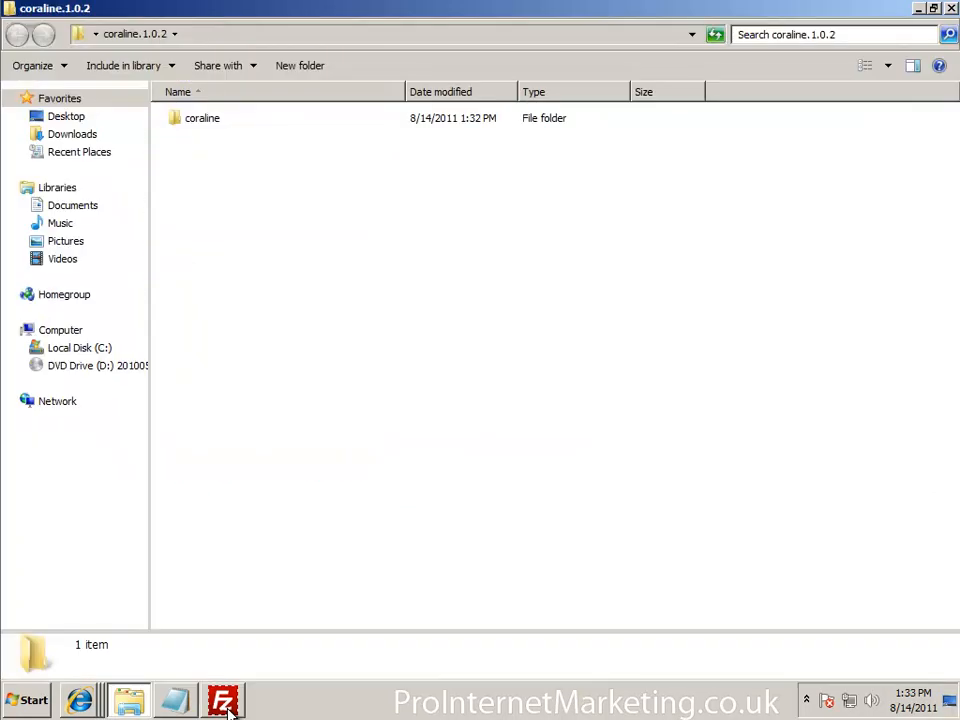
{"action": "mouse_move", "coordinate": [75, 700]}
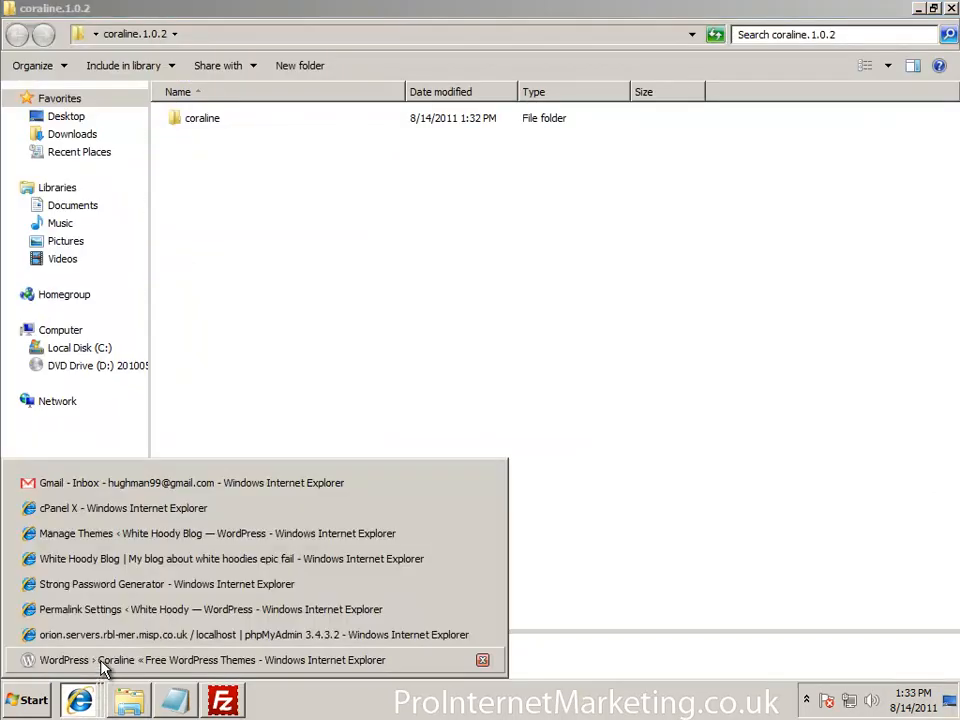
{"action": "left_click", "coordinate": [100, 537]}
{"action": "left_click", "coordinate": [639, 34]}
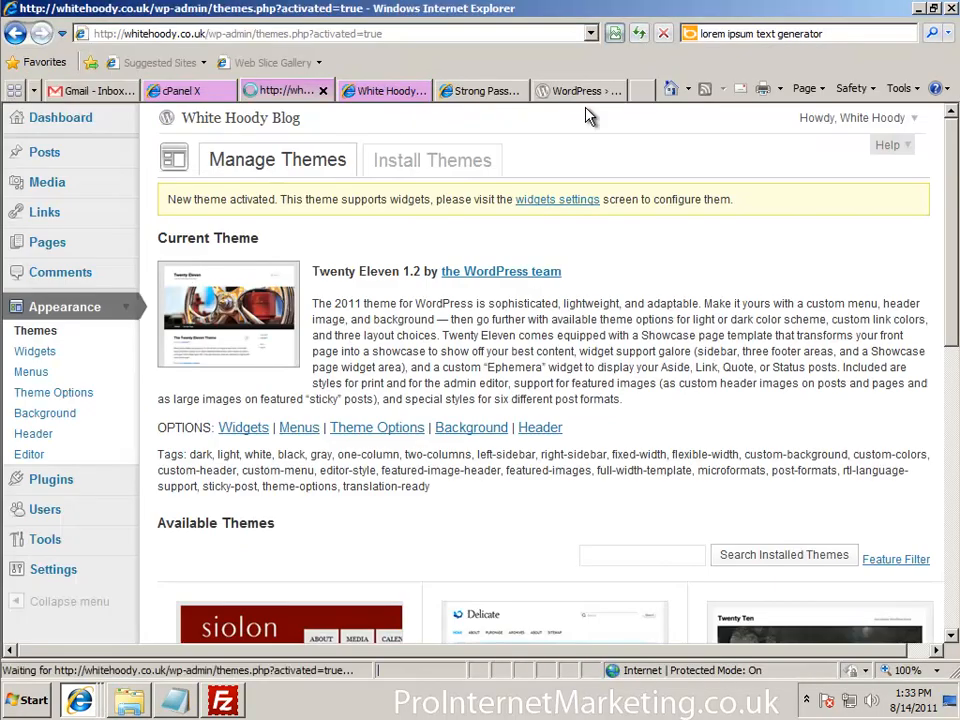
{"action": "scroll", "coordinate": [435, 391], "scroll_direction": "down", "scroll_amount": 6}
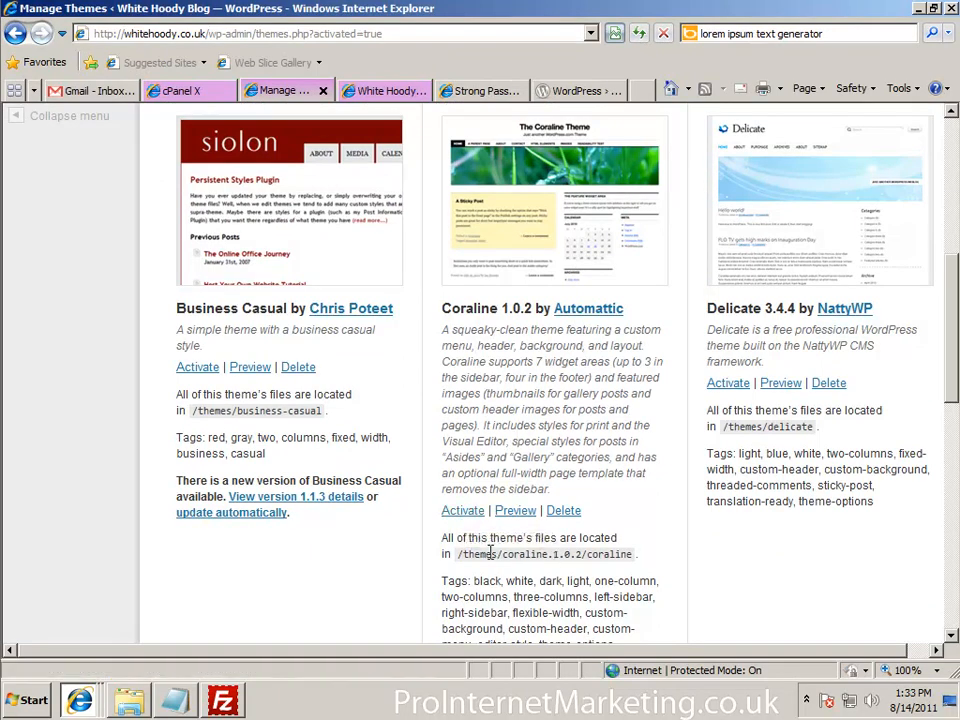
{"action": "left_click_drag", "start_coordinate": [456, 554], "coordinate": [634, 555]}
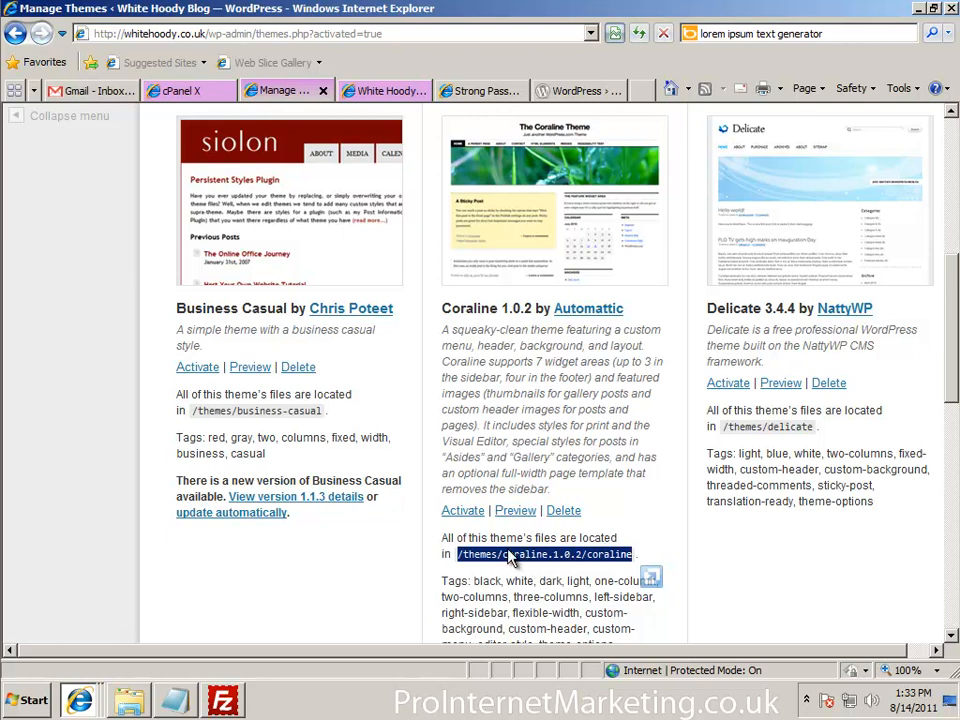
{"action": "left_click", "coordinate": [575, 561]}
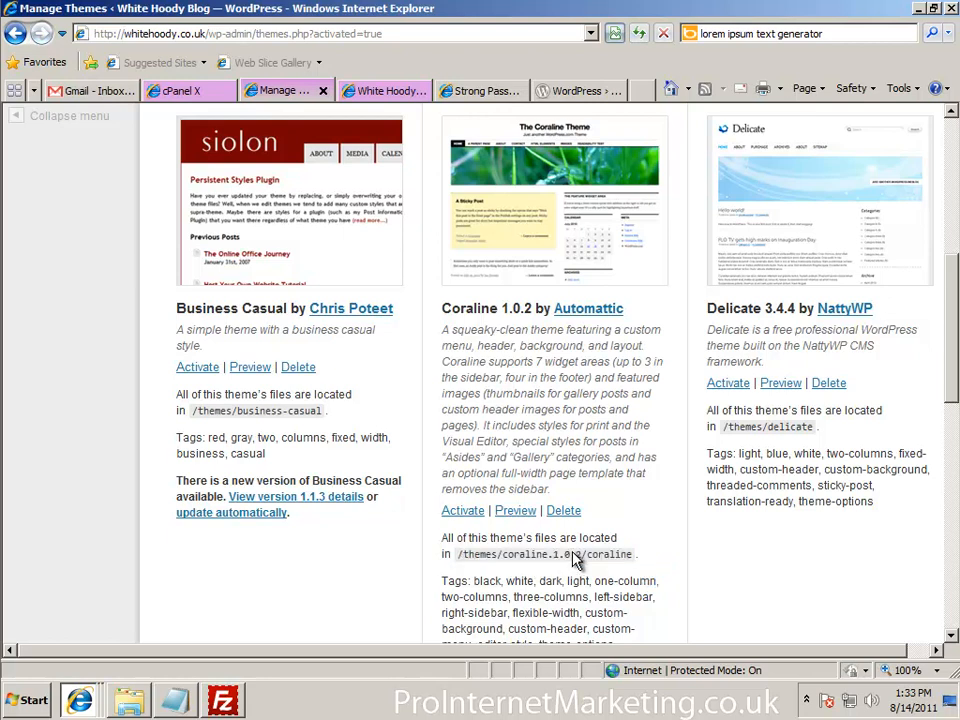
Activate the Coraline 1.0.2 theme and reload the White Hoody Blog home page to review its appearance.
{"action": "left_click", "coordinate": [460, 510]}
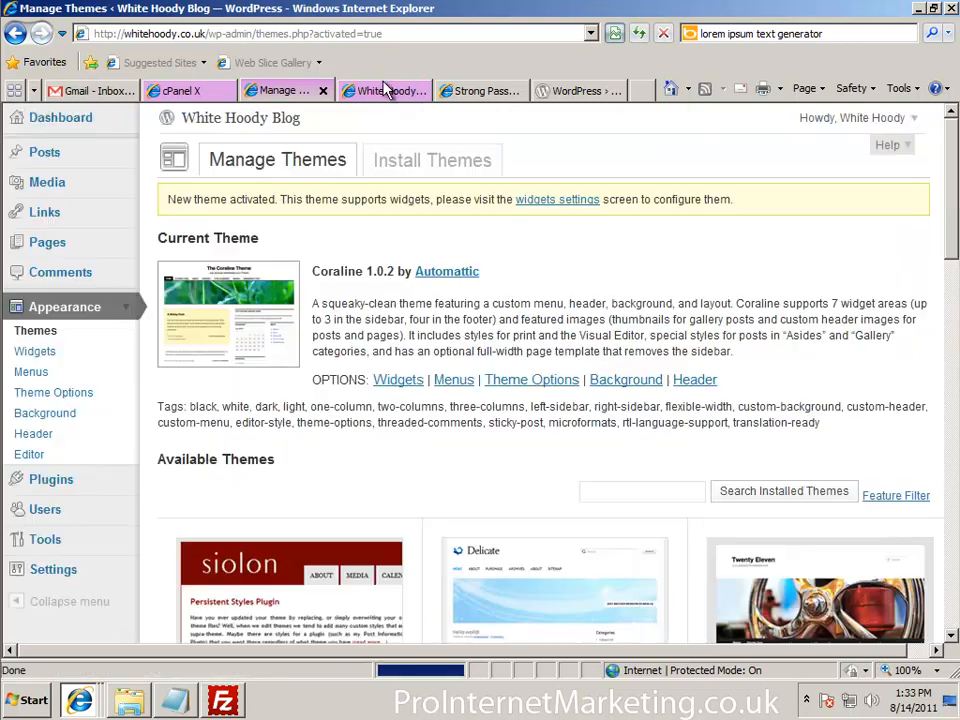
{"action": "left_click", "coordinate": [394, 90]}
{"action": "left_click", "coordinate": [639, 33]}
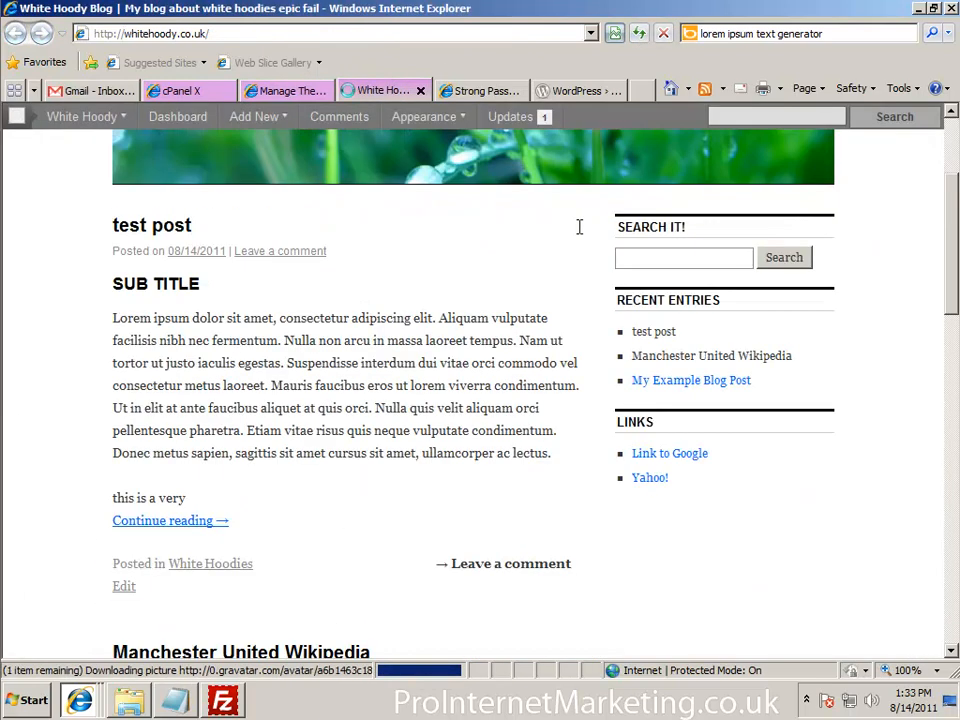
{"action": "scroll", "coordinate": [580, 227], "scroll_direction": "up", "scroll_amount": 3}
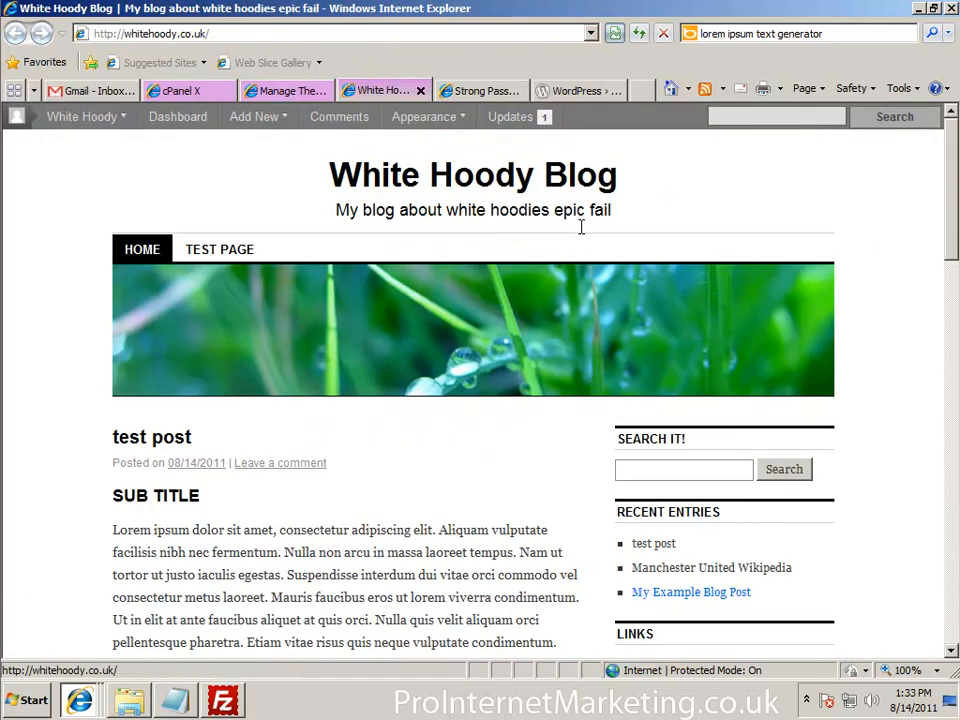
{"action": "scroll", "coordinate": [580, 227], "scroll_direction": "down", "scroll_amount": 6}
{"action": "scroll", "coordinate": [580, 227], "scroll_direction": "up", "scroll_amount": 6}
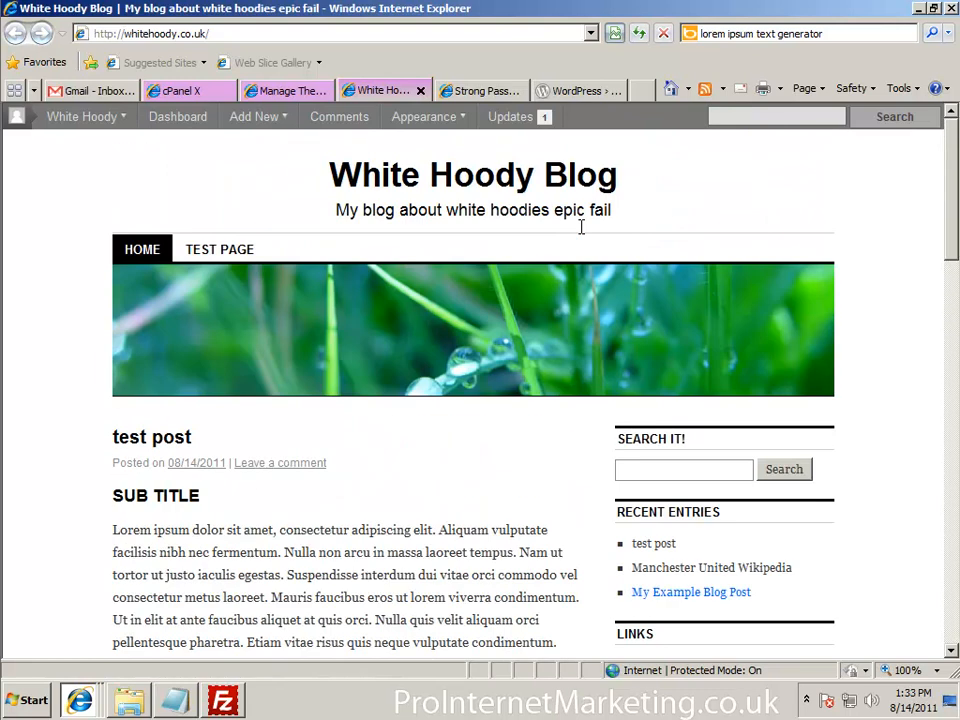
Switch to FileZilla, compare the contents of the local and remote coraline.1.0.2 folders, and return to Desktop and themes.
{"action": "left_click", "coordinate": [224, 700]}
{"action": "double_click", "coordinate": [60, 360]}
{"action": "left_click", "coordinate": [32, 368]}
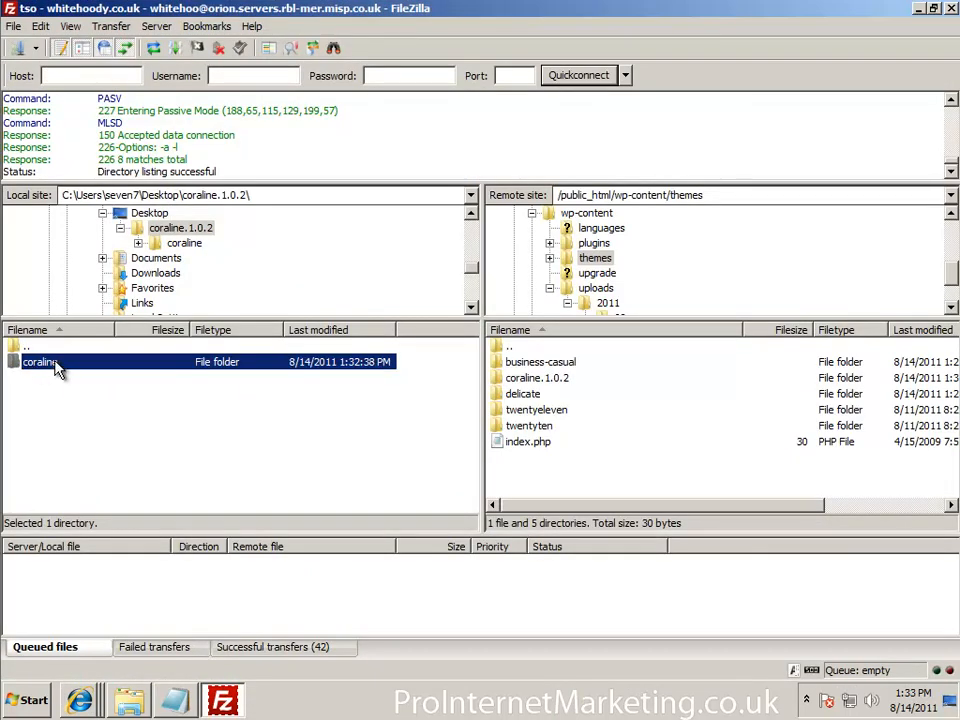
{"action": "double_click", "coordinate": [535, 378]}
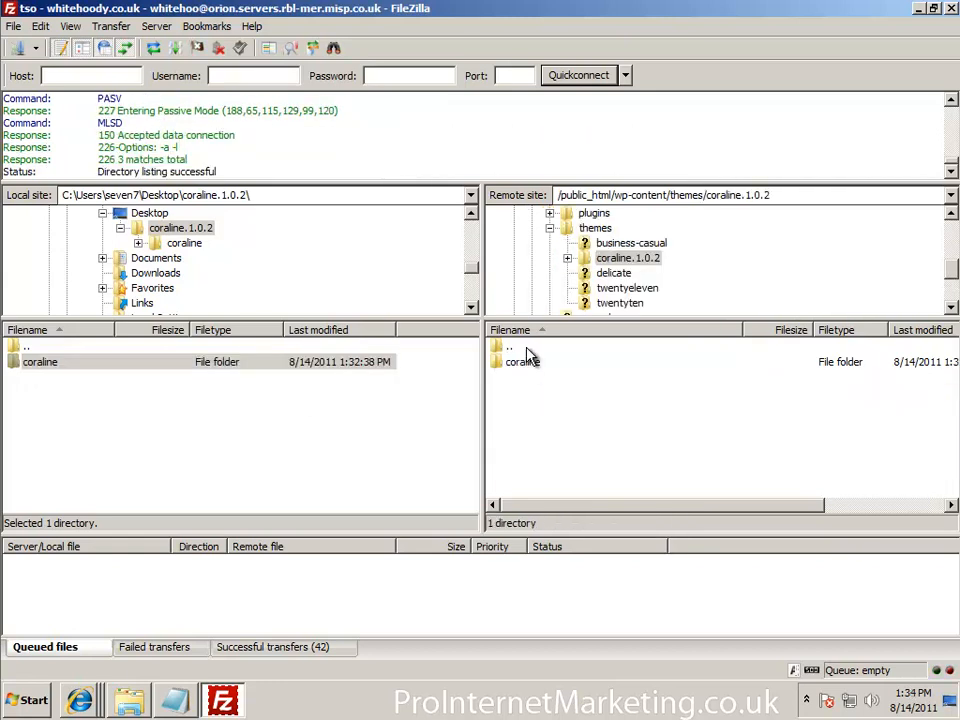
{"action": "double_click", "coordinate": [527, 349]}
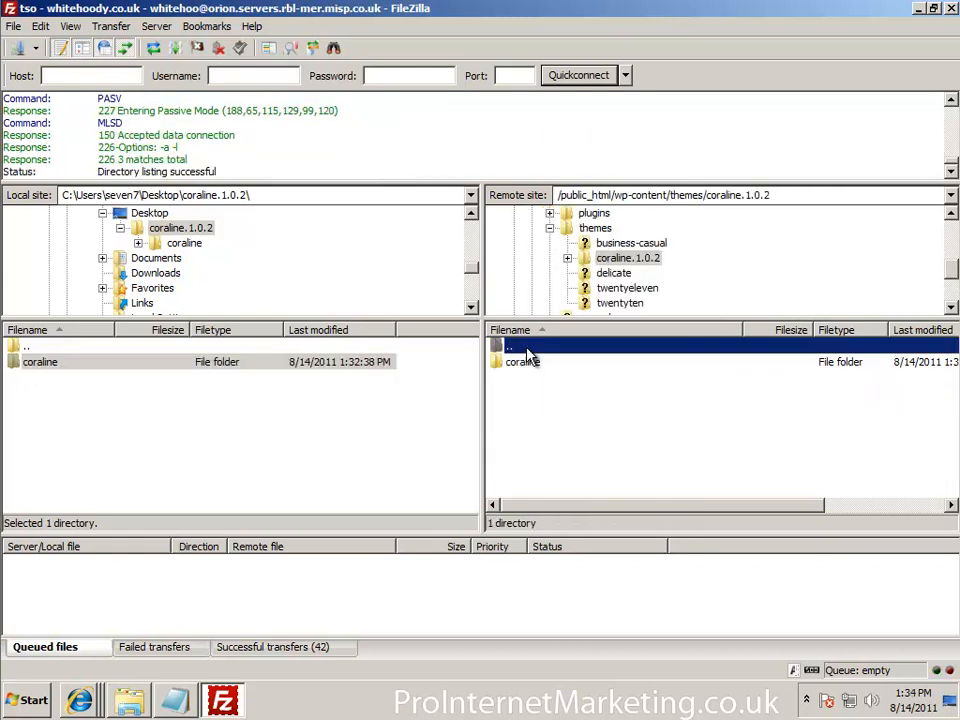
{"action": "double_click", "coordinate": [150, 348]}
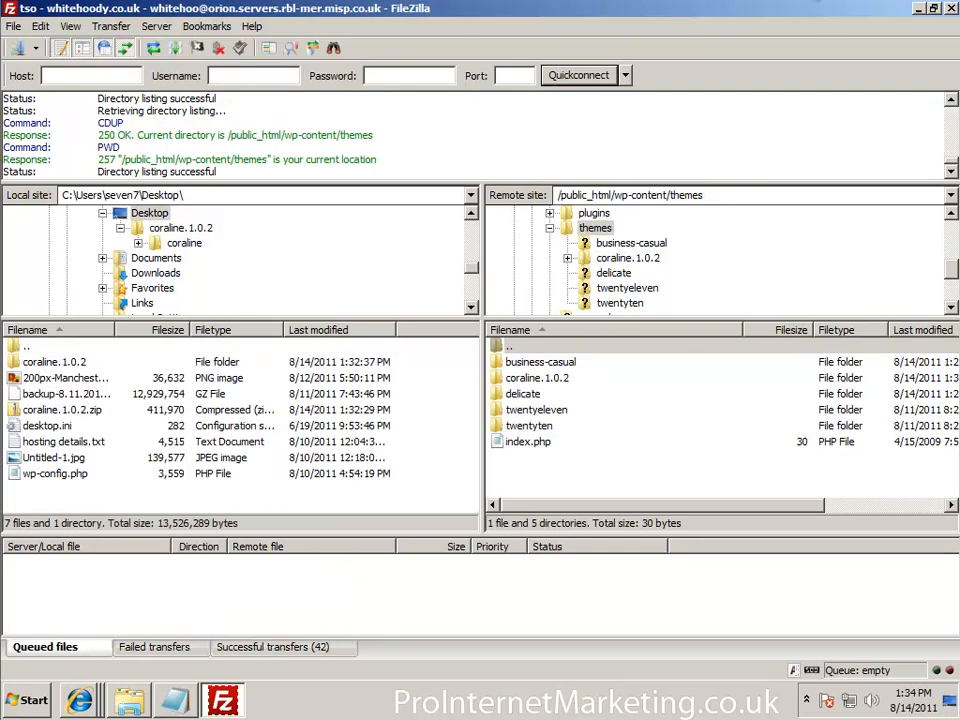
Return to Internet Explorer, activate the Twenty Eleven 1.2 theme, and reload the blog's home page to review it.
{"action": "left_click", "coordinate": [916, 9]}
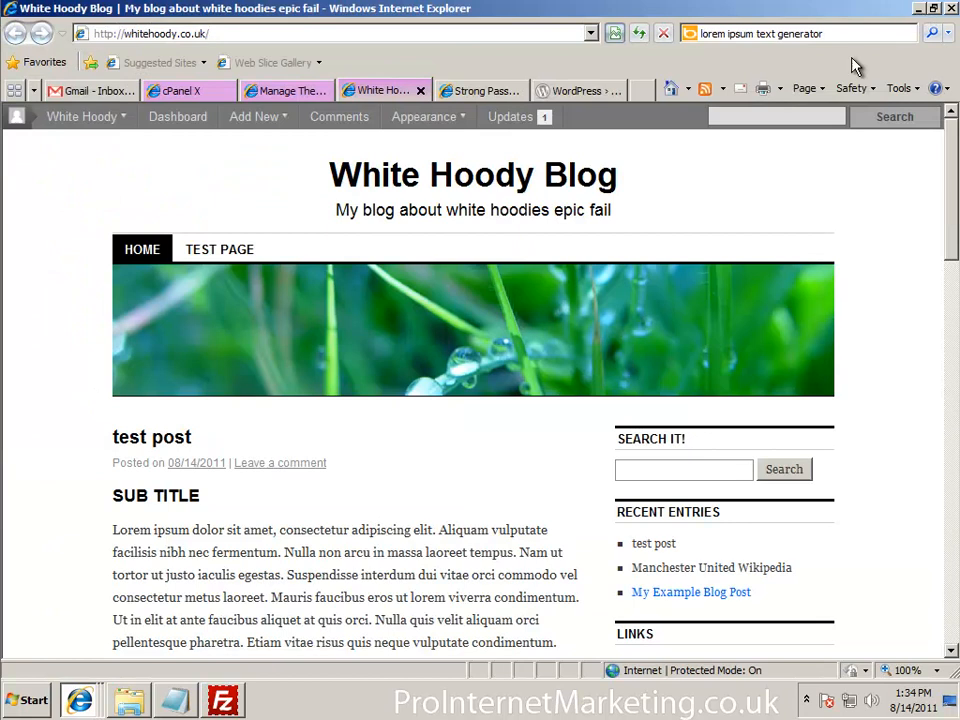
{"action": "left_click", "coordinate": [295, 92]}
{"action": "scroll", "coordinate": [767, 456], "scroll_direction": "down", "scroll_amount": 5}
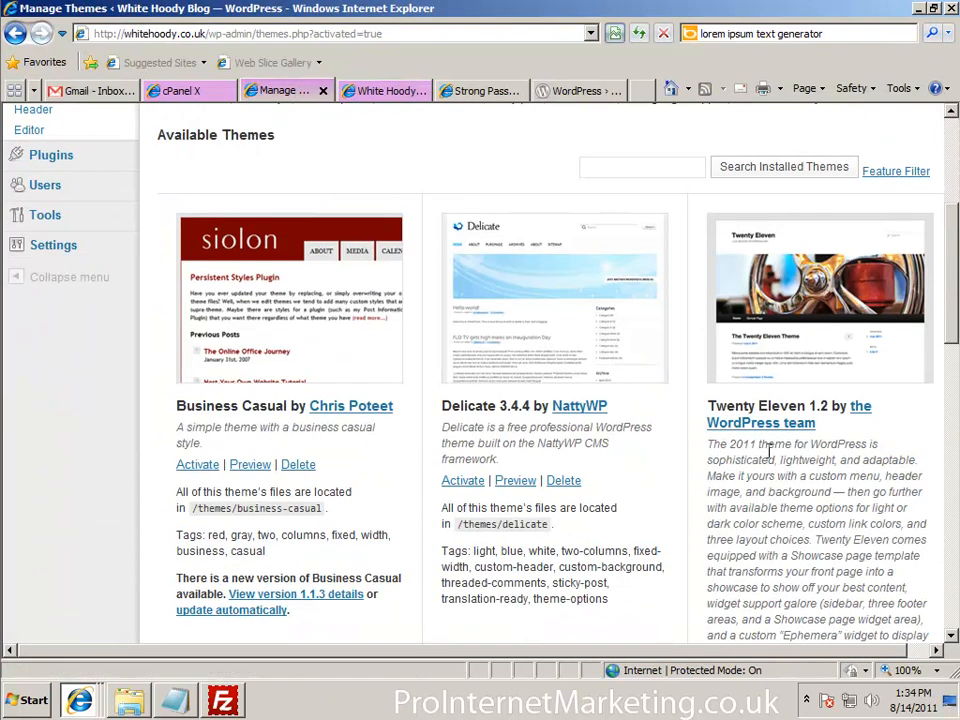
{"action": "left_click", "coordinate": [726, 526]}
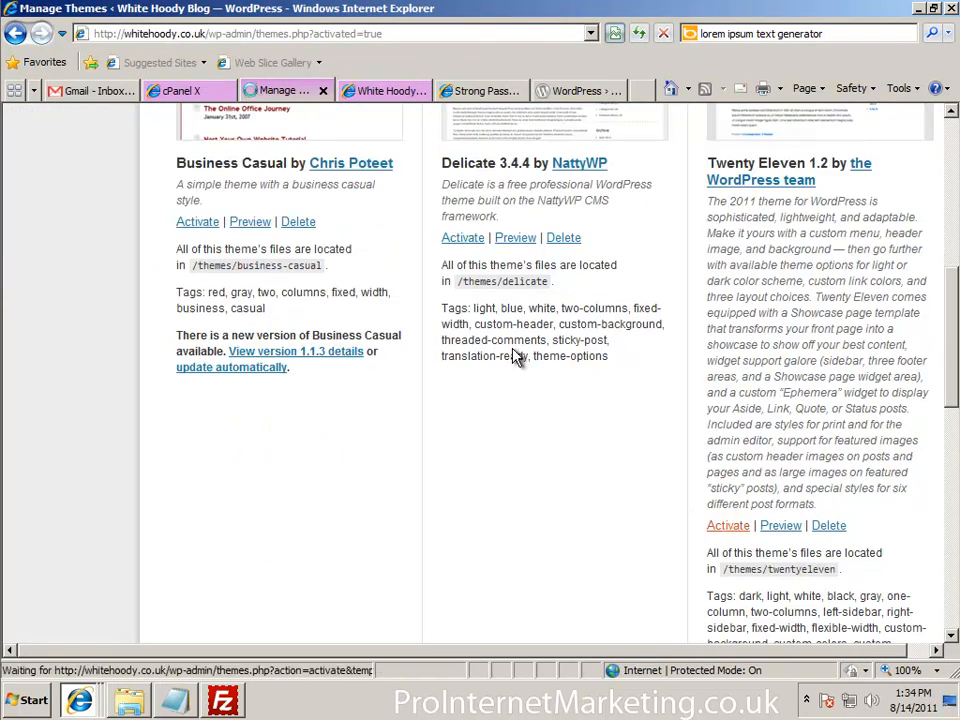
{"action": "left_click", "coordinate": [400, 91]}
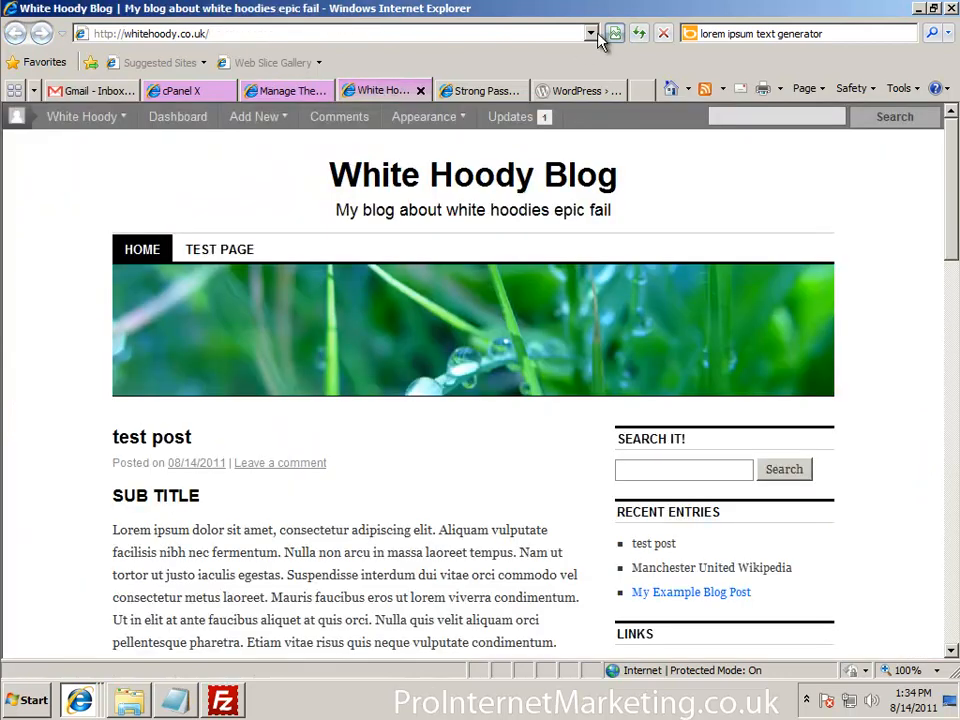
{"action": "left_click", "coordinate": [640, 33]}
{"action": "scroll", "coordinate": [492, 421], "scroll_direction": "down", "scroll_amount": 5}
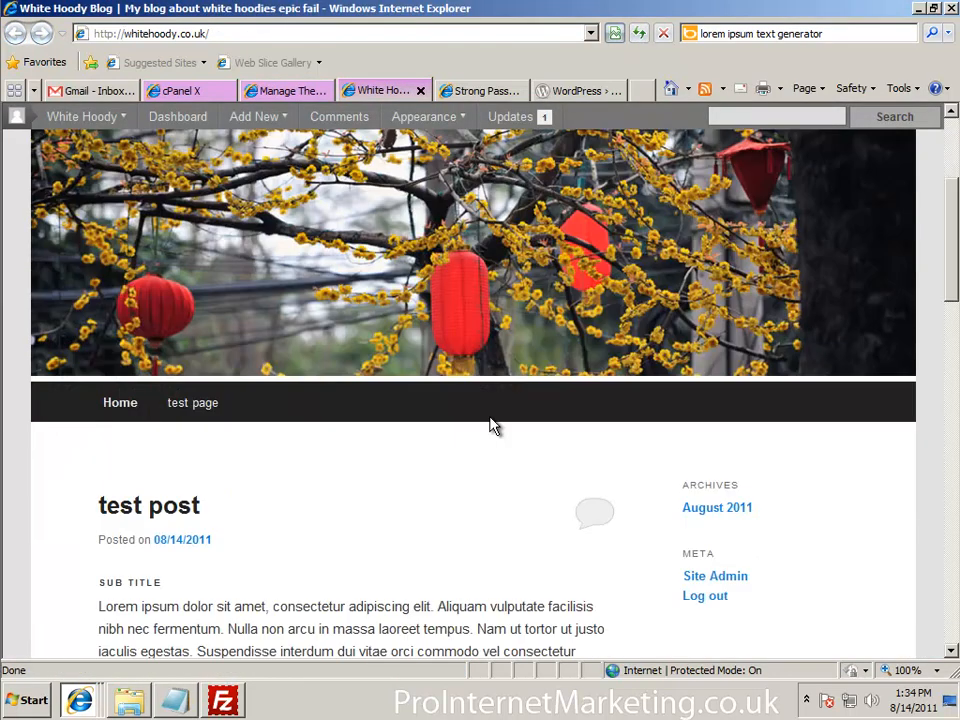
{"action": "scroll", "coordinate": [490, 422], "scroll_direction": "up", "scroll_amount": 5}
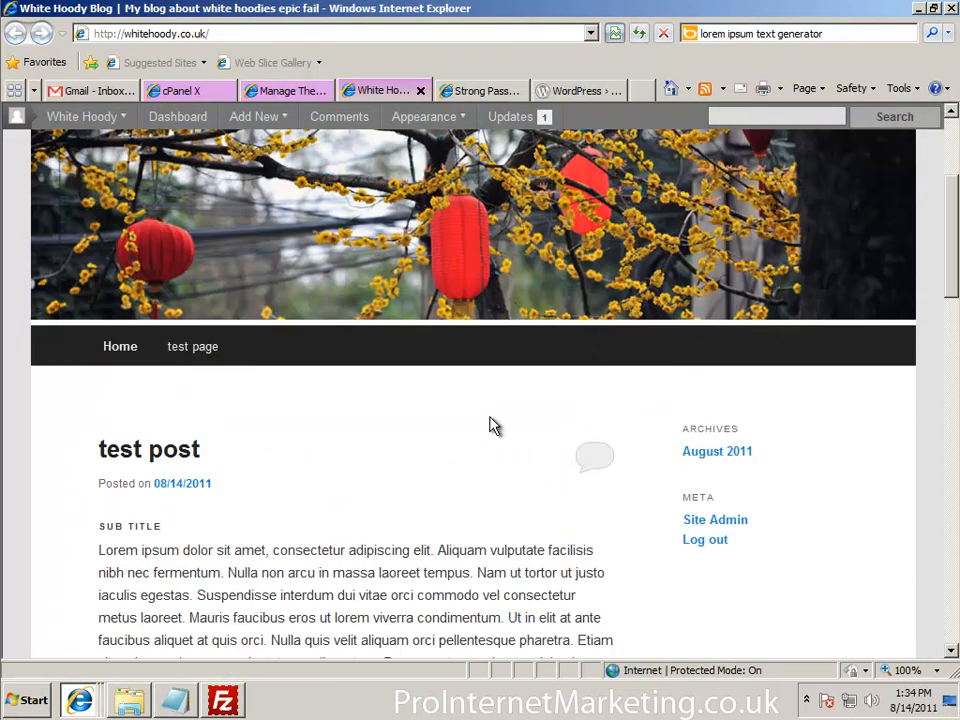